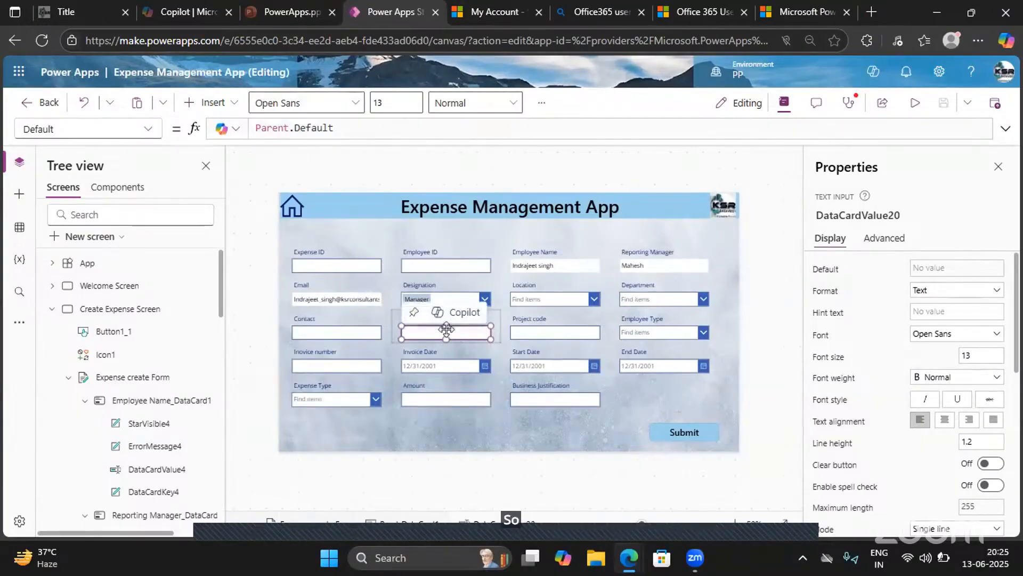
- Delete the text input from the Band card on the expense form
left_click(891, 245)
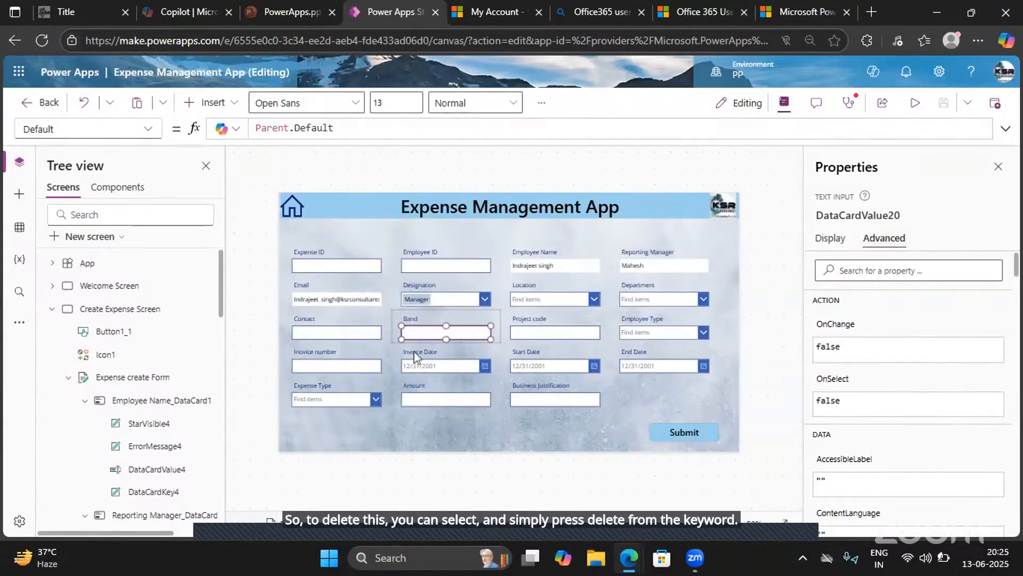
mouse_move(435, 334)
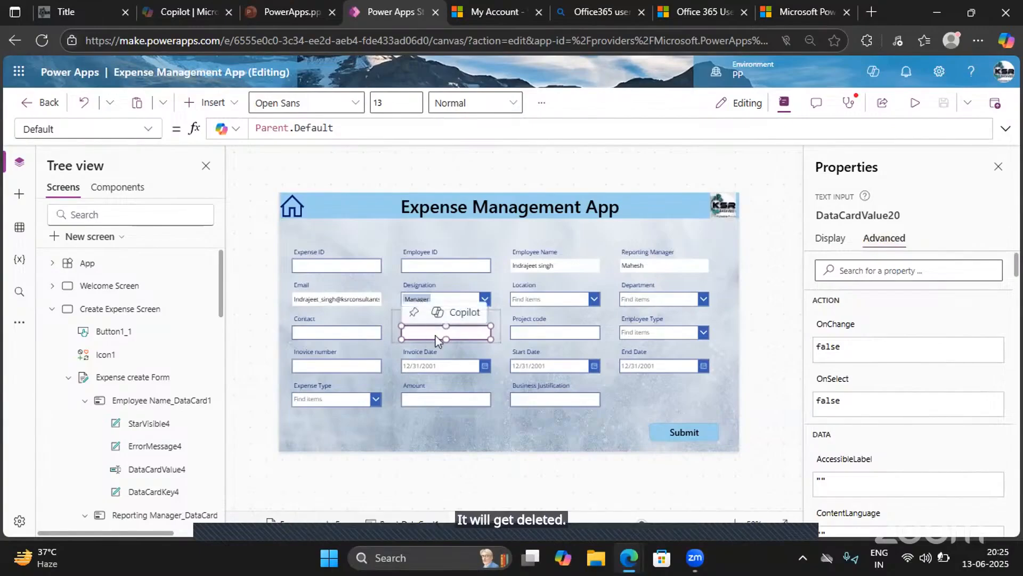
key("Delete")
- Insert a Drop down control into the Band card, narrow it to the field width and align it under the Band label
left_click(212, 102)
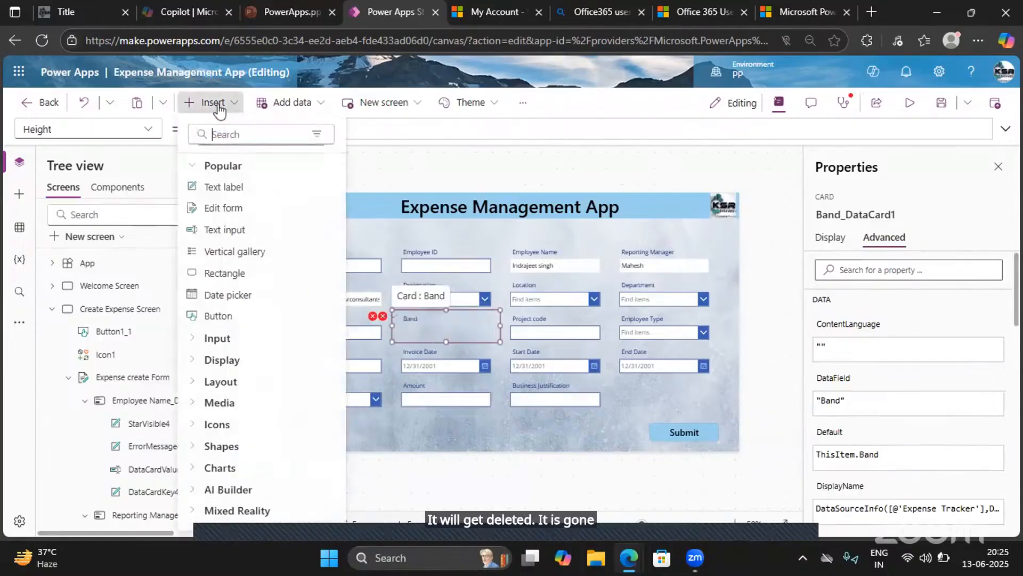
type("Drop")
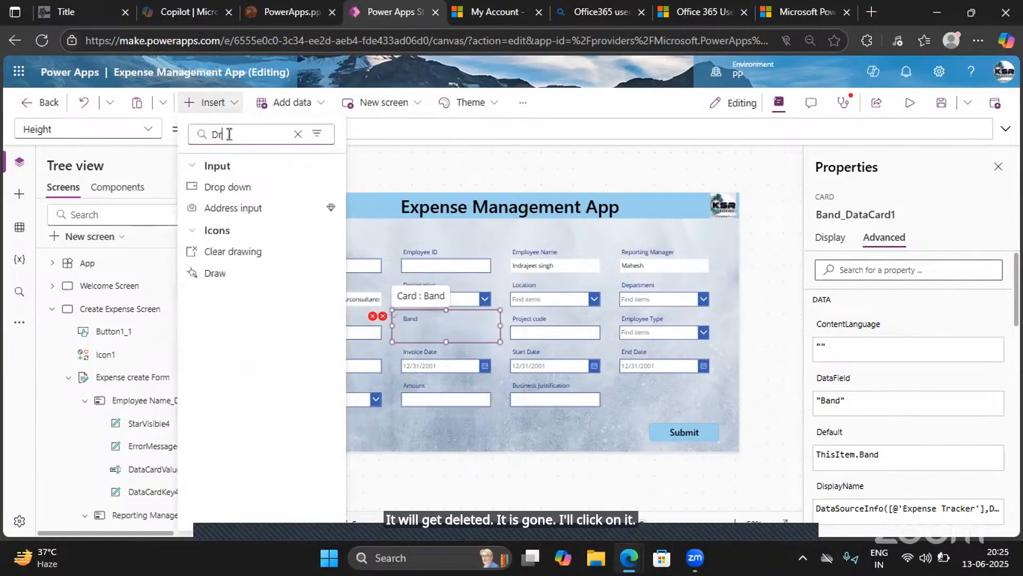
left_click(233, 186)
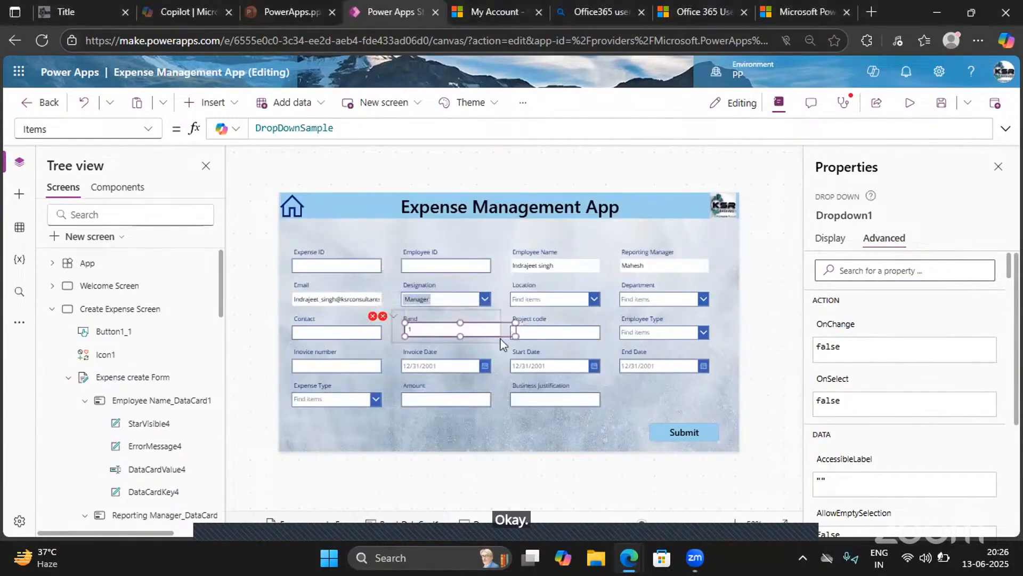
left_click_drag(515, 336, 492, 337)
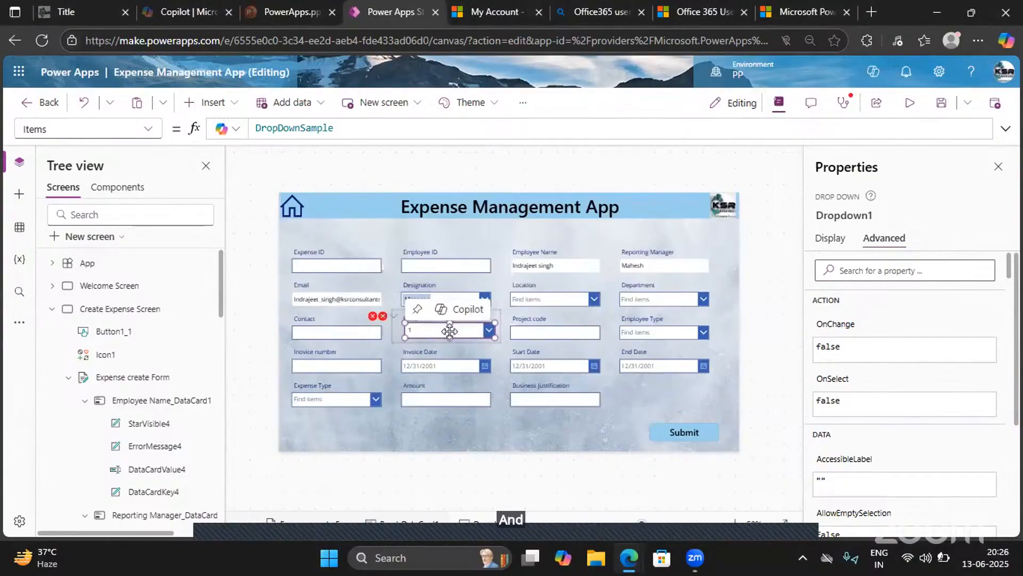
key("Left")
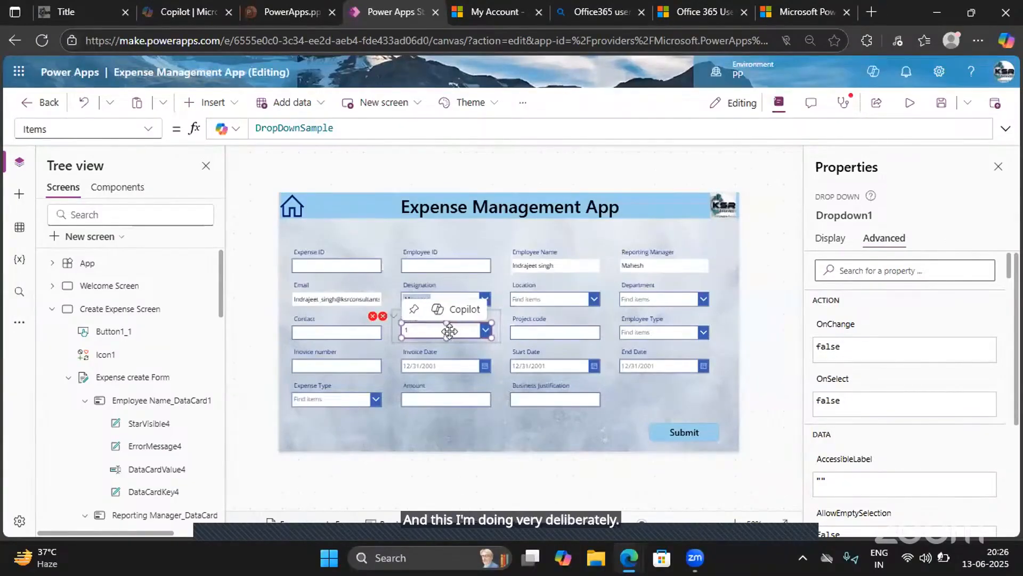
- Set the Band drop-down's Items formula to ["Level1","Level2","Level3","Level4"]
double_click(329, 130)
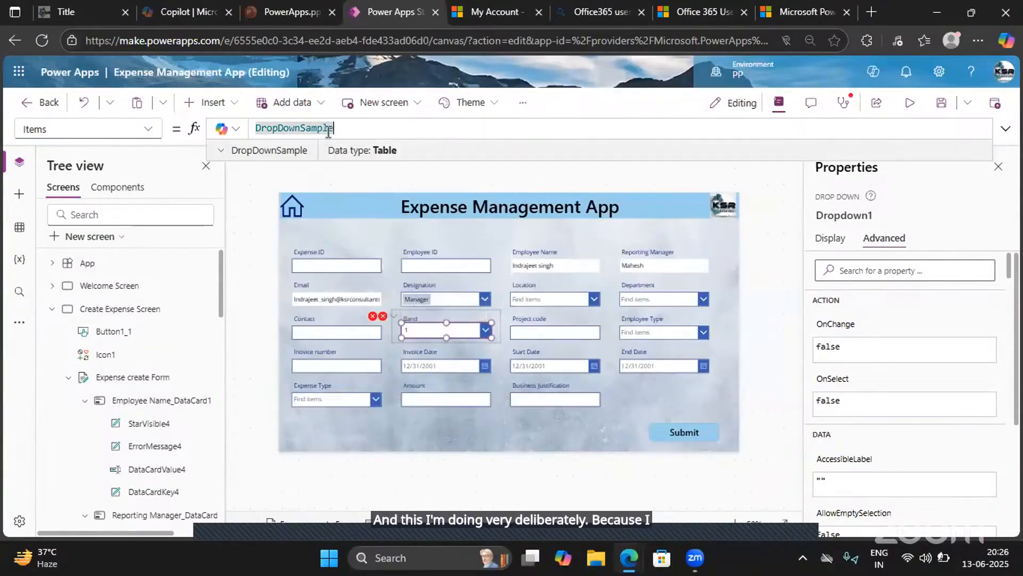
type("[")
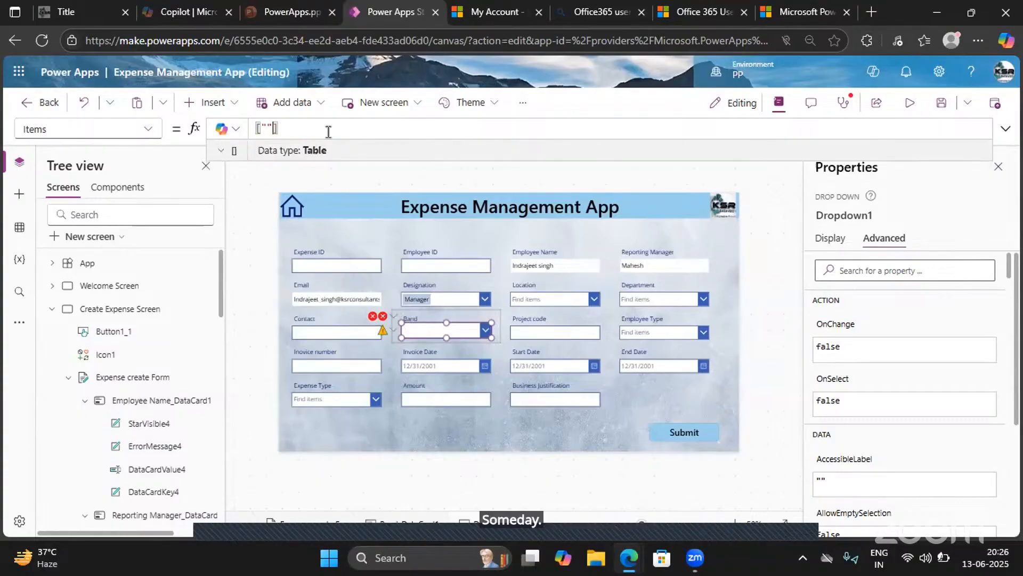
type("\"1,")
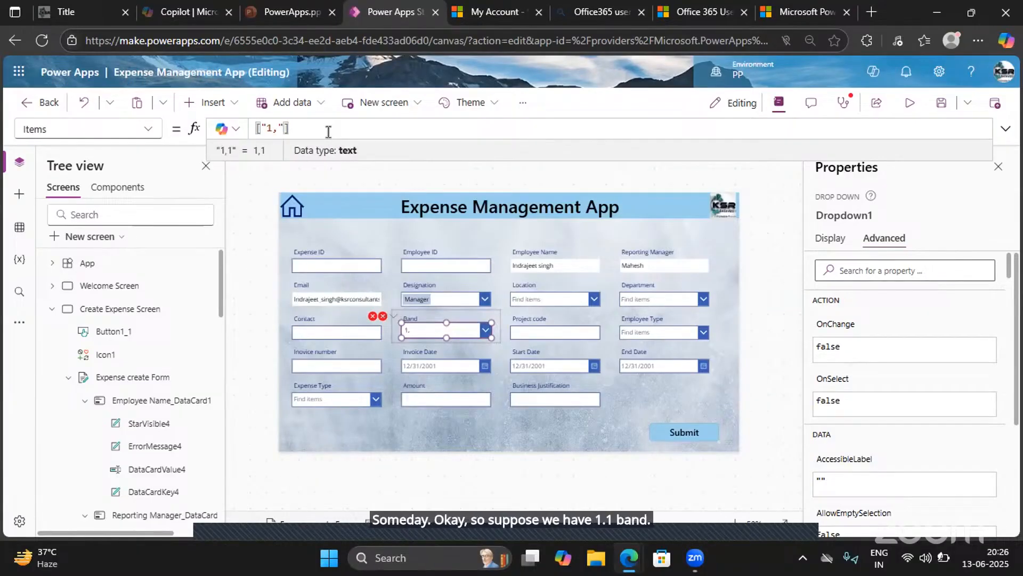
key("BackSpace")
type("Le")
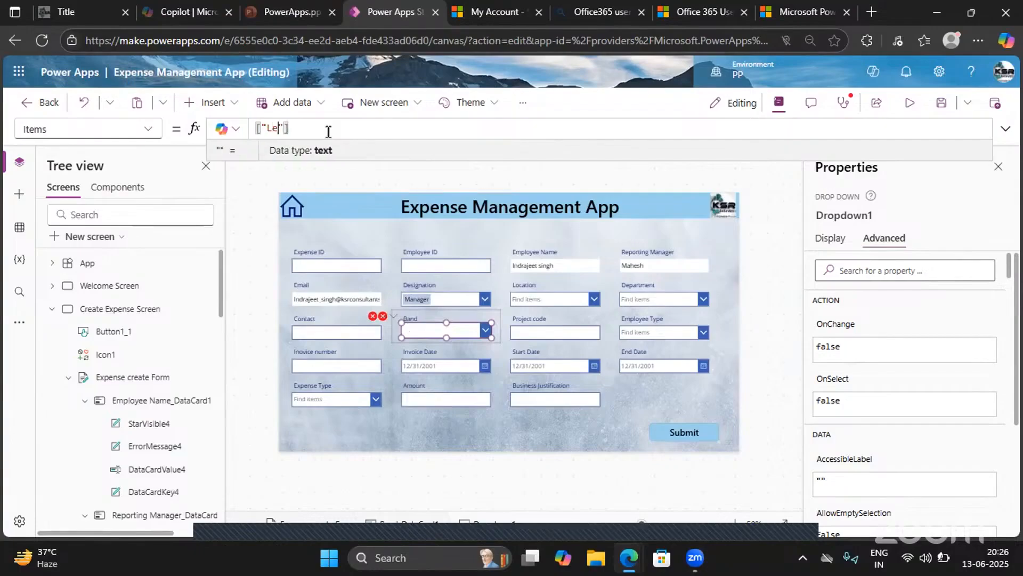
type("vel1")
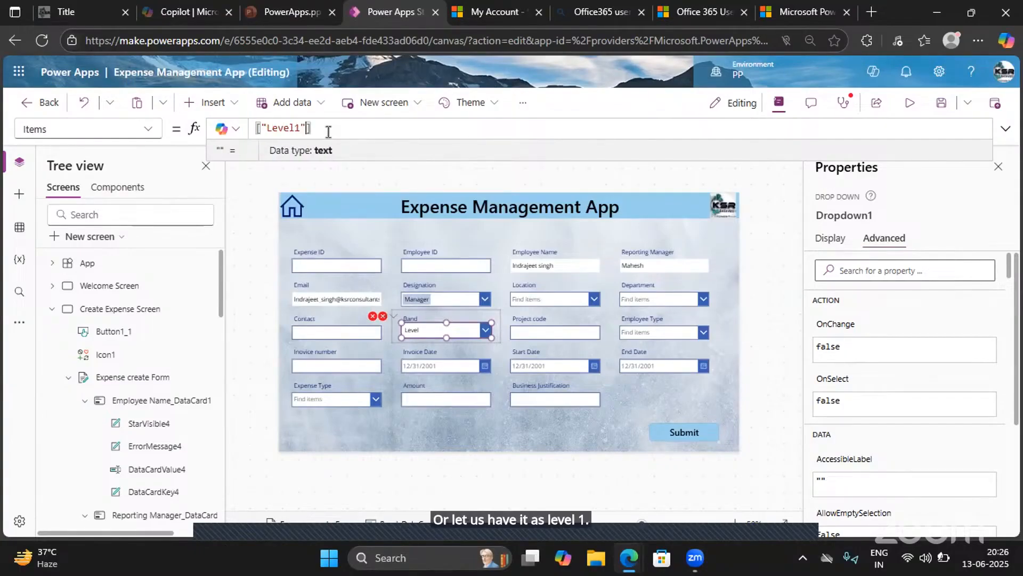
type("\",\"")
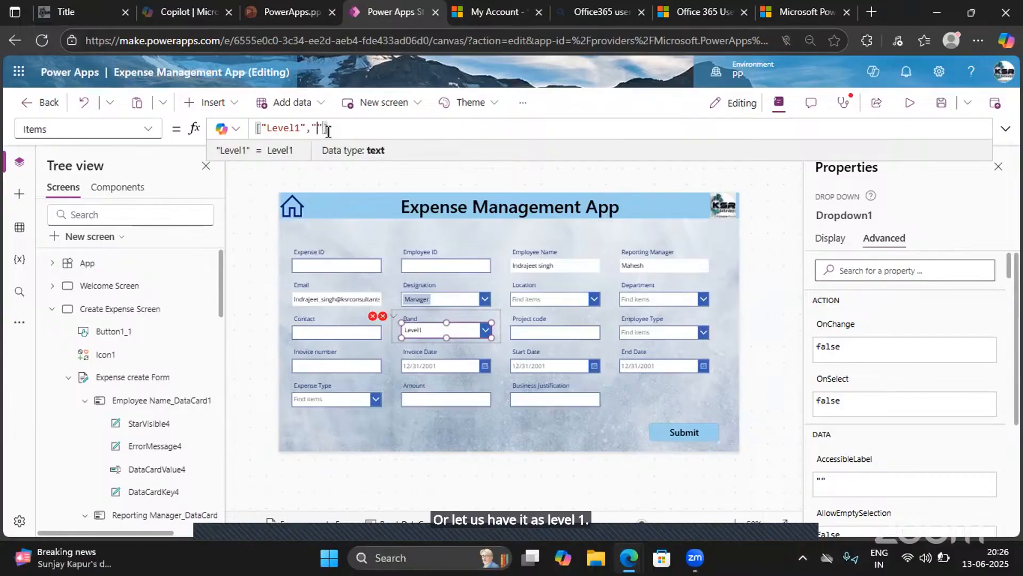
type("Level2\"")
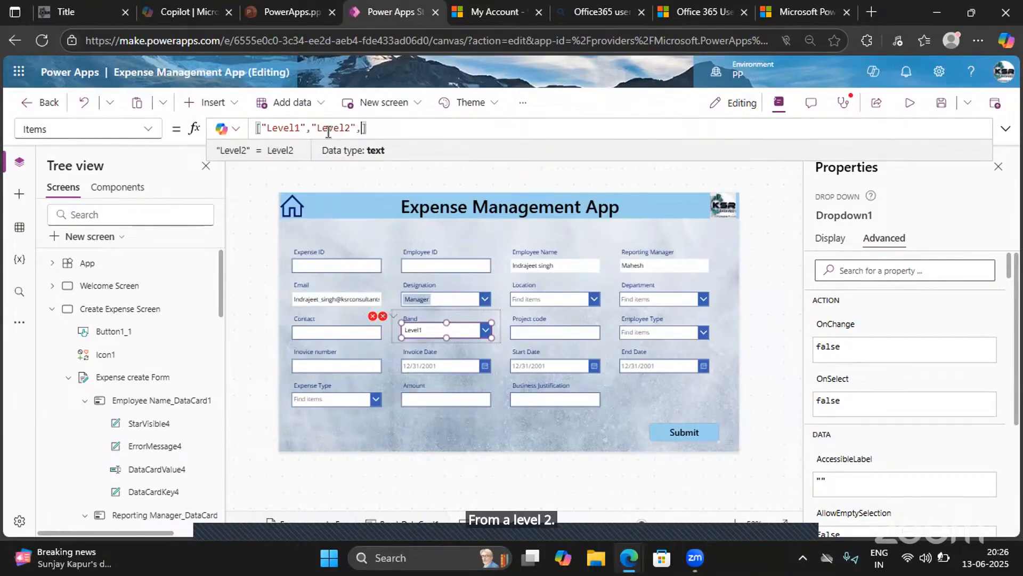
type(",\"Le")
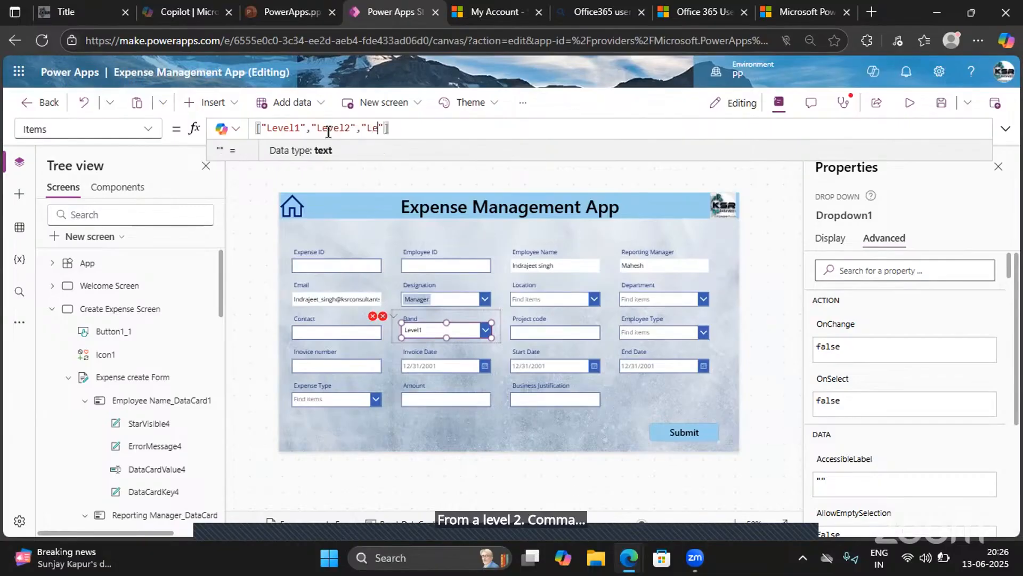
type("vel3\"")
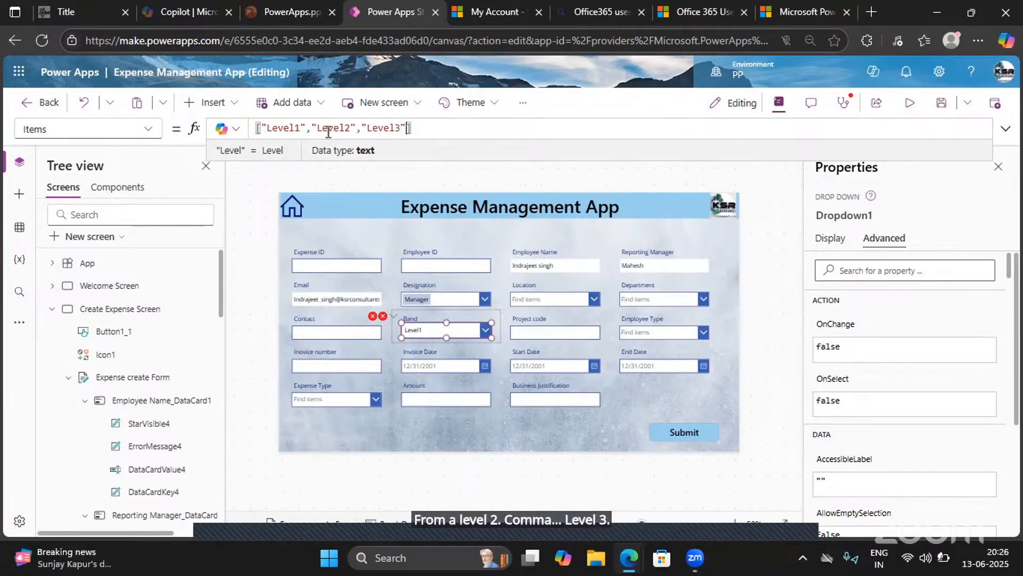
type(",\"")
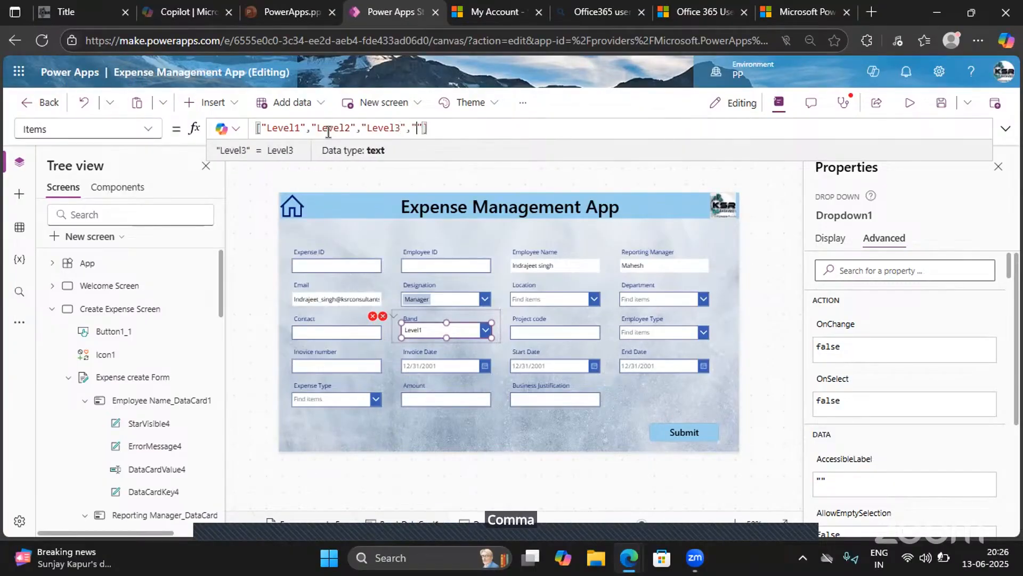
type("Level")
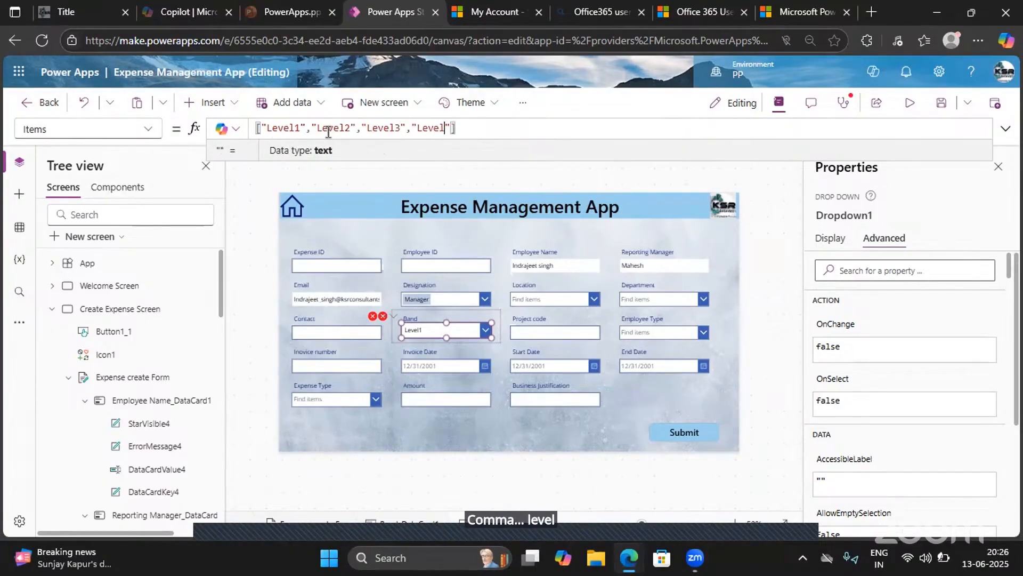
type("4")
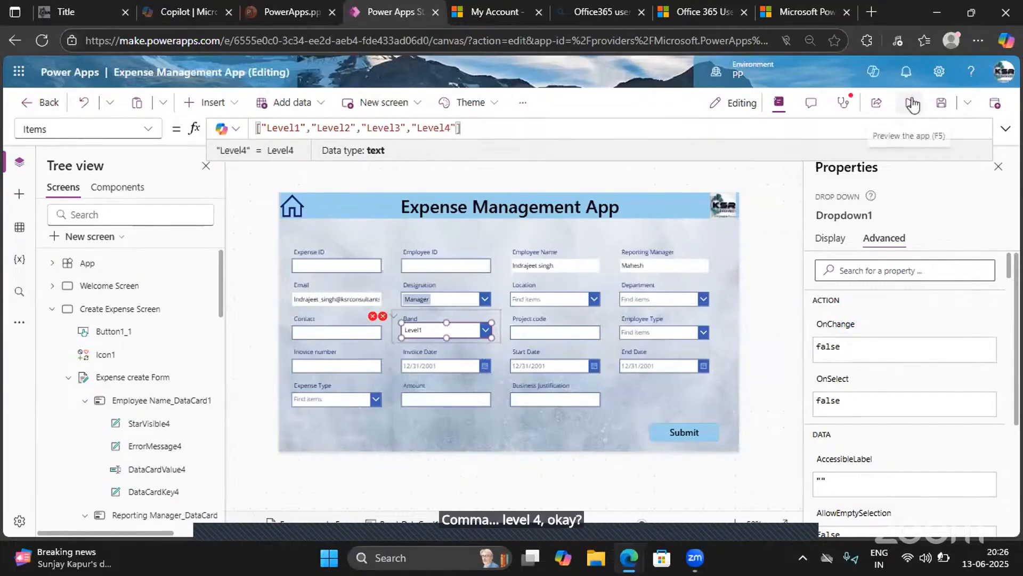
- Preview the app, test the Band drop-down by choosing Level2 and Level3, and return to editing
left_click(909, 104)
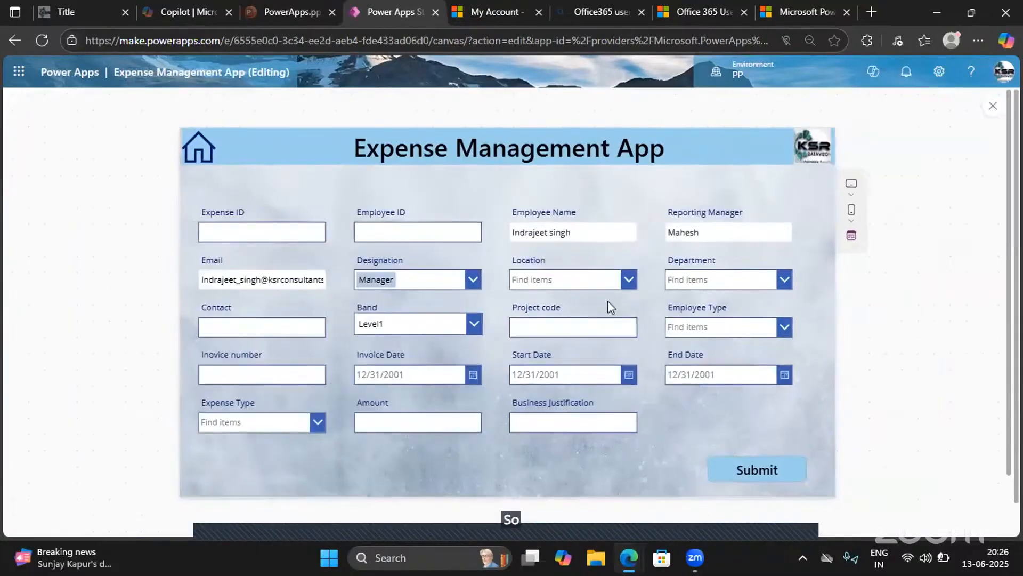
left_click(468, 329)
left_click(380, 368)
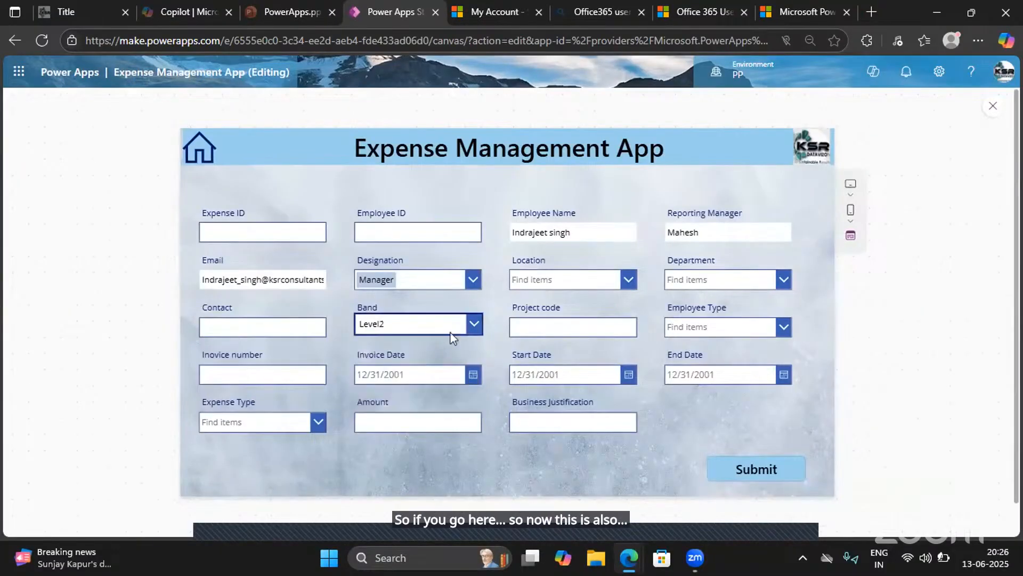
left_click(472, 323)
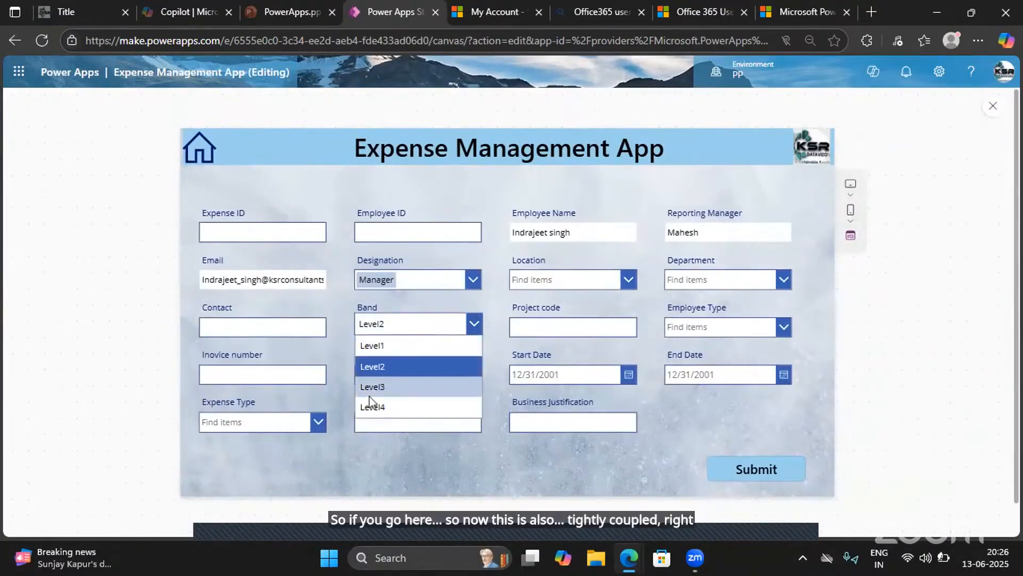
left_click(403, 385)
left_click(985, 110)
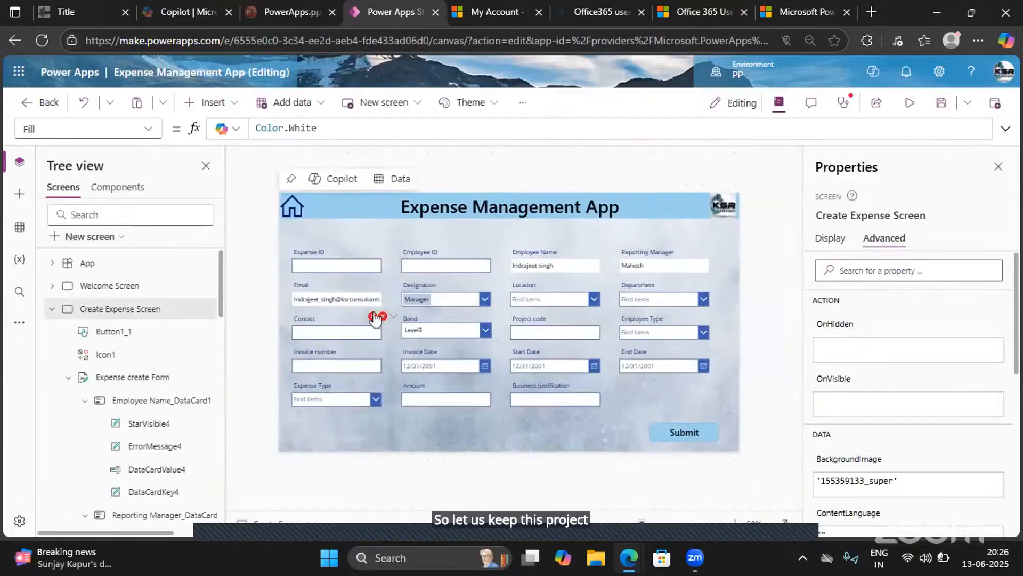
- Clear the Band card's Update formula that references the deleted DataCardValue20 control
left_click(397, 334)
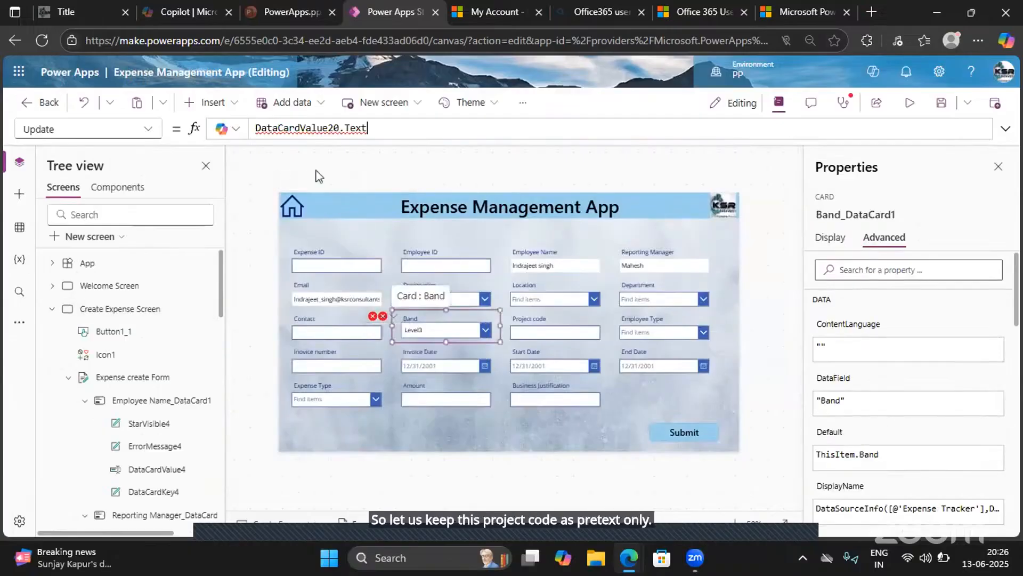
left_click_drag(377, 129, 255, 129)
key("BackSpace")
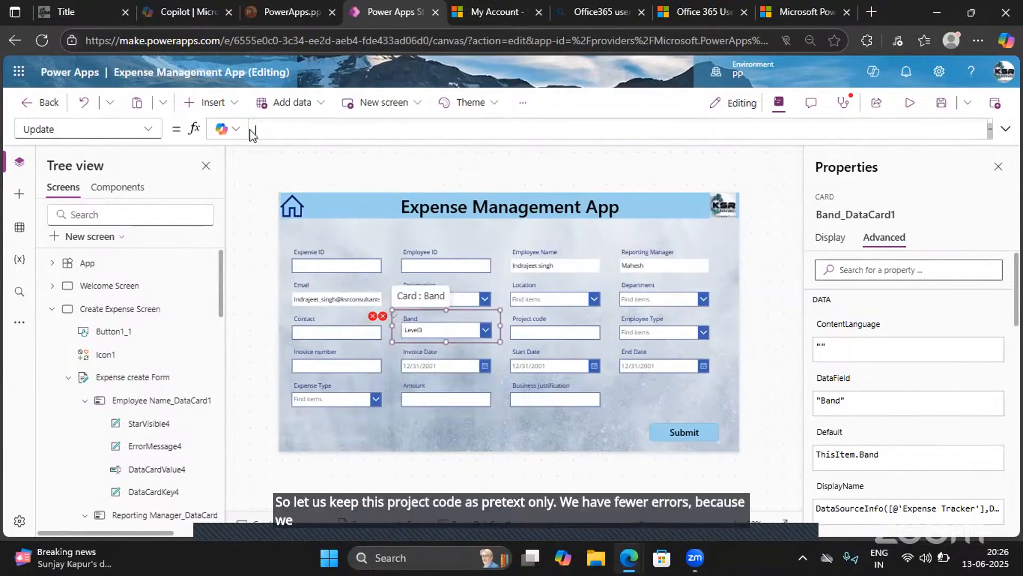
- Clear the Y formula of the Band card's error message label that references the deleted DataCardValue20 control
mouse_move(383, 317)
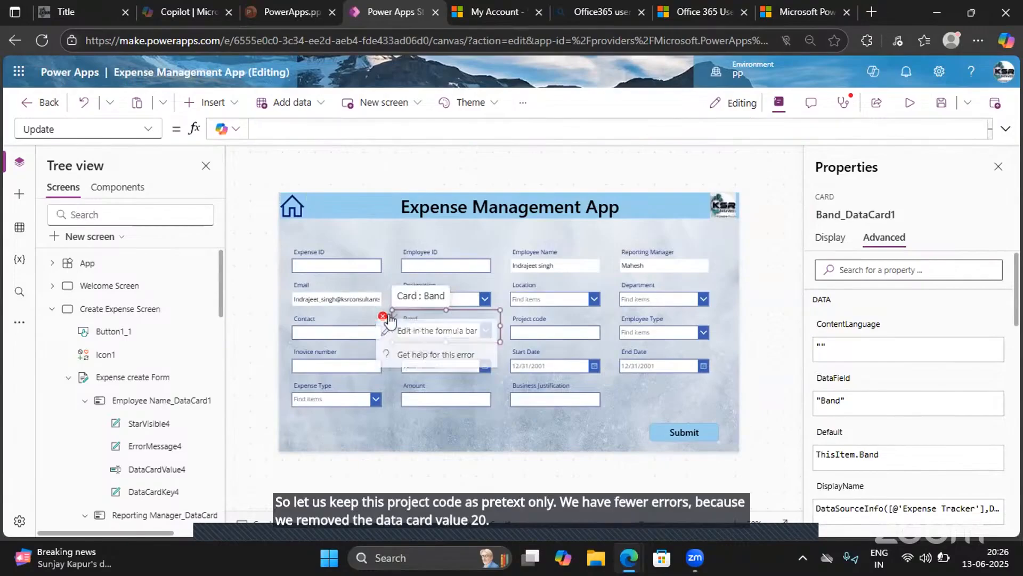
left_click(407, 337)
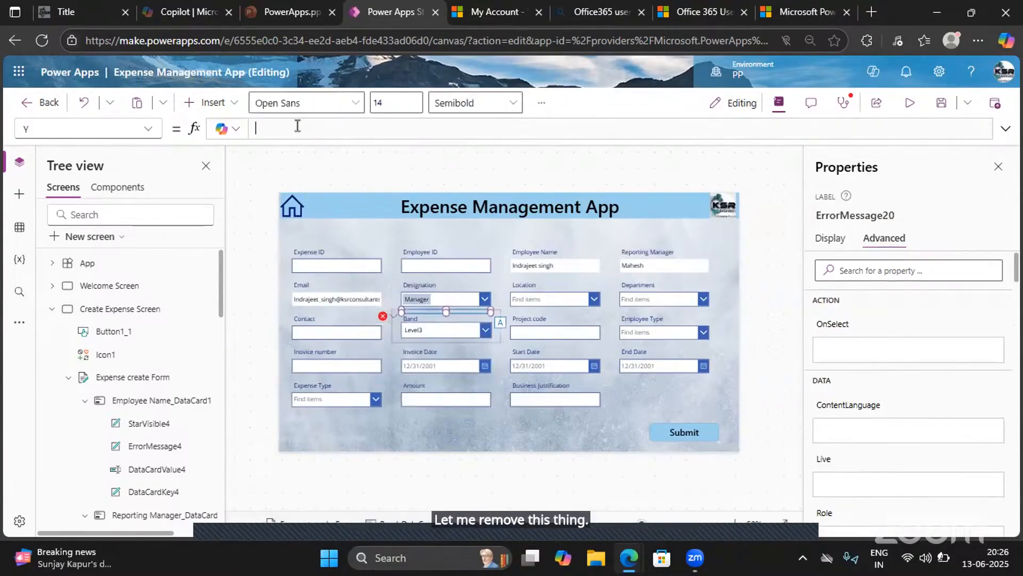
key("ctrl+a")
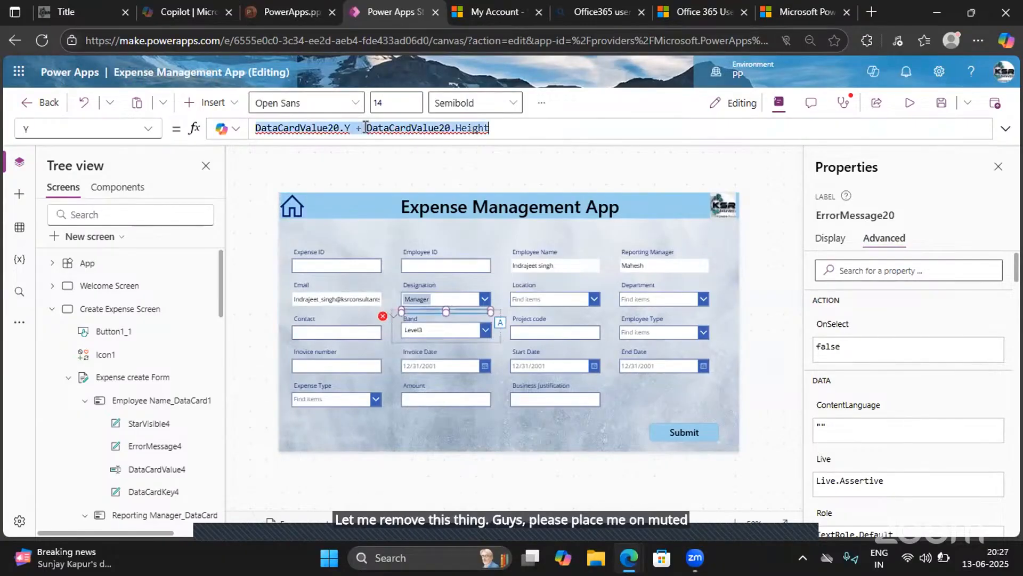
key("BackSpace")
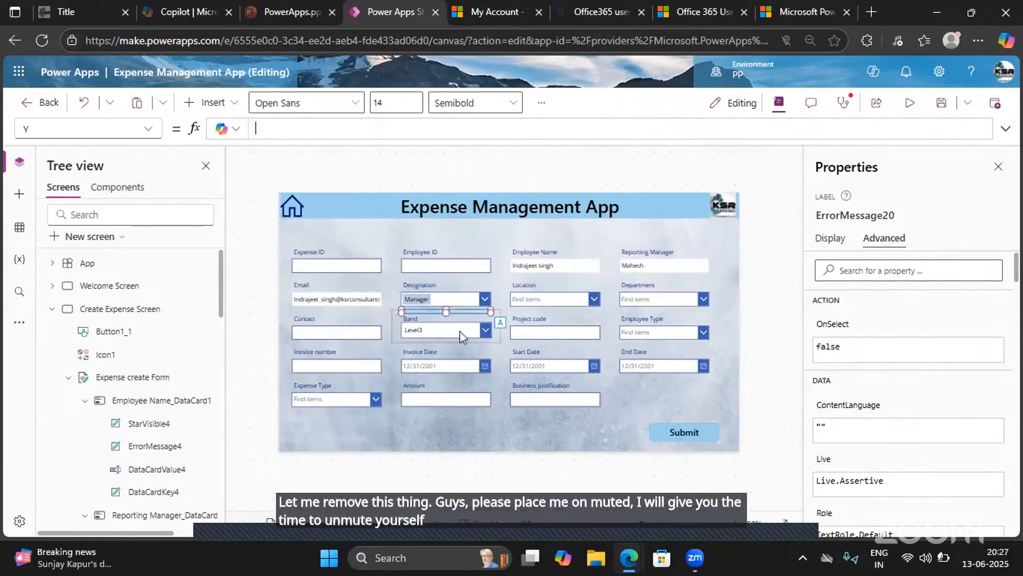
left_click(503, 358)
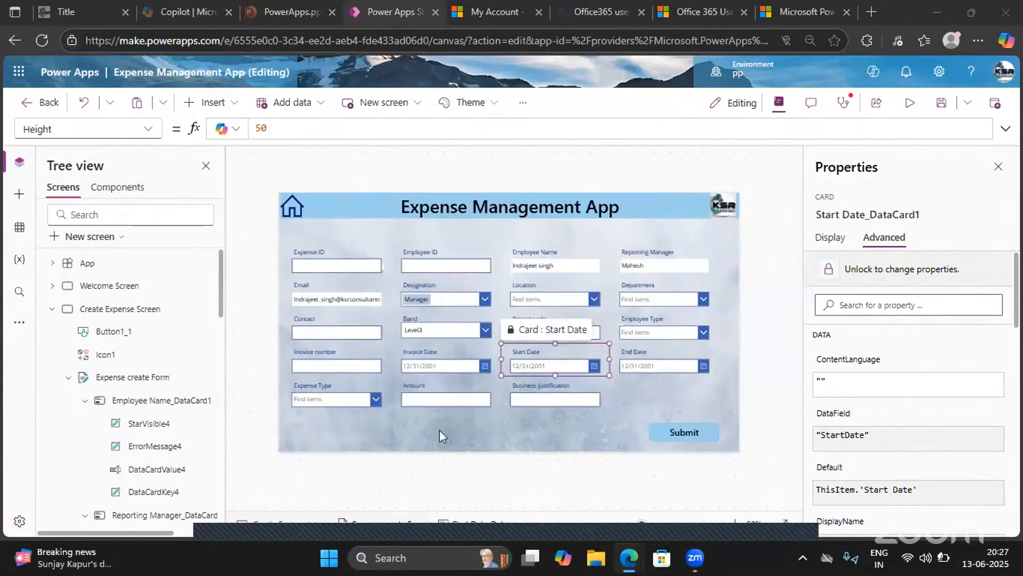
left_click(432, 423)
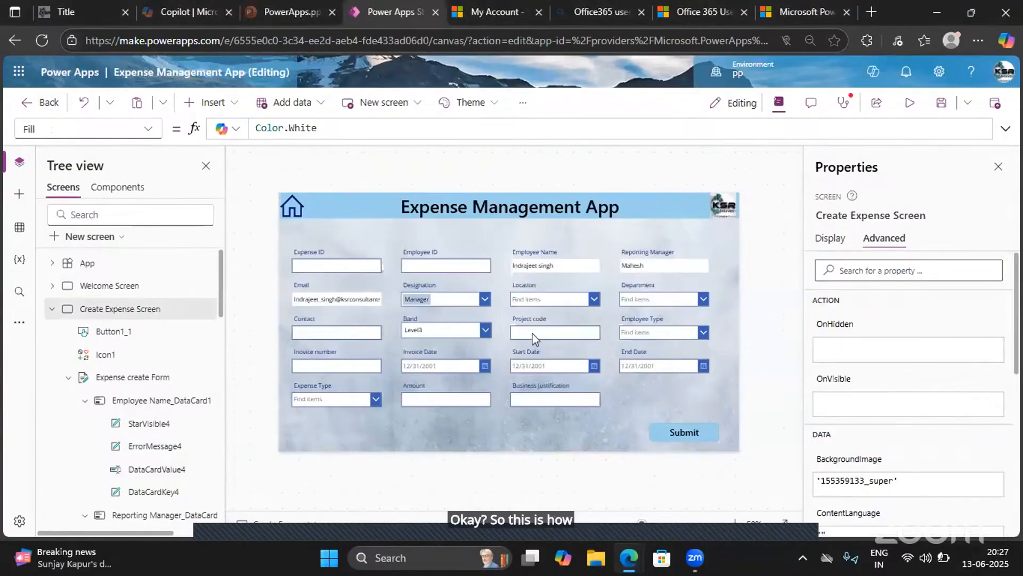
left_click(535, 338)
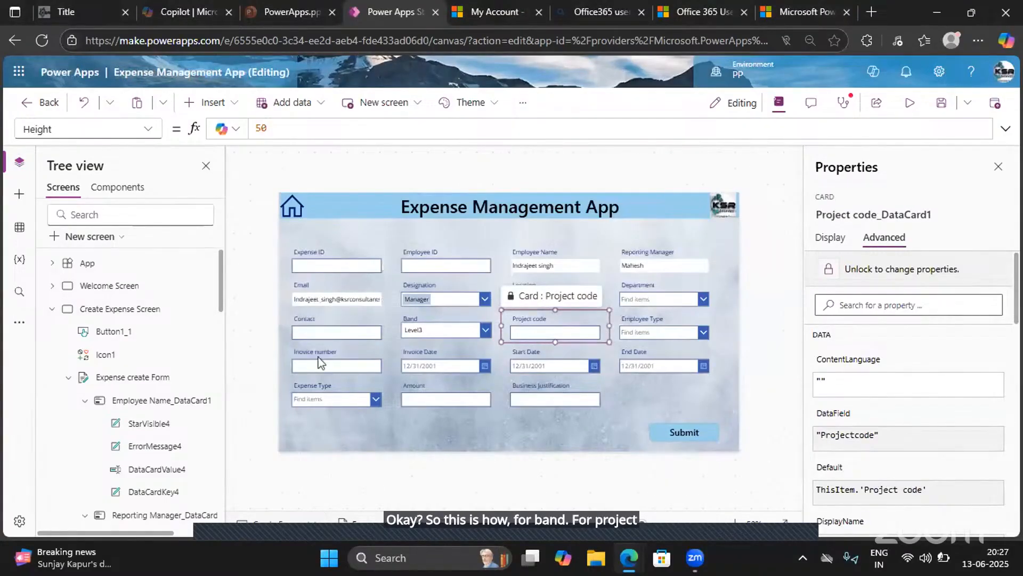
left_click(330, 368)
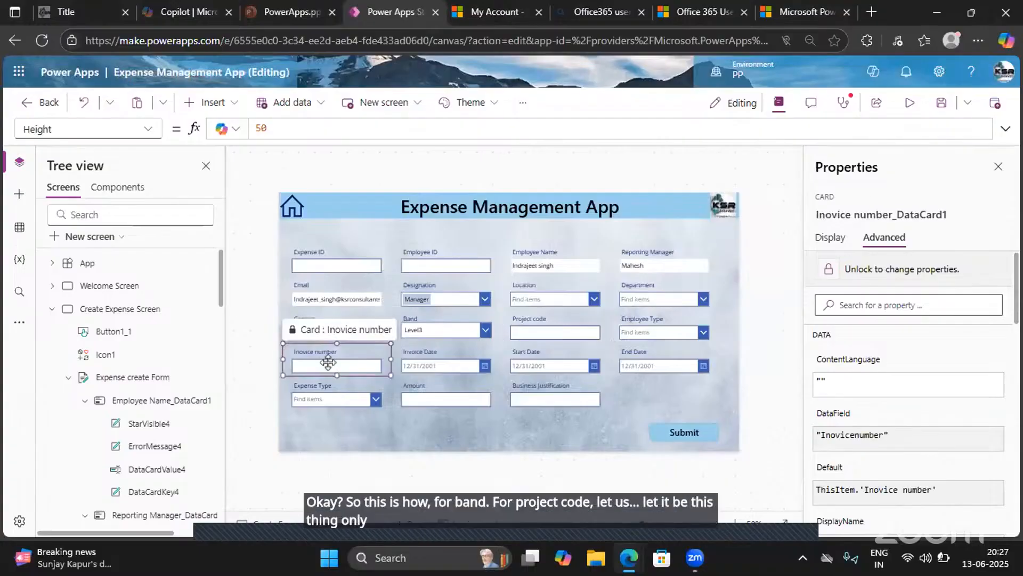
left_click(328, 363)
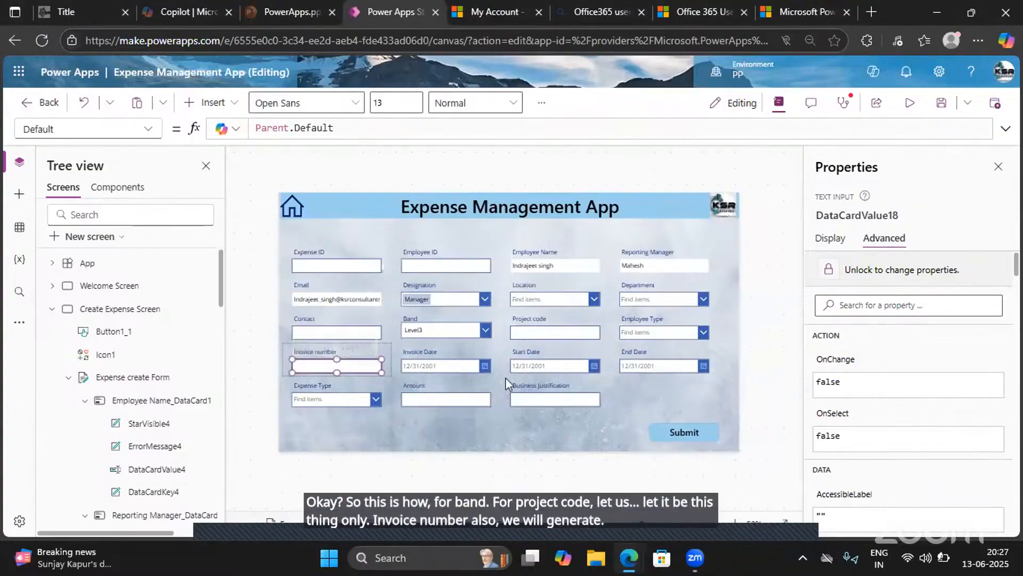
left_click(457, 401)
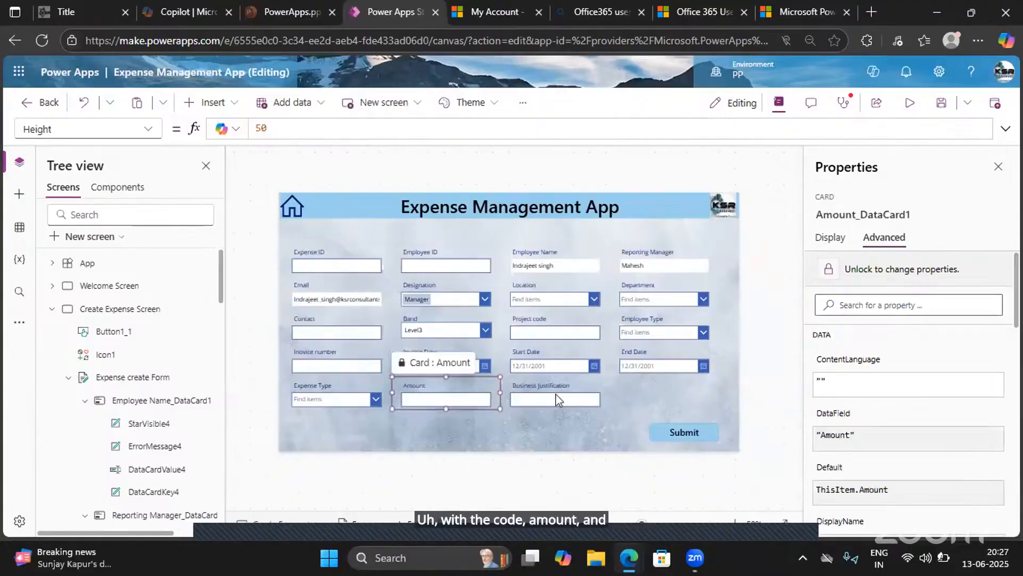
- Preview the app and begin a test expense record with Expense ID KSR-3 and an employee ID number
left_click(556, 400)
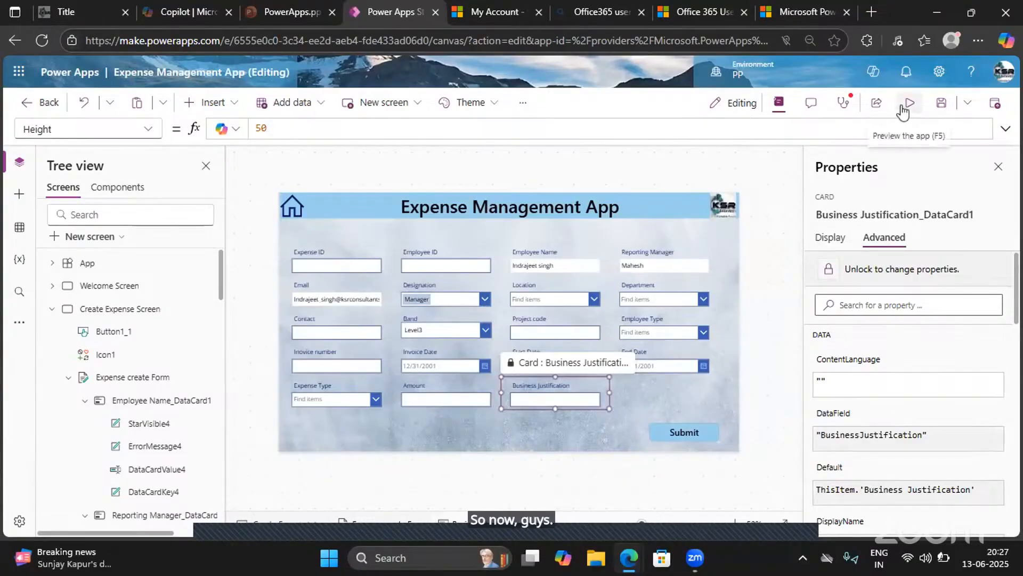
left_click(902, 111)
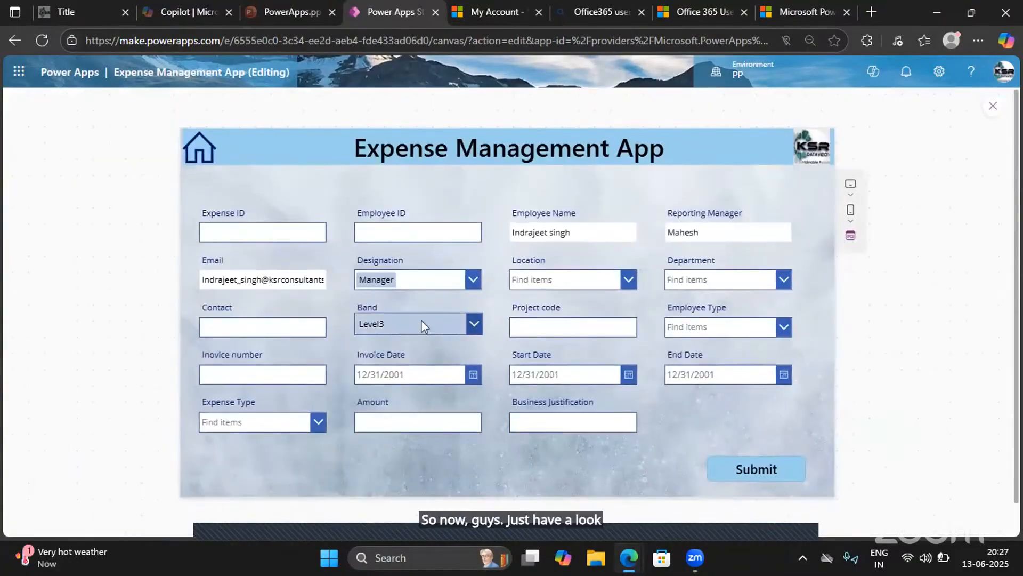
left_click(250, 227)
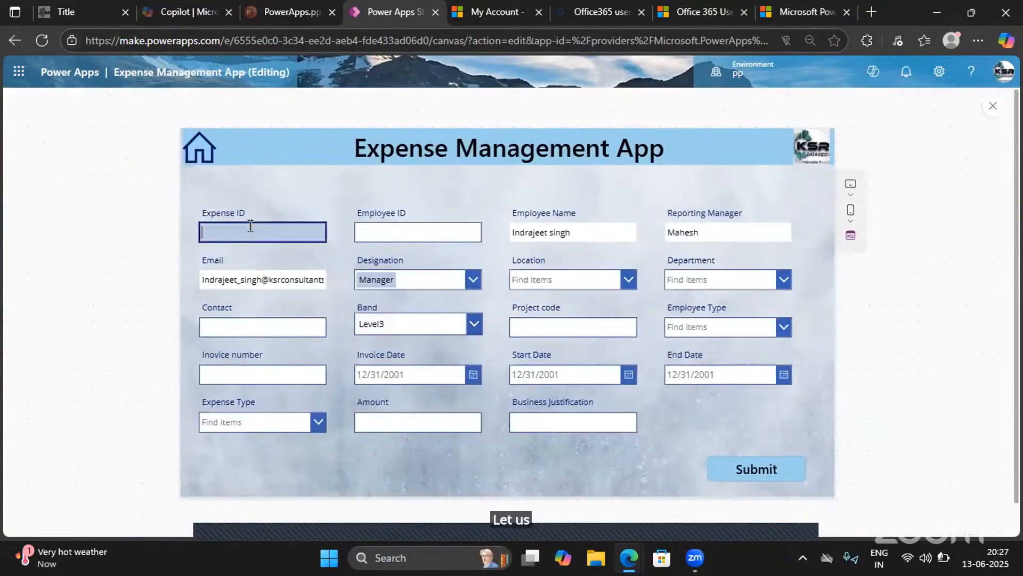
type("KSR")
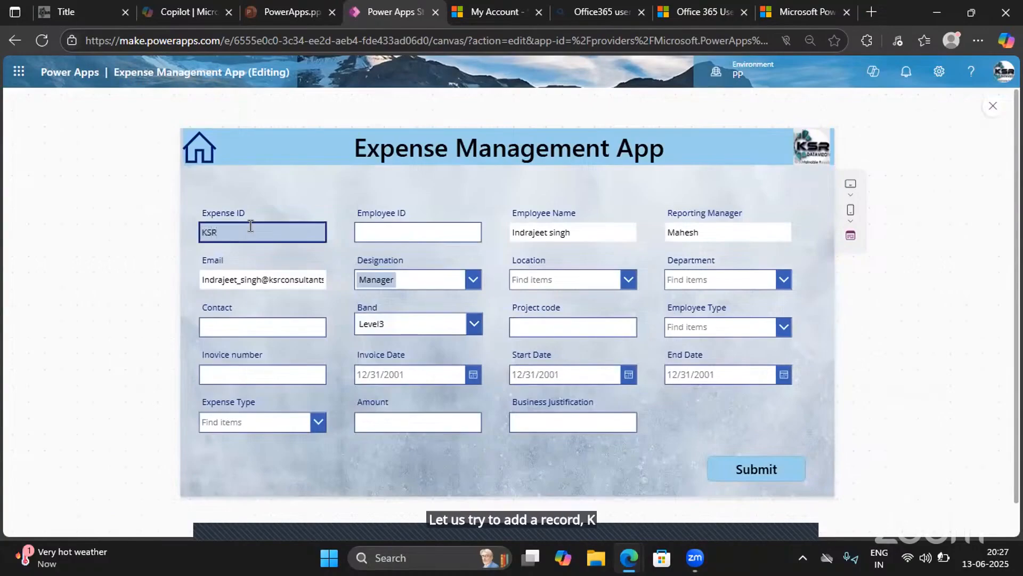
type("-2")
key("BackSpace")
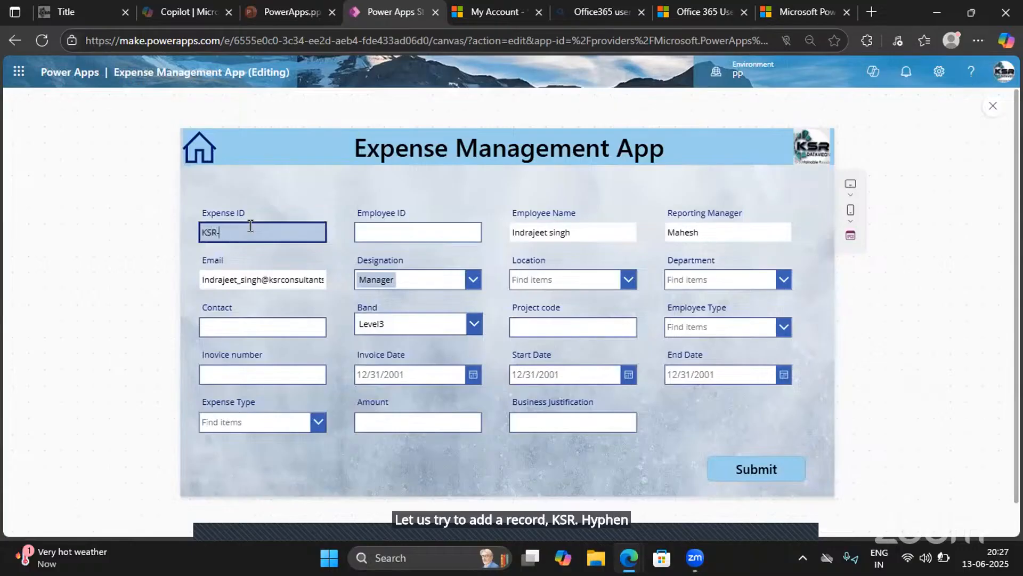
type("3")
left_click(372, 231)
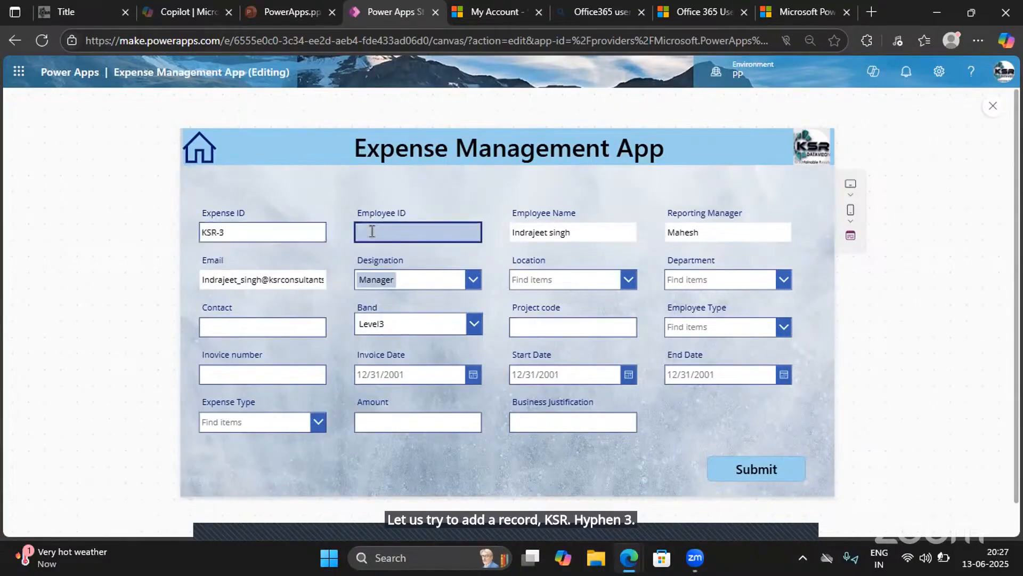
type("5678")
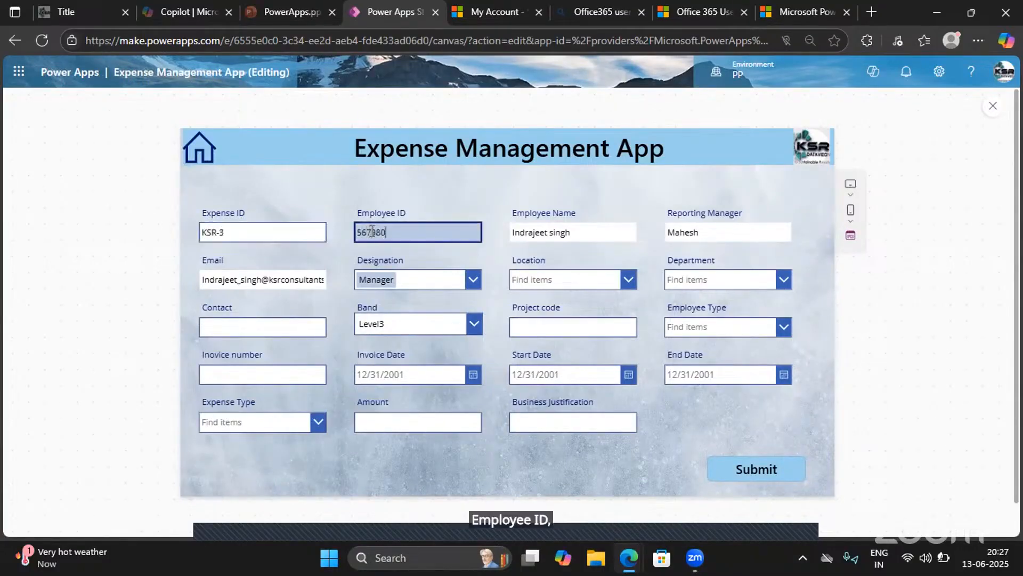
- Set the Location to Hyderabad and the Department to Admin, and enter the contact phone number
left_click(569, 280)
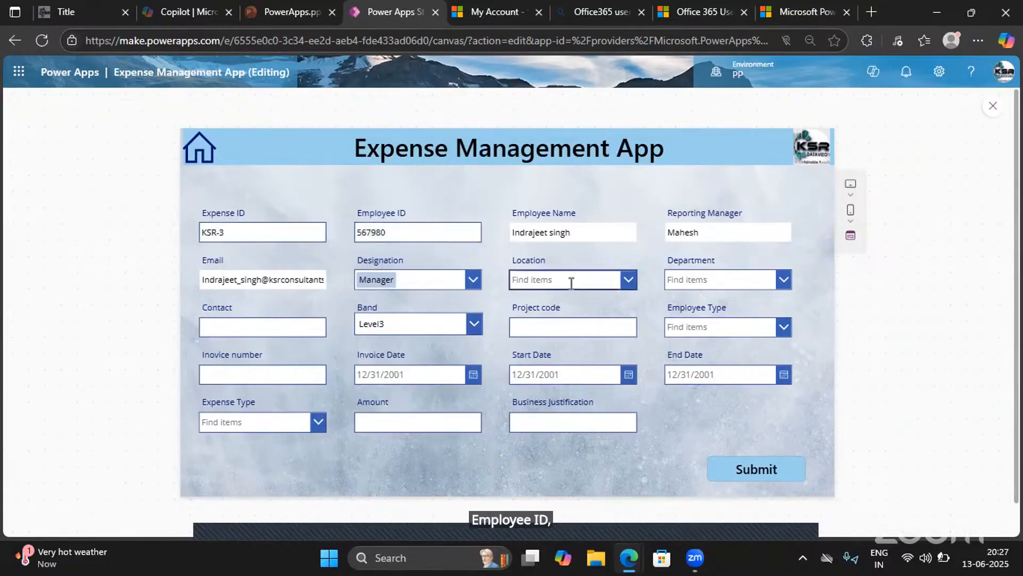
left_click(548, 326)
left_click(709, 280)
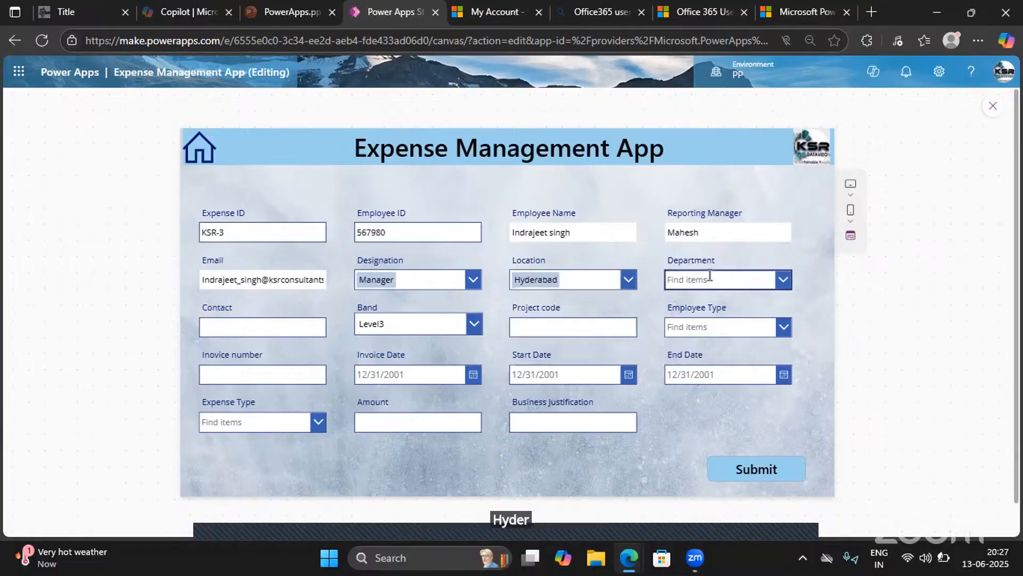
left_click(682, 326)
left_click(240, 332)
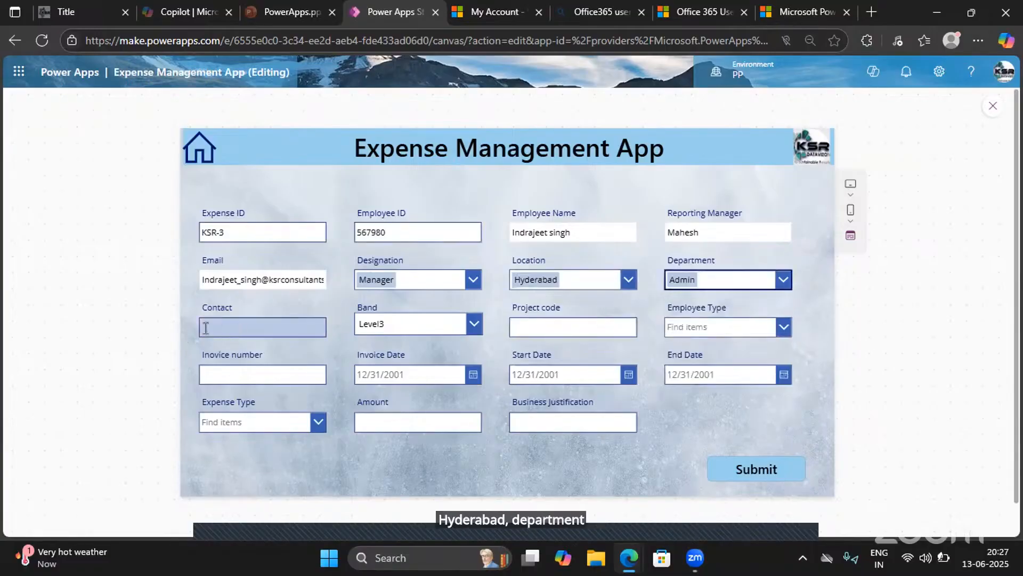
type("9596")
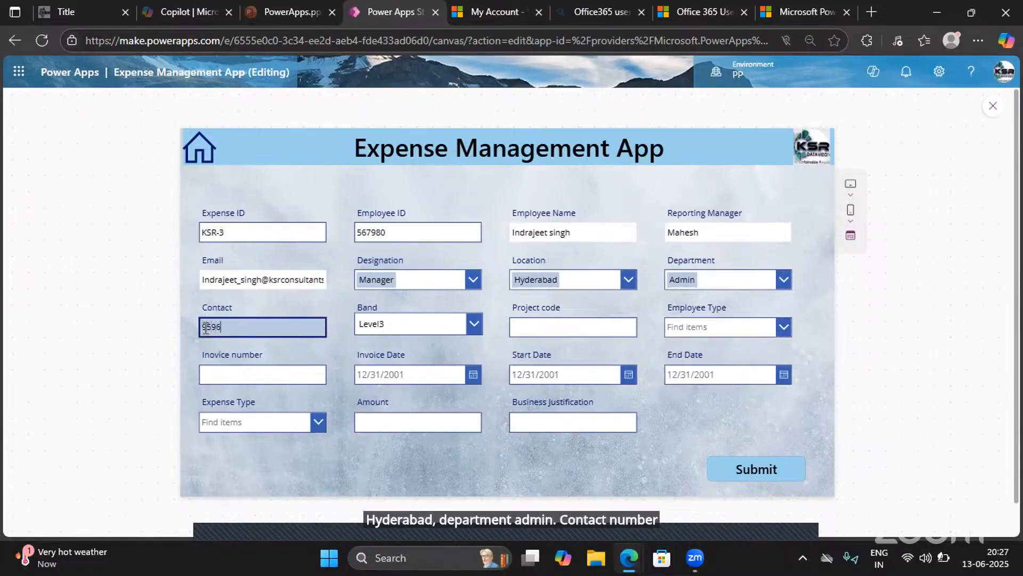
type("6741")
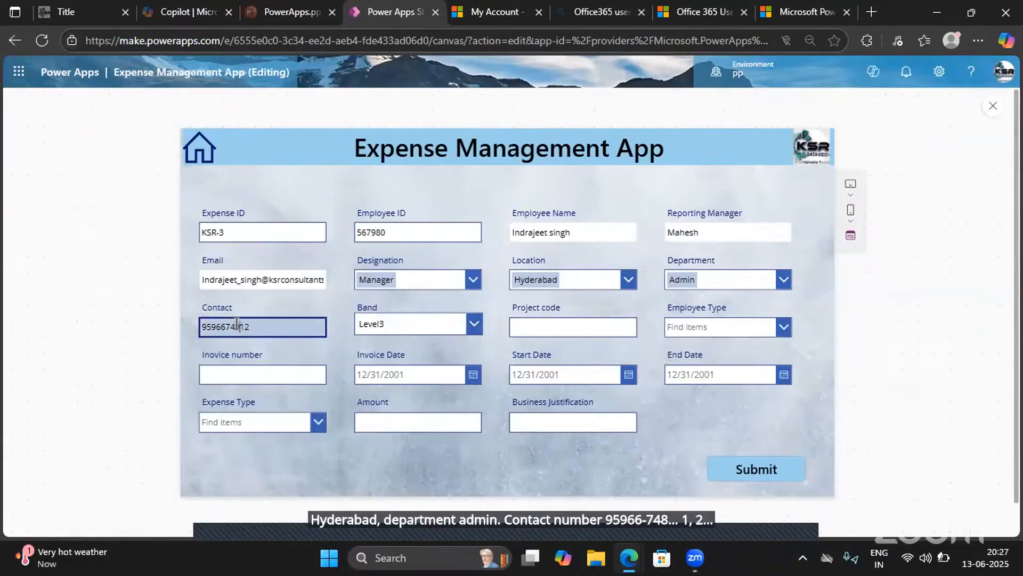
- Set the Band to Level4, the Project code to 23567 and the Employee Type to FTE
left_click(387, 334)
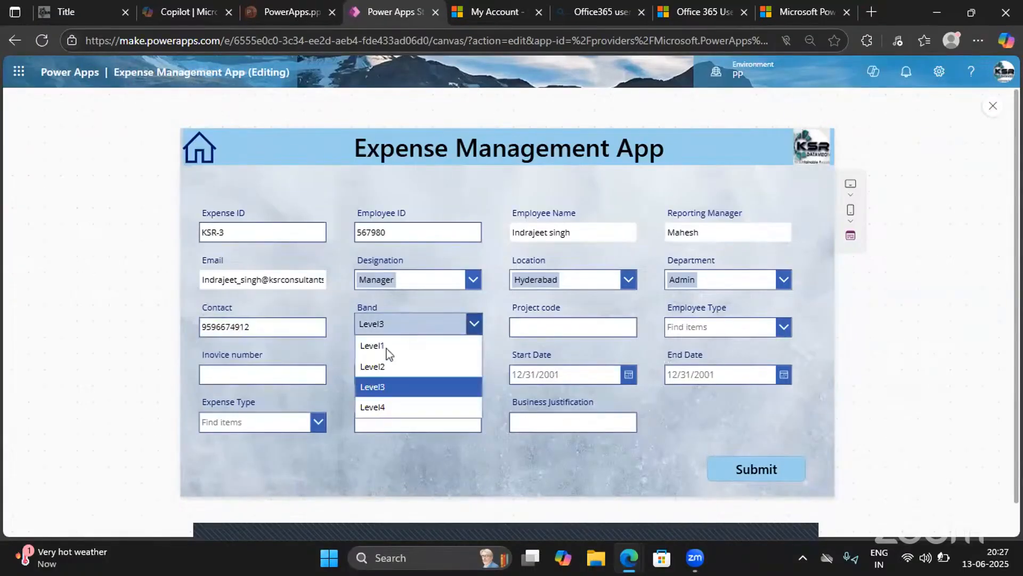
left_click(381, 406)
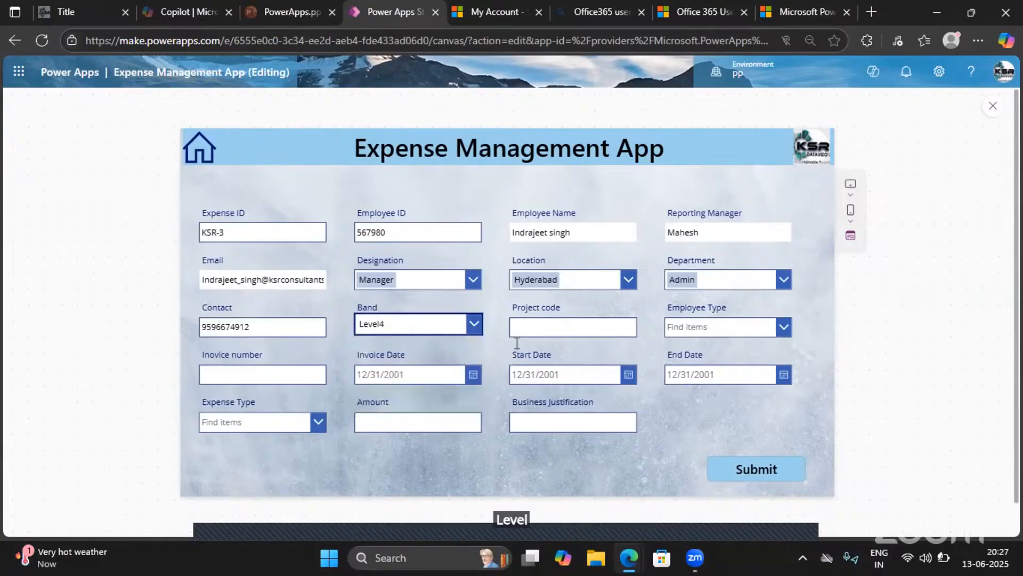
left_click(523, 324)
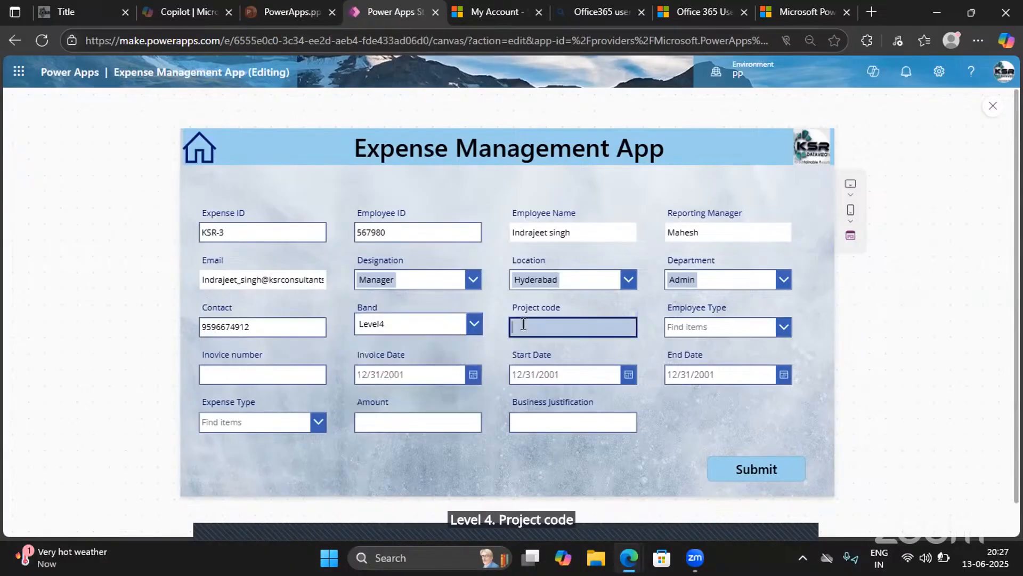
type("2356")
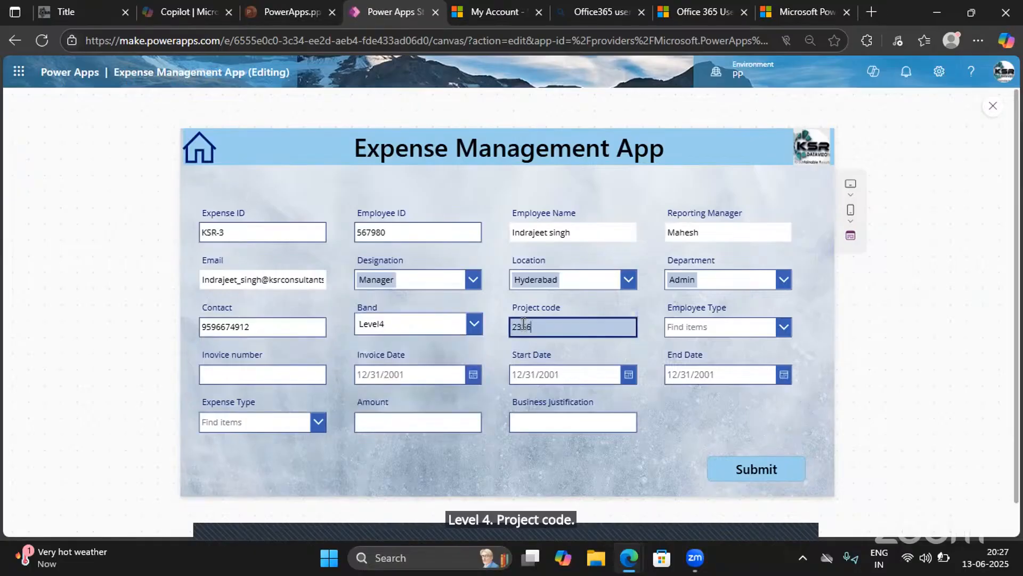
type("7")
left_click(704, 326)
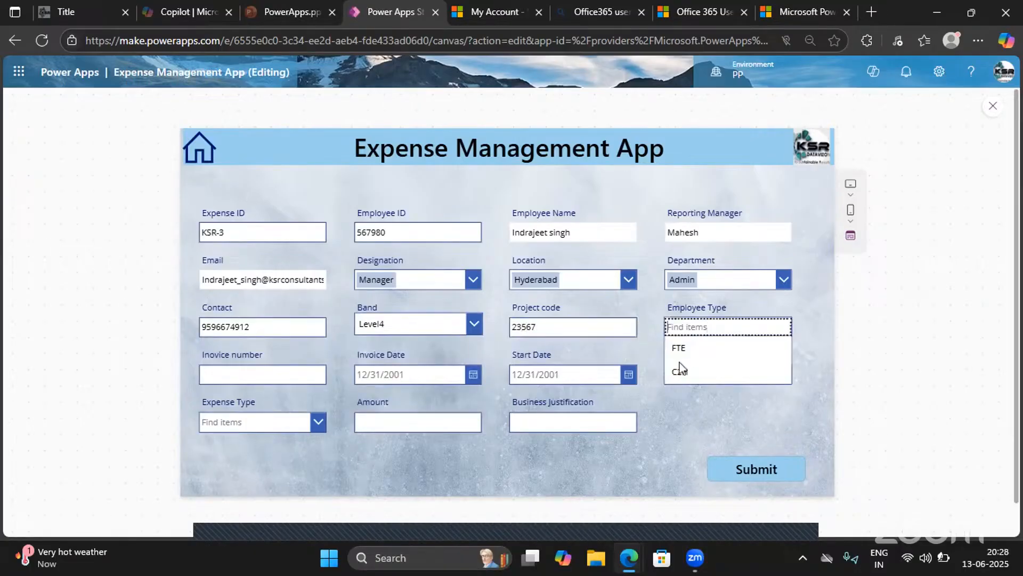
left_click(676, 350)
- Enter the invoice number and set the Invoice Date to 6/1/2025
left_click(235, 371)
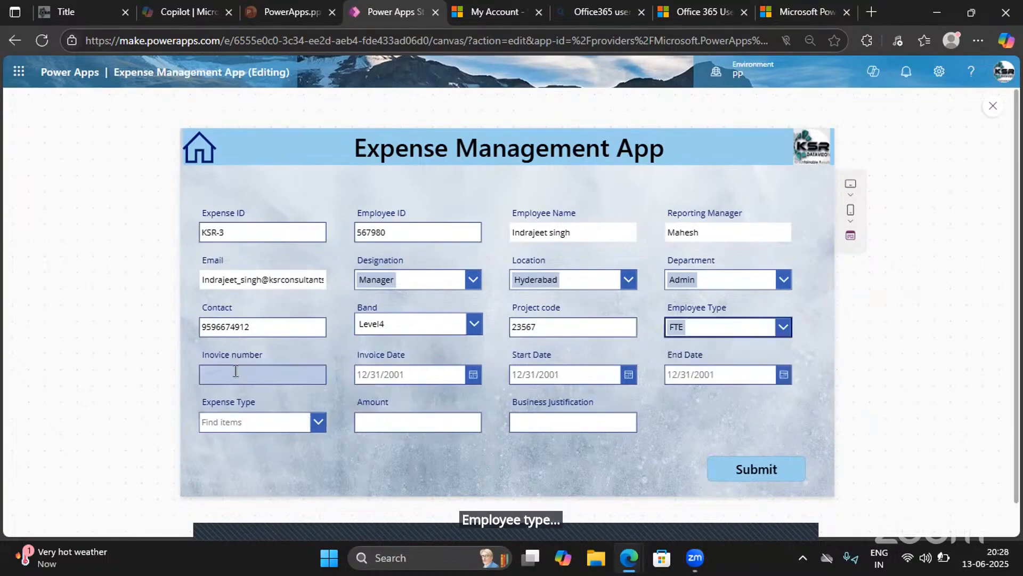
type("859632")
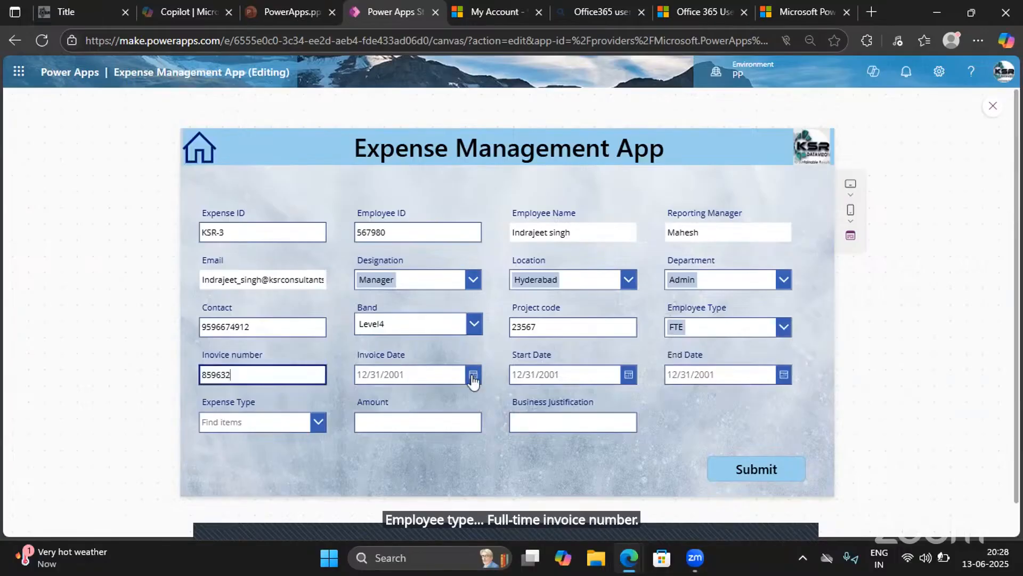
left_click(473, 376)
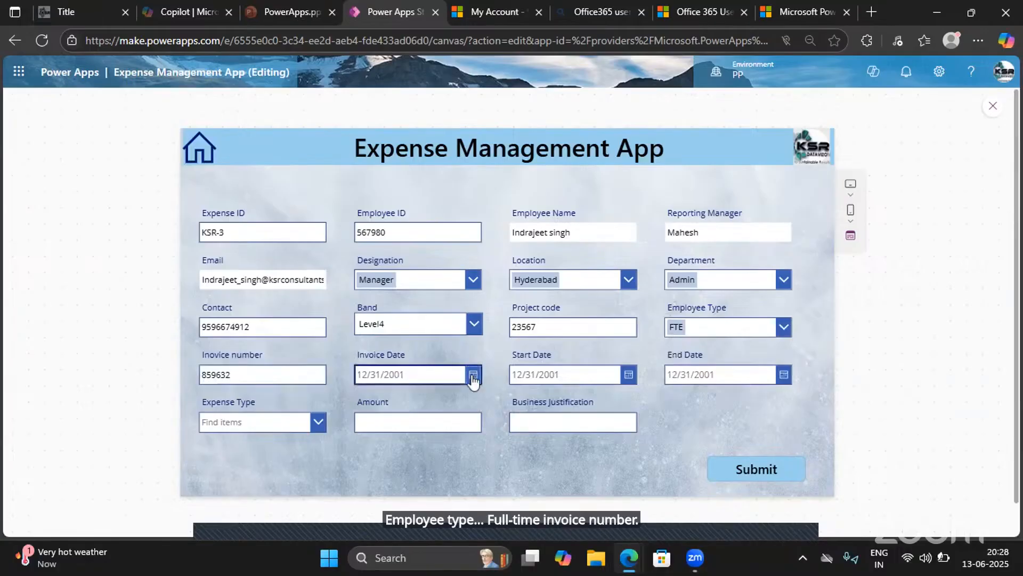
left_click(368, 380)
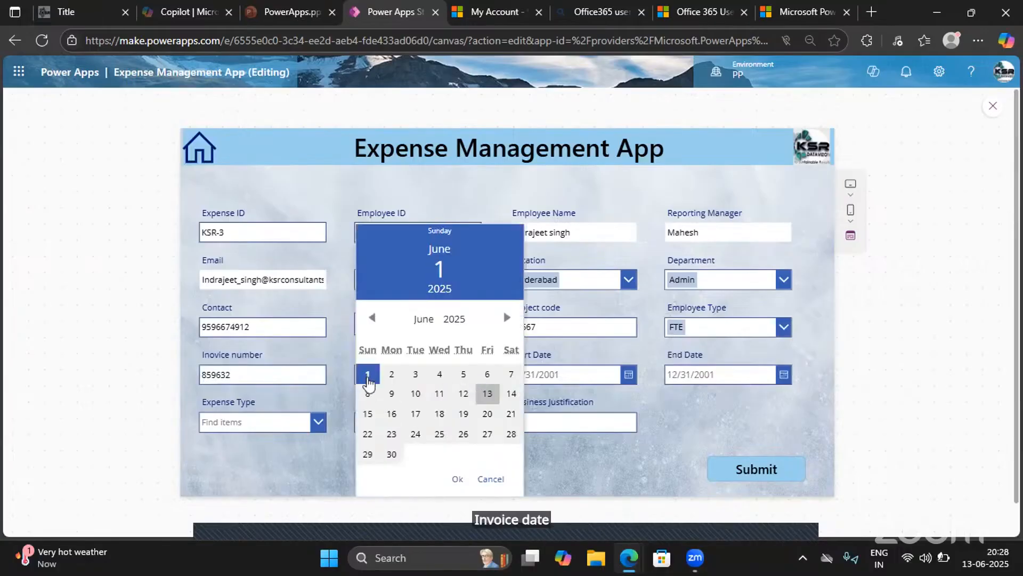
left_click(458, 479)
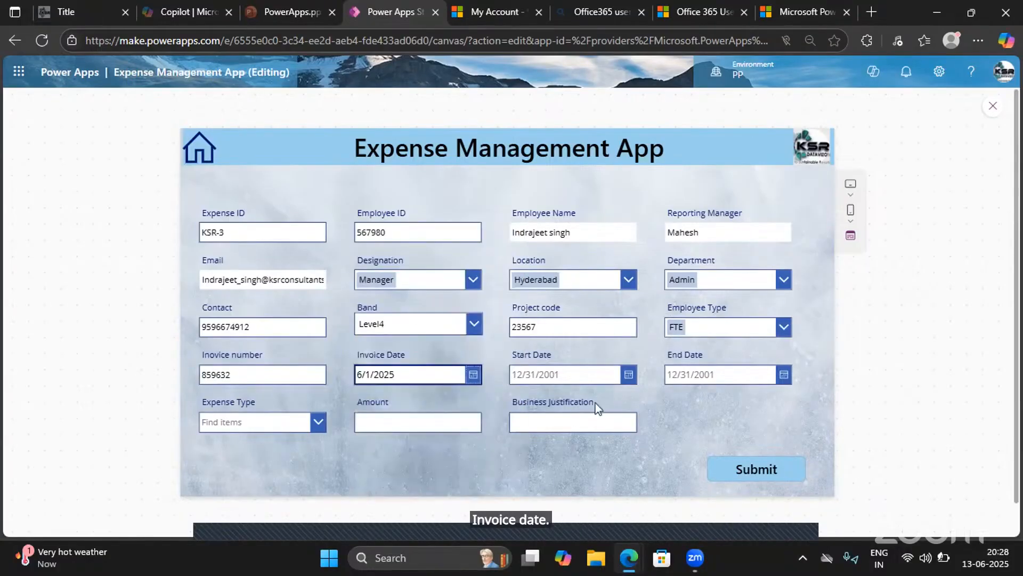
- Set the Start Date to 6/18/2025 and the End Date to 6/27/2025
left_click(627, 376)
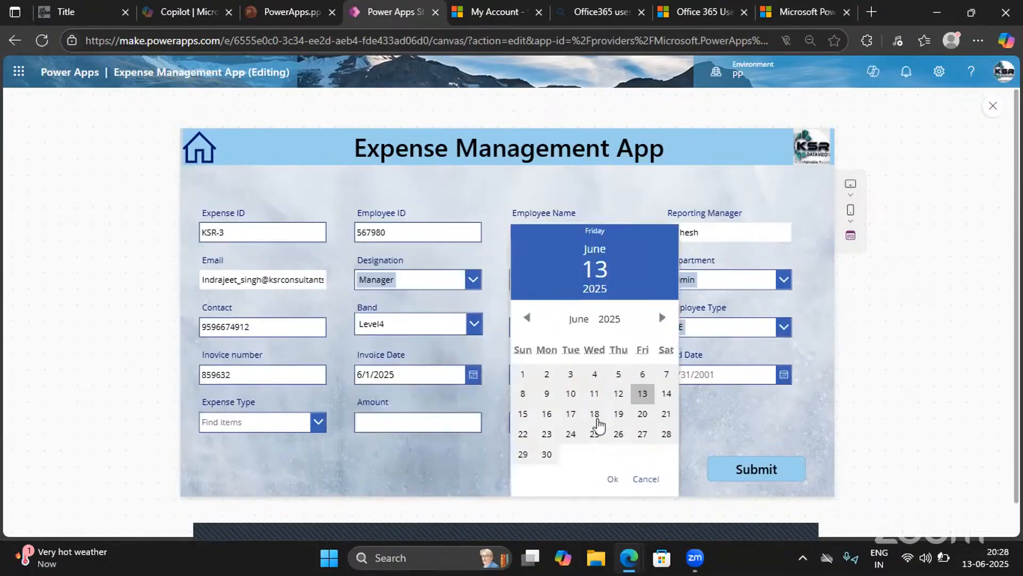
left_click(596, 419)
left_click(614, 480)
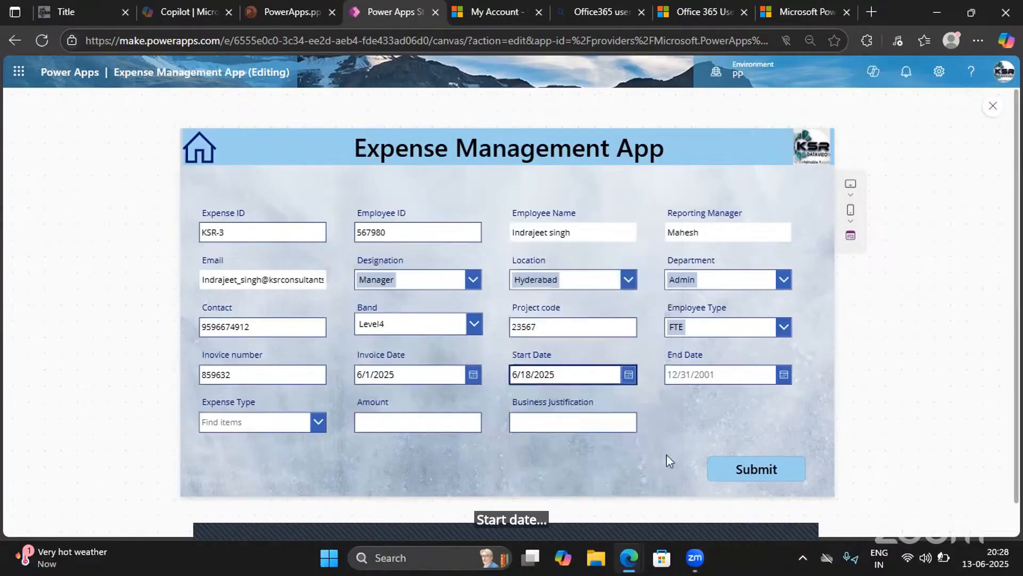
left_click(784, 377)
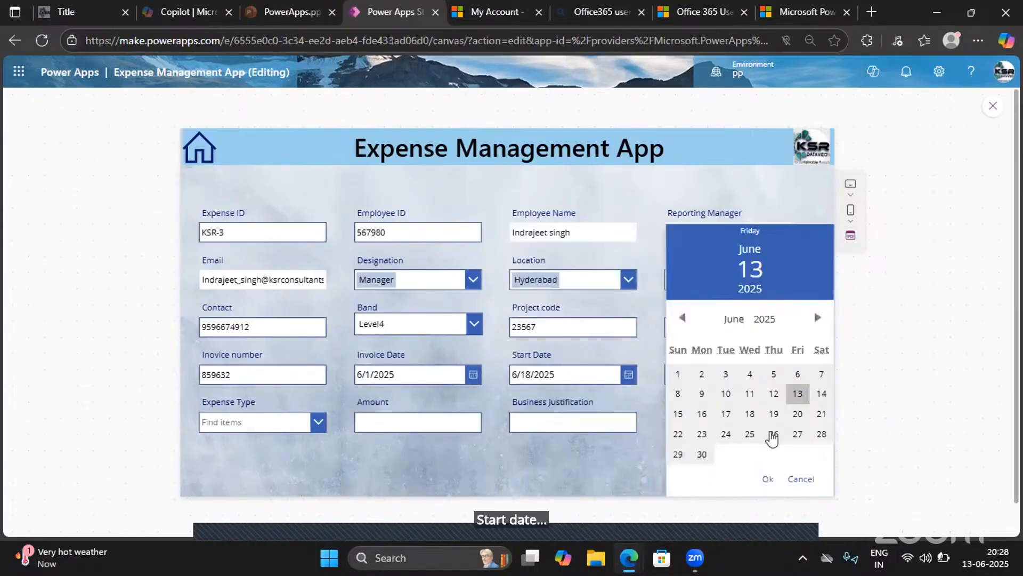
left_click(798, 435)
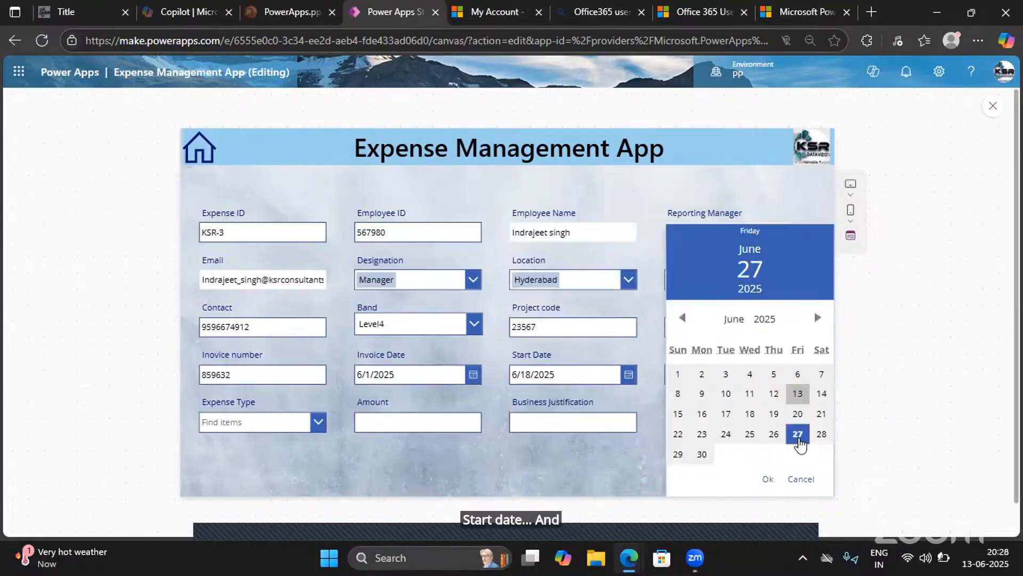
left_click(769, 479)
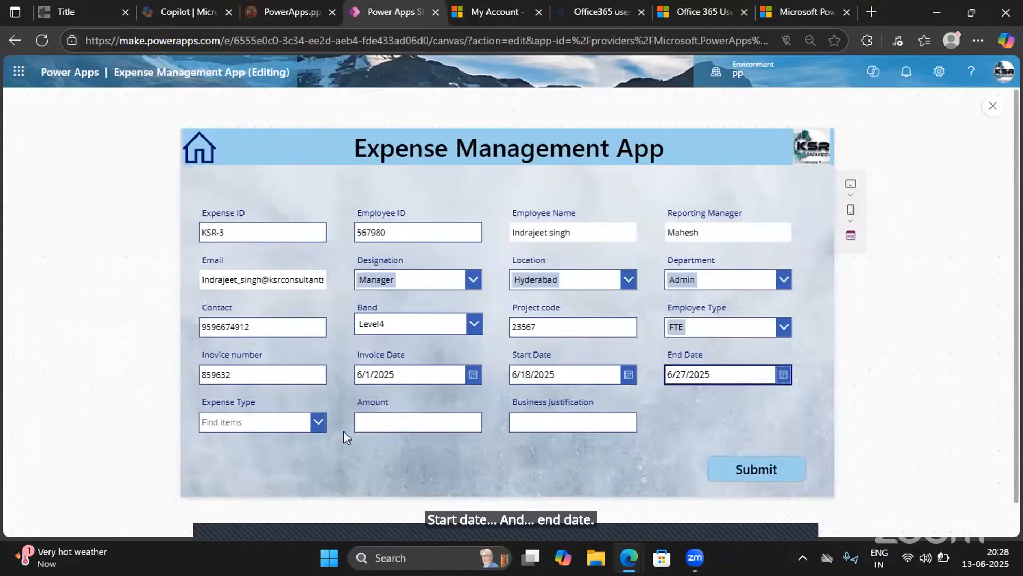
- Set the Expense Type to Certifications and the Amount to 5000
left_click(268, 426)
left_click(221, 392)
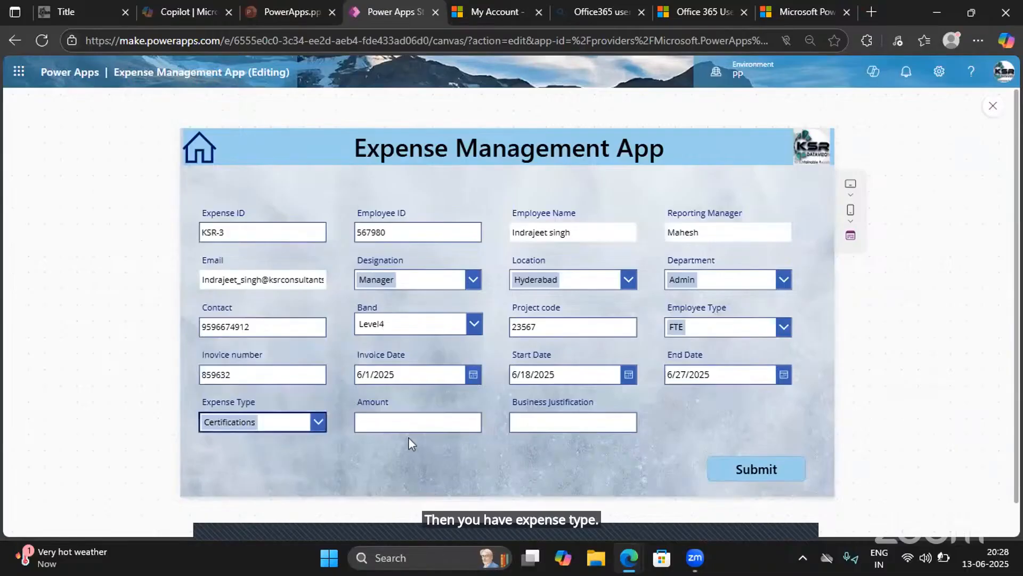
left_click(378, 420)
type("5000")
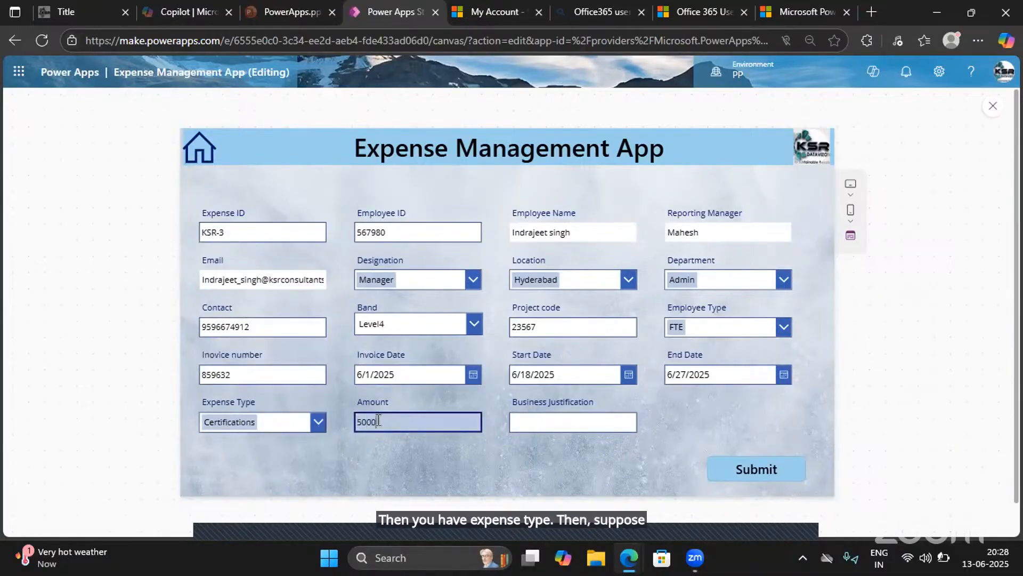
- Enter "For Learning Purpose" as the Business Justification
left_click(532, 423)
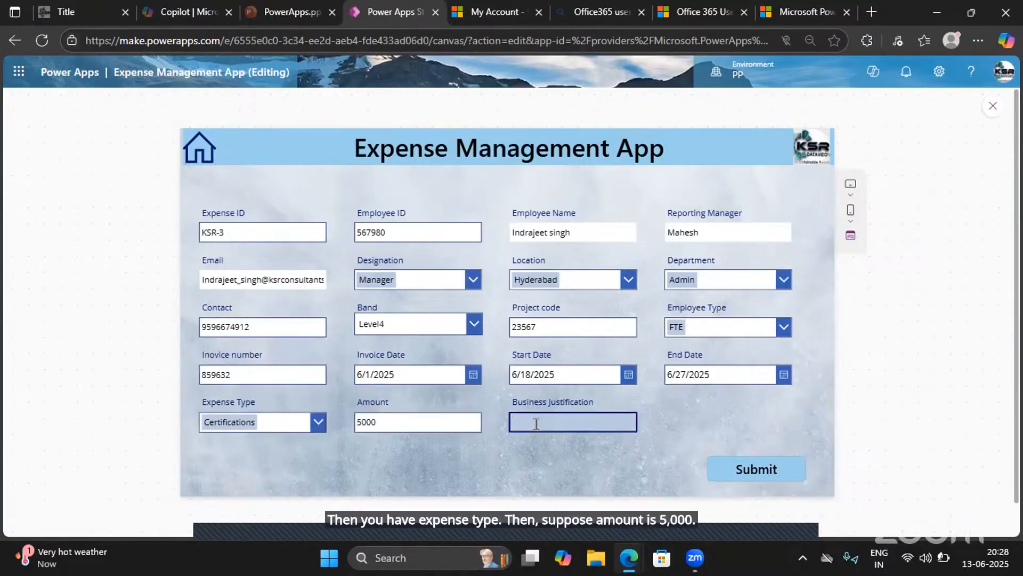
type("For Le")
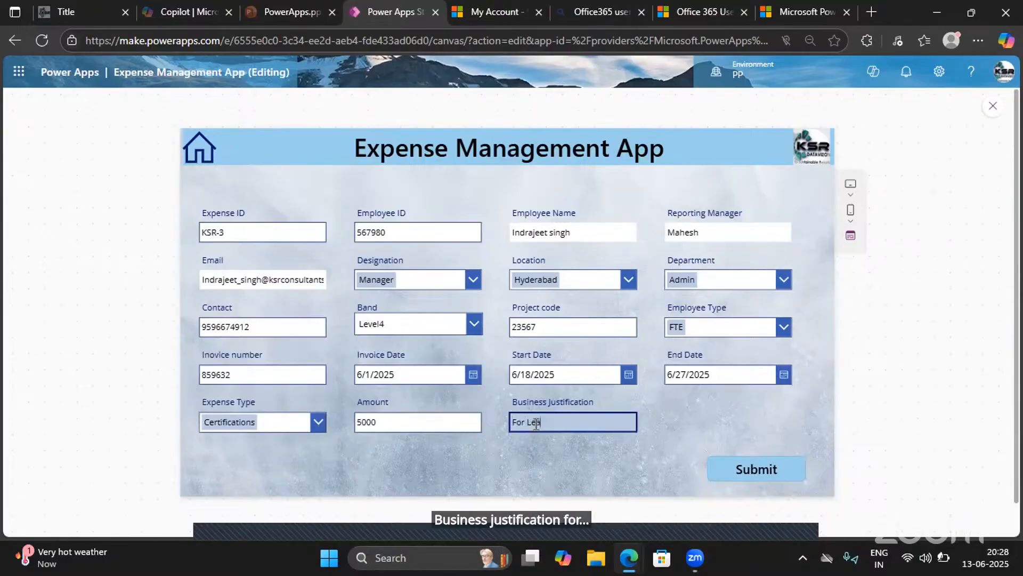
type("arning P")
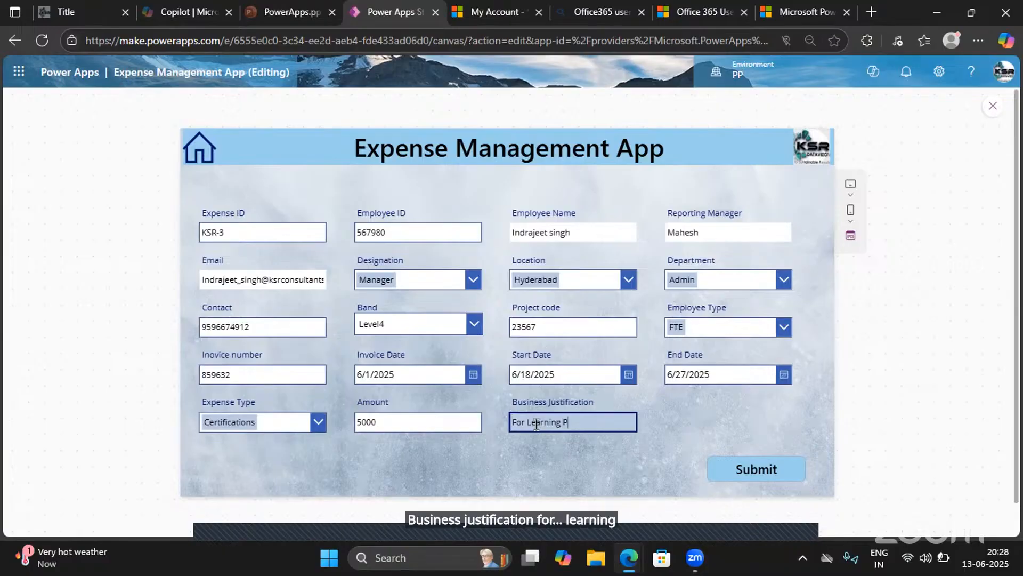
type("urpose")
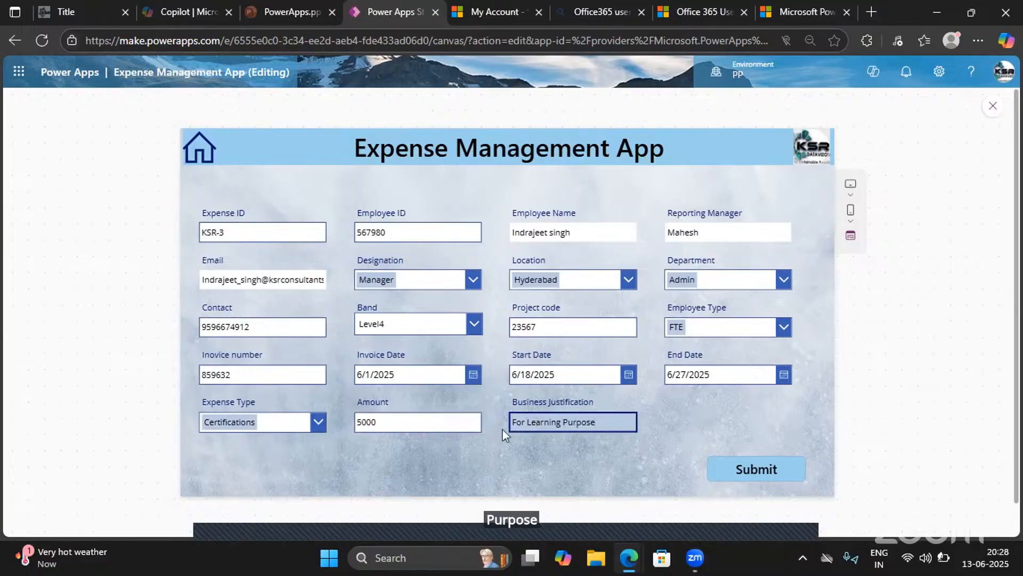
left_click(663, 419)
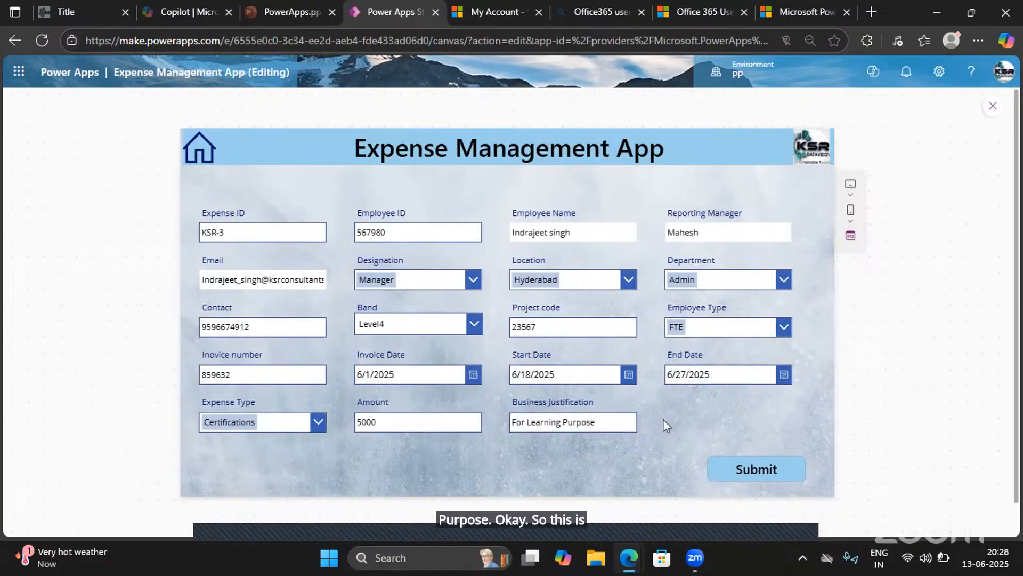
- Open the Expense Tracker list on the PowerPlatformindra SharePoint site in place of the My Account page
left_click(473, 8)
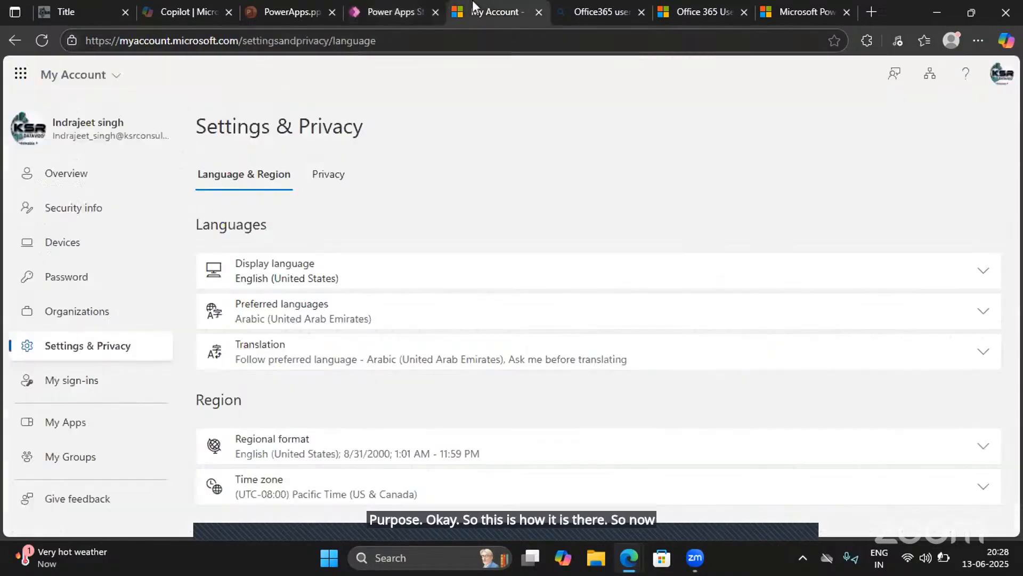
left_click(363, 41)
type("Sharepoint")
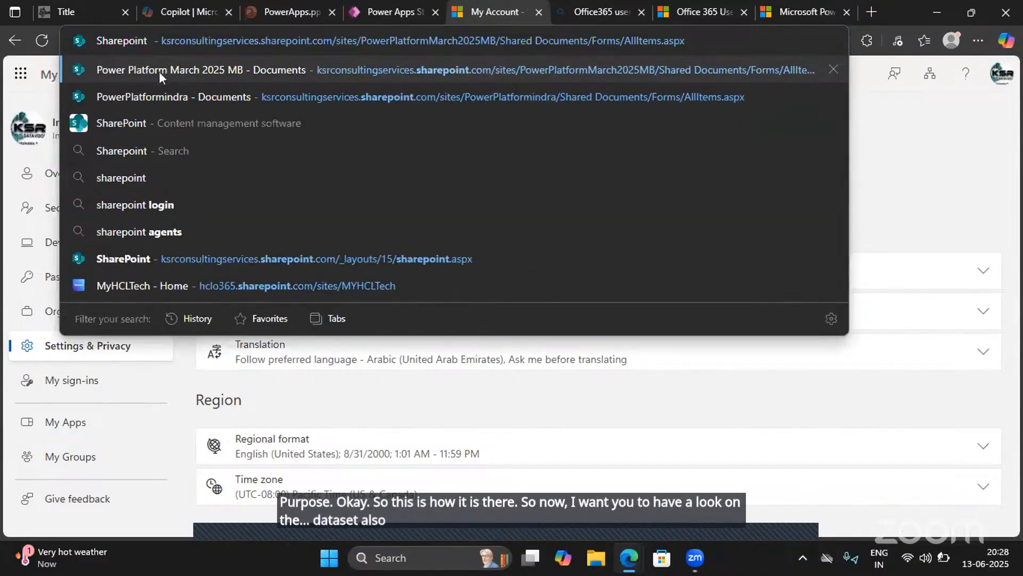
left_click(162, 98)
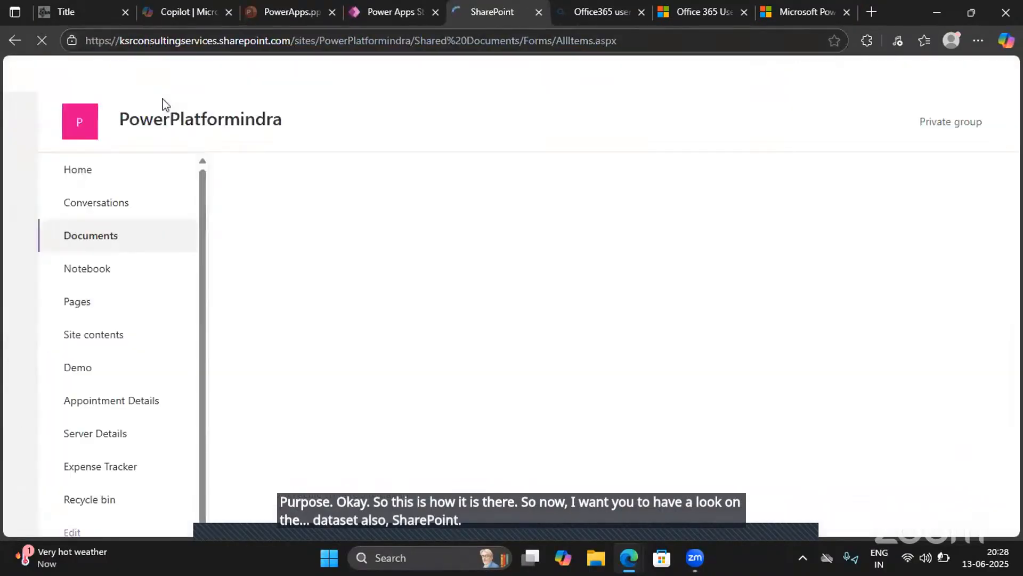
left_click(104, 466)
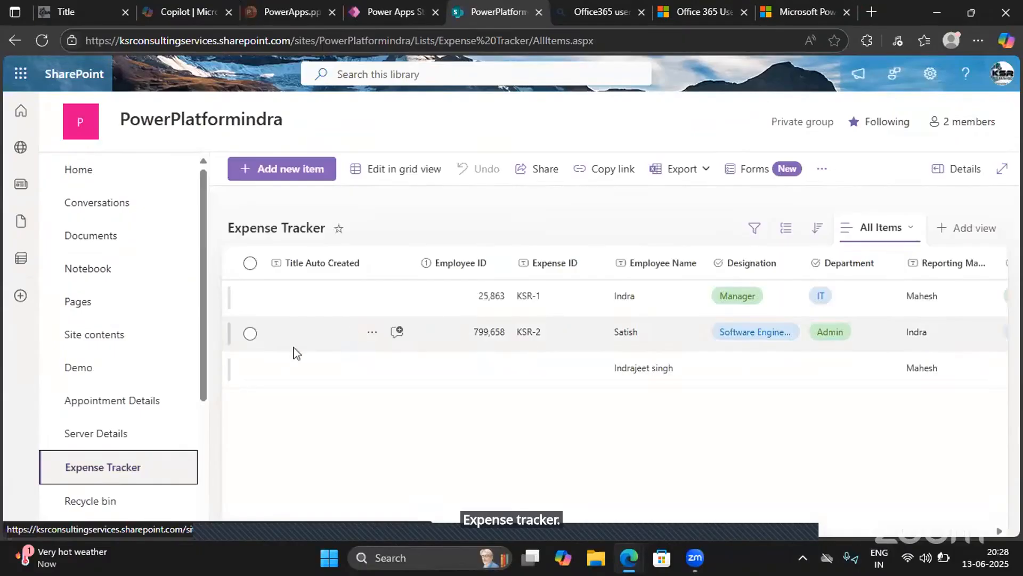
- Delete the Expense Tracker item that has no Expense ID and confirm sending it to the recycle bin
left_click(250, 368)
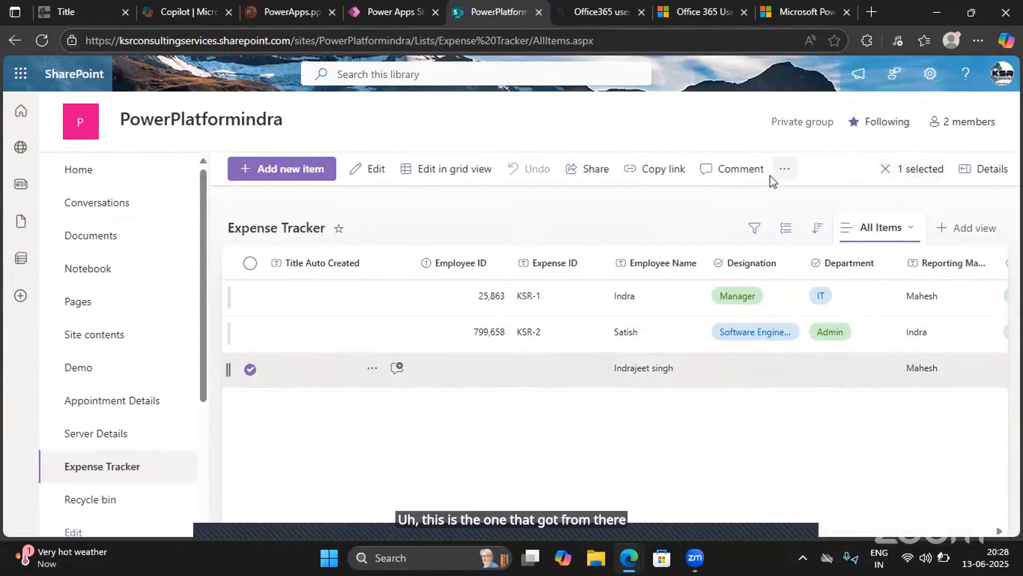
left_click_drag(775, 178, 786, 177)
left_click(785, 176)
left_click(786, 176)
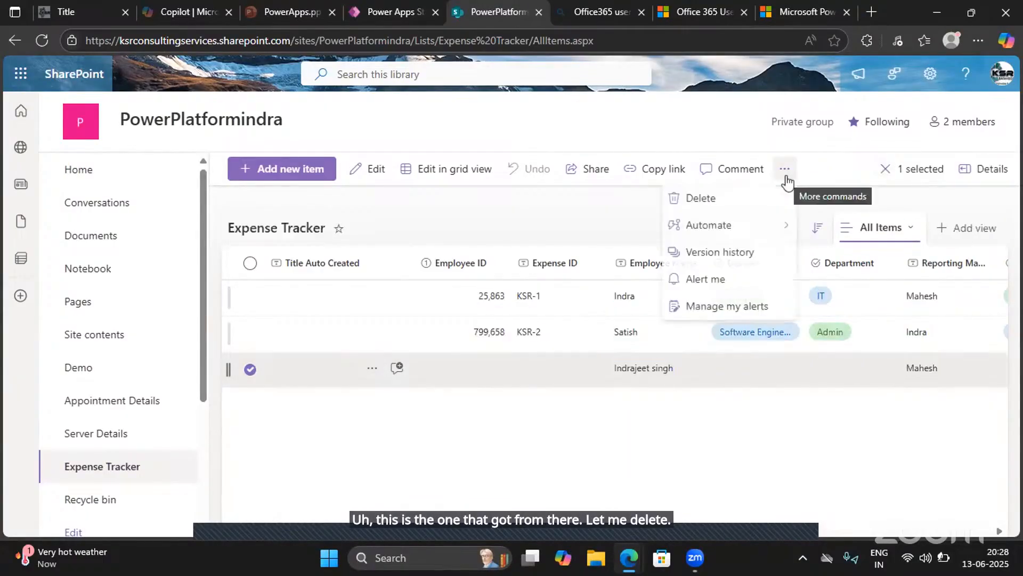
left_click(698, 203)
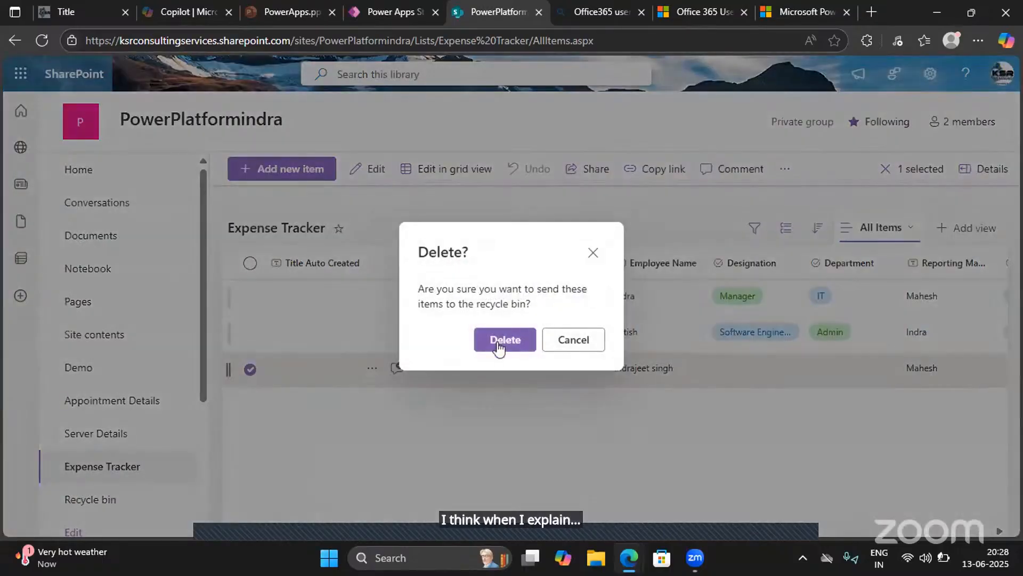
left_click(500, 346)
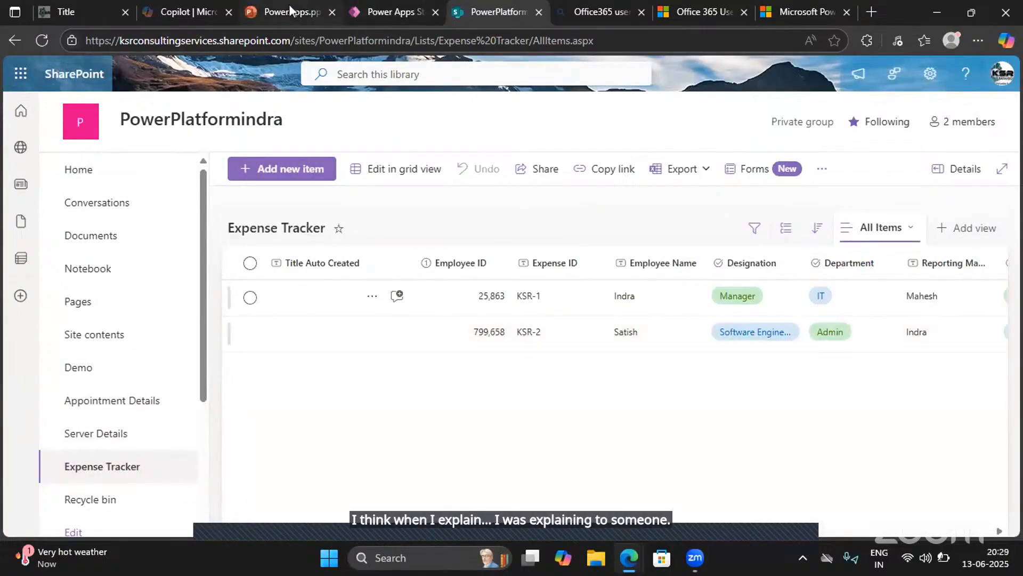
- Submit the completed KSR-3 expense in the Power Apps form and reload the SharePoint Expense Tracker list
left_click(394, 12)
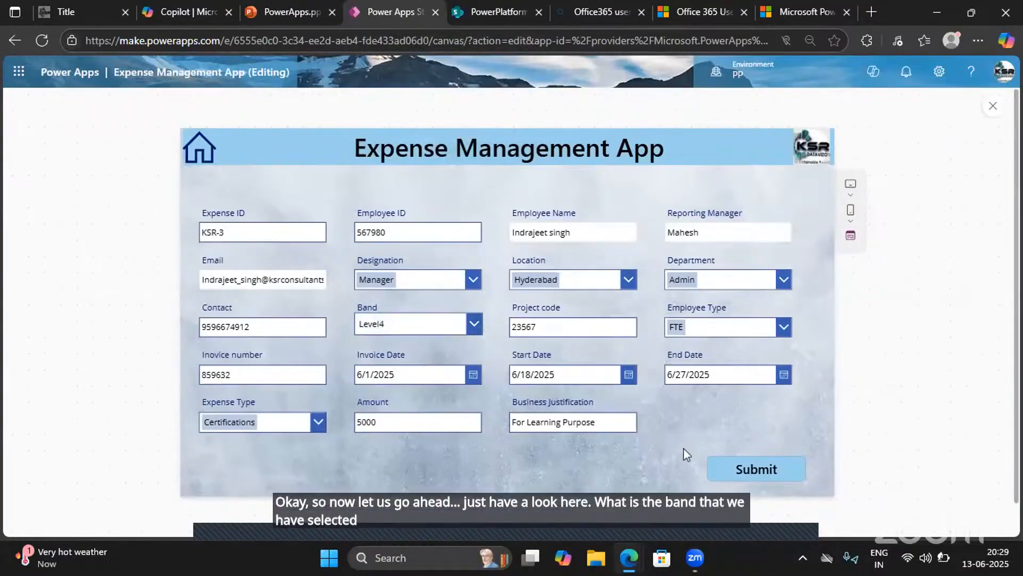
left_click(746, 470)
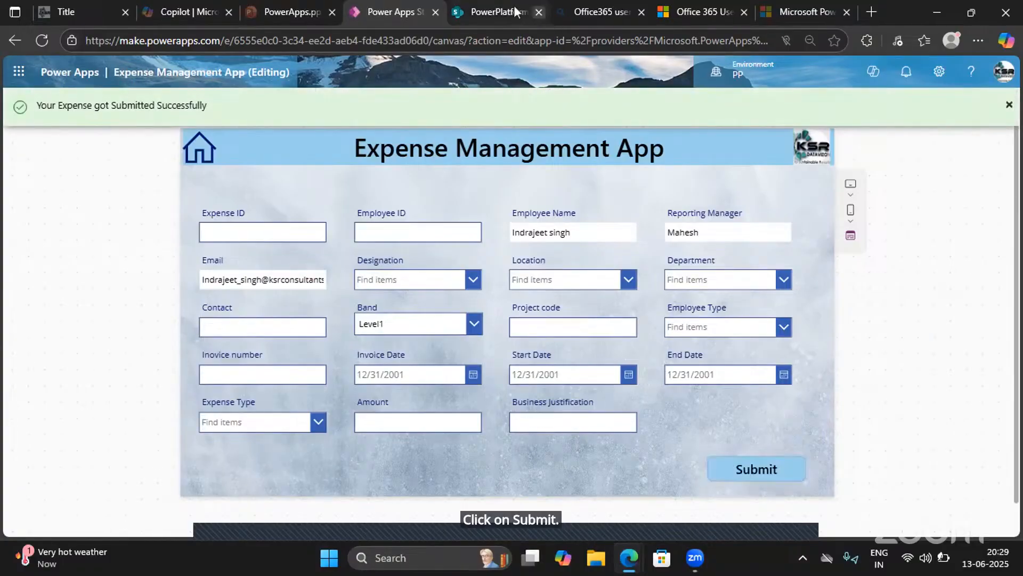
left_click(475, 7)
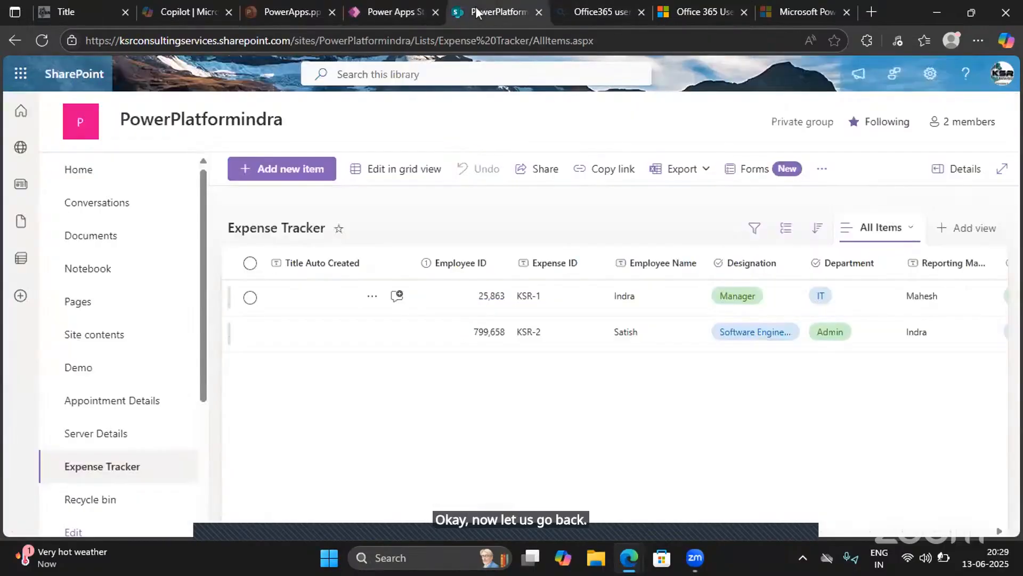
left_click(42, 40)
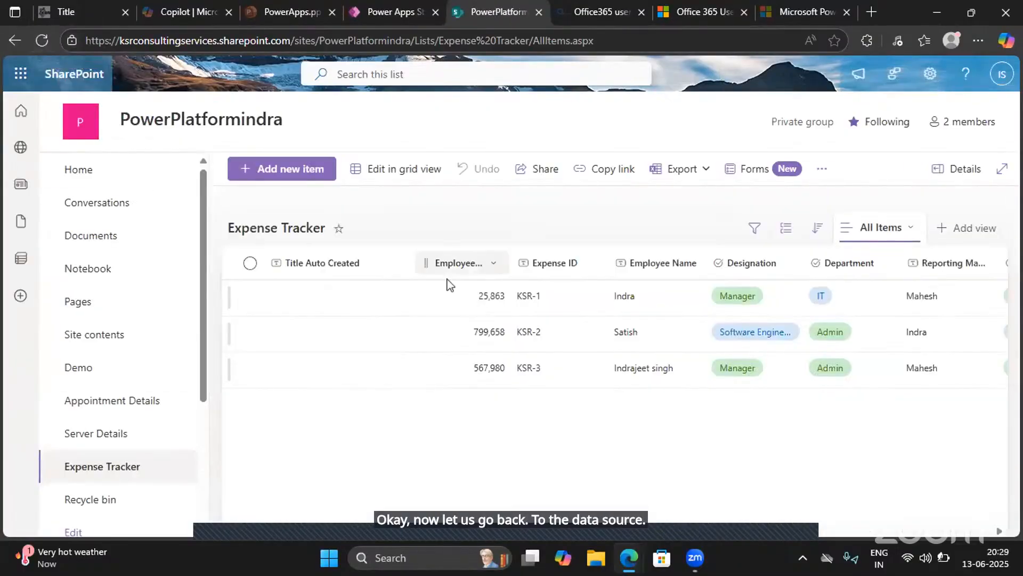
- Examine the KSR-3 record's columns in the Expense Tracker list, including its Band value
scroll(612, 384, "right", 10)
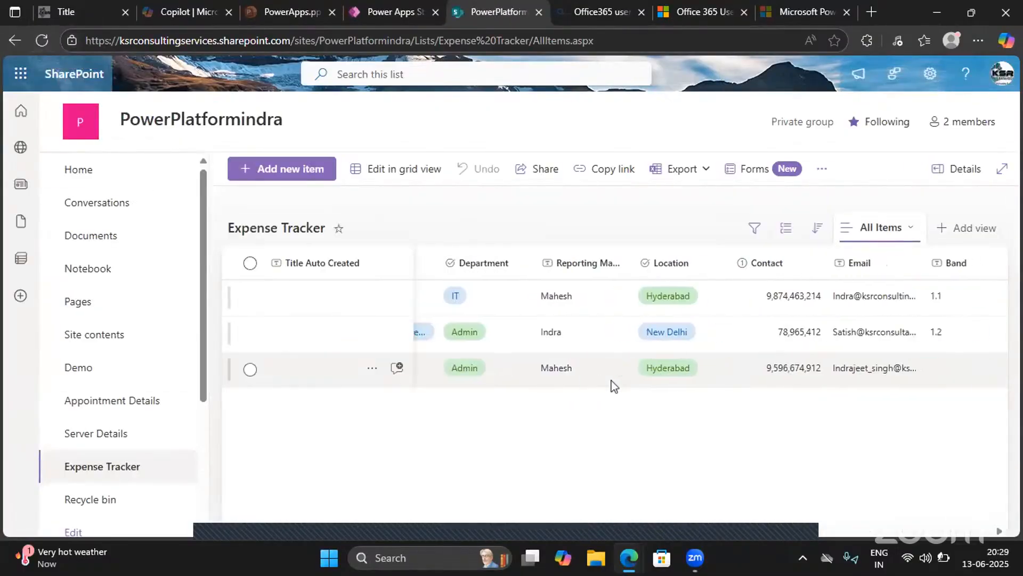
scroll(703, 366, "right", 10)
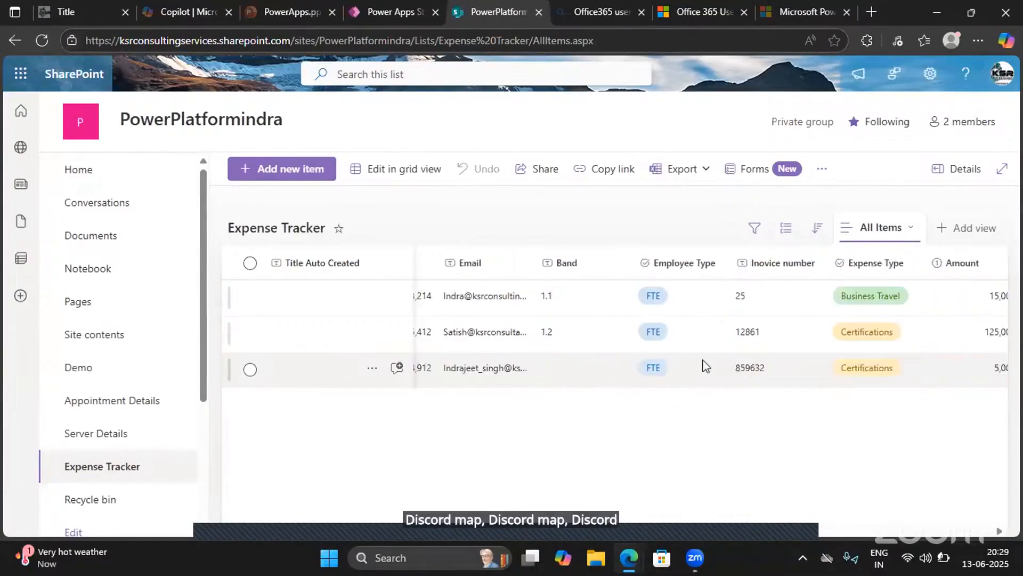
scroll(704, 366, "left", 15)
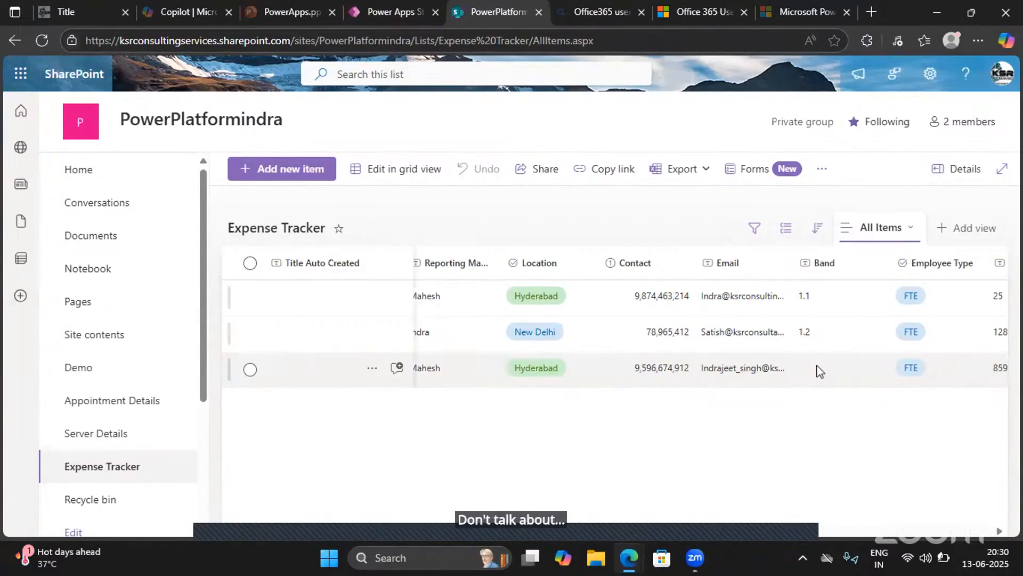
left_click(358, 11)
left_click(518, 11)
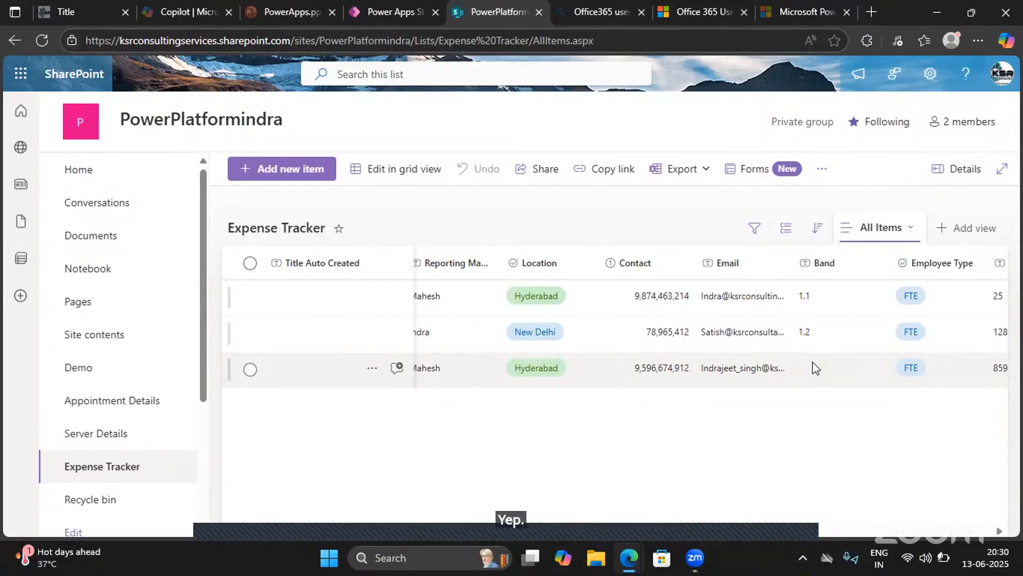
- Switch back to Power Apps, exit the app preview and expand the Submit button's OnSelect formula
left_click(380, 11)
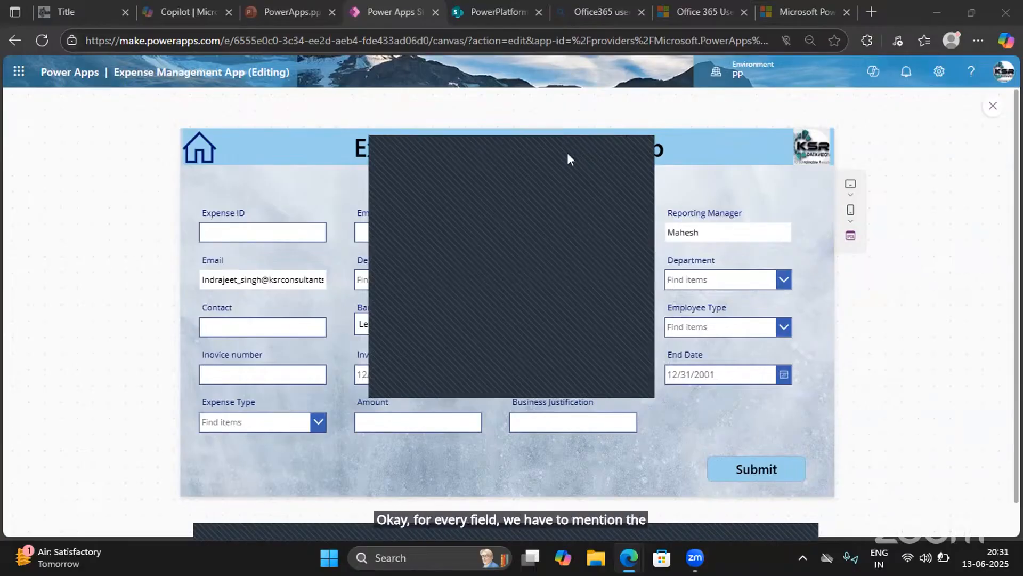
left_click(567, 153)
left_click(991, 108)
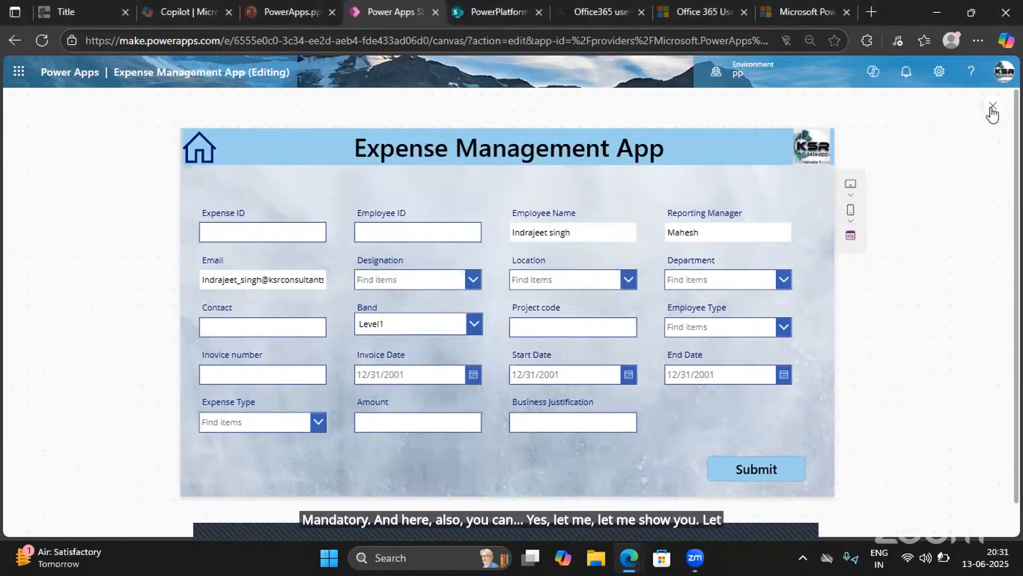
left_click(992, 112)
left_click(670, 435)
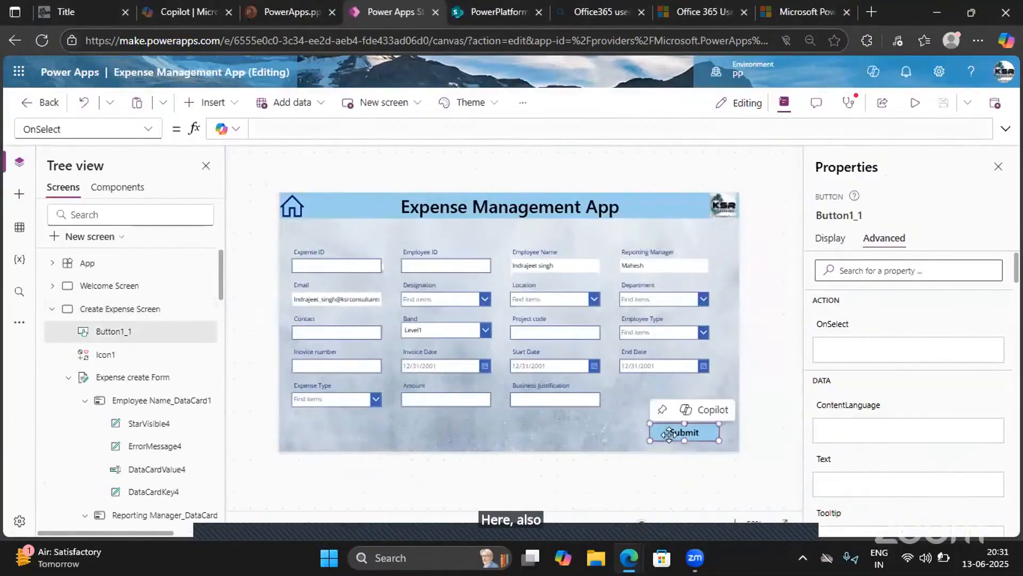
left_click(1005, 133)
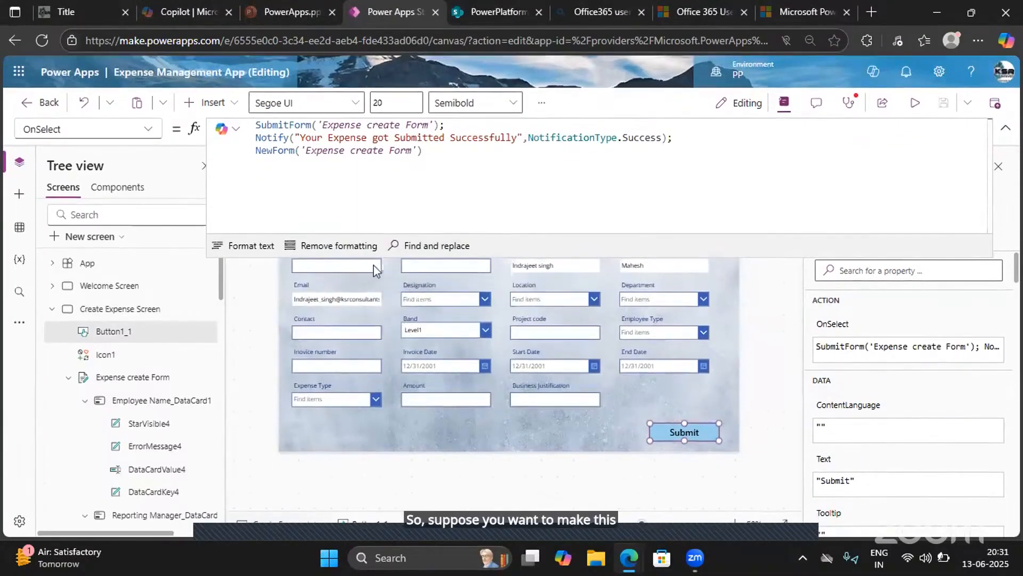
- Rename the Expense ID field's text input to ExpenseCard
left_click(375, 271)
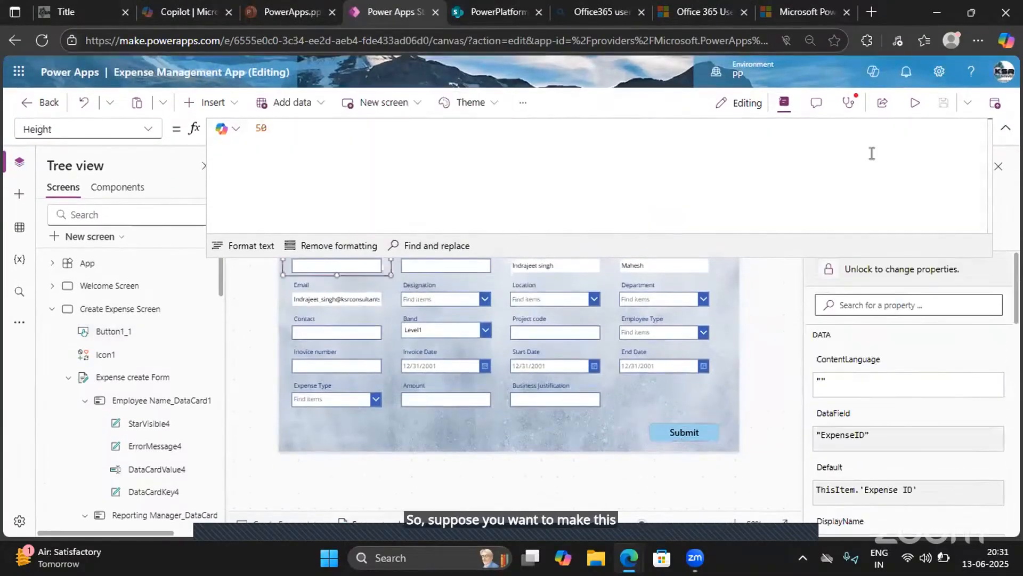
left_click(1005, 129)
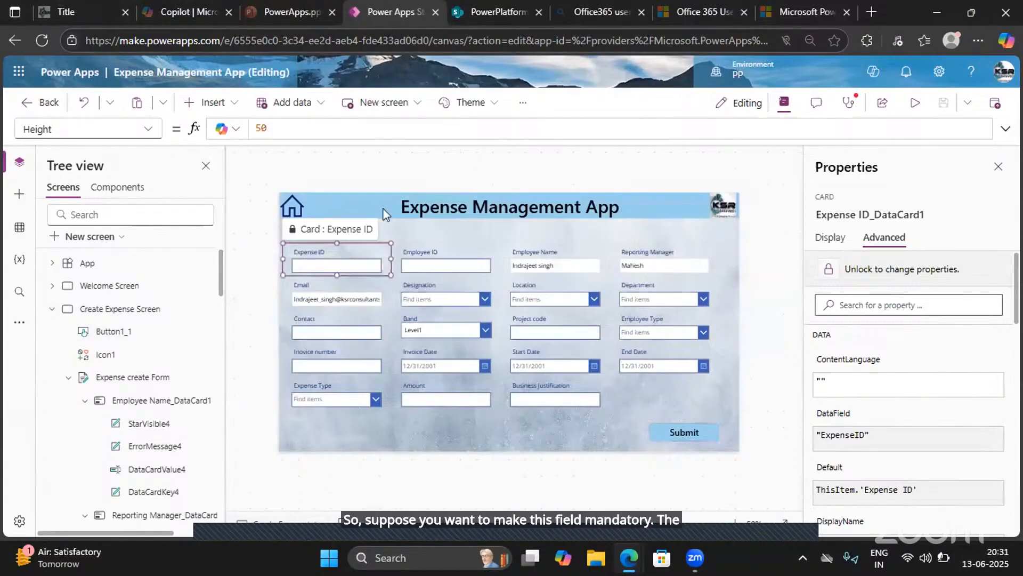
left_click(318, 266)
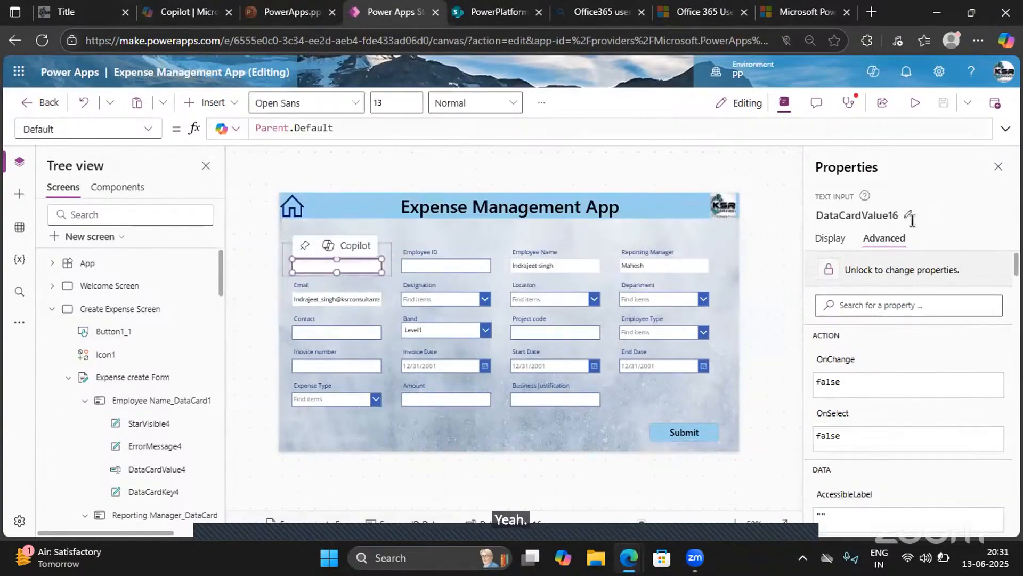
left_click(907, 215)
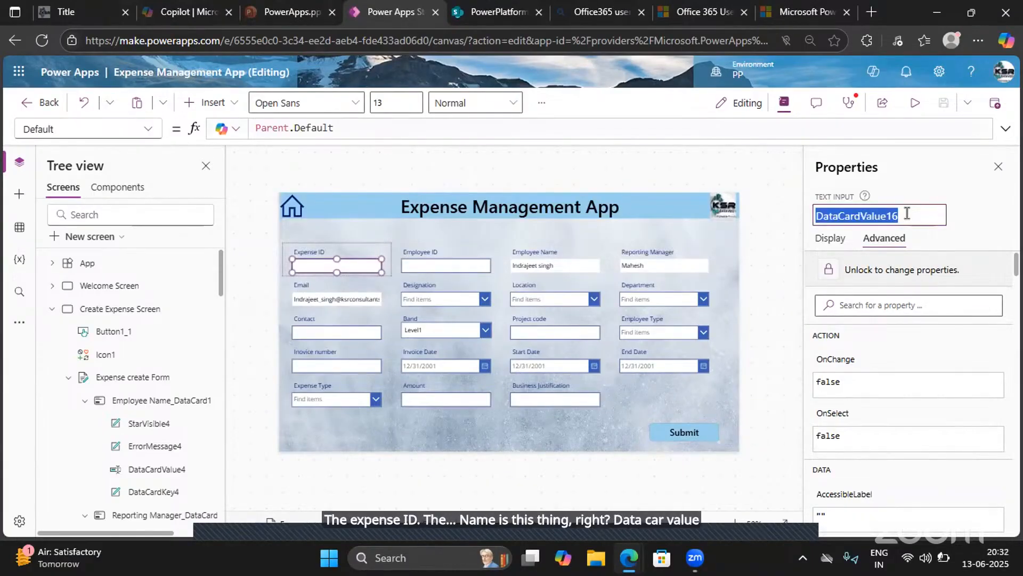
type("Expenxe")
key("BackSpace")
key("BackSpace")
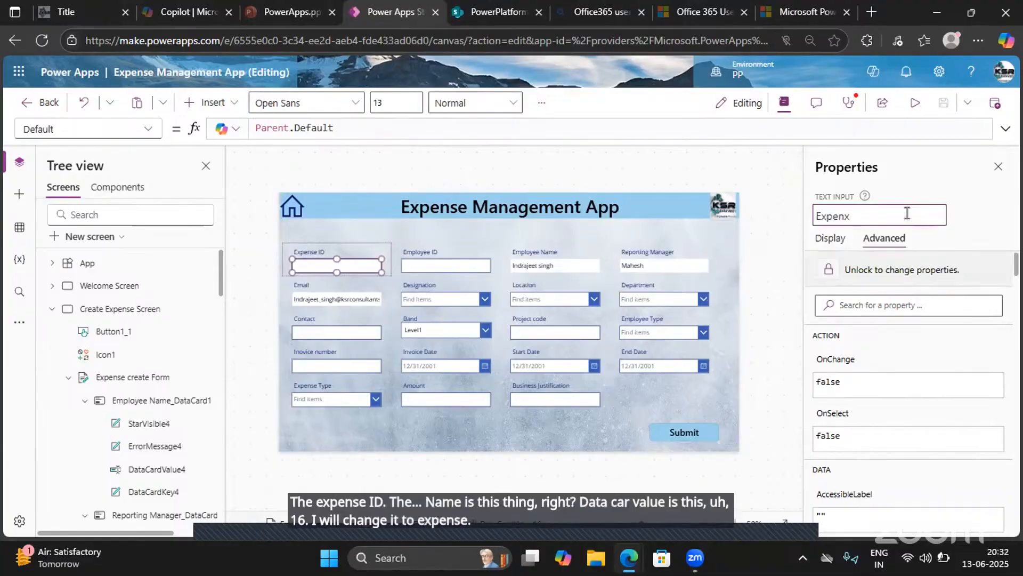
type("se")
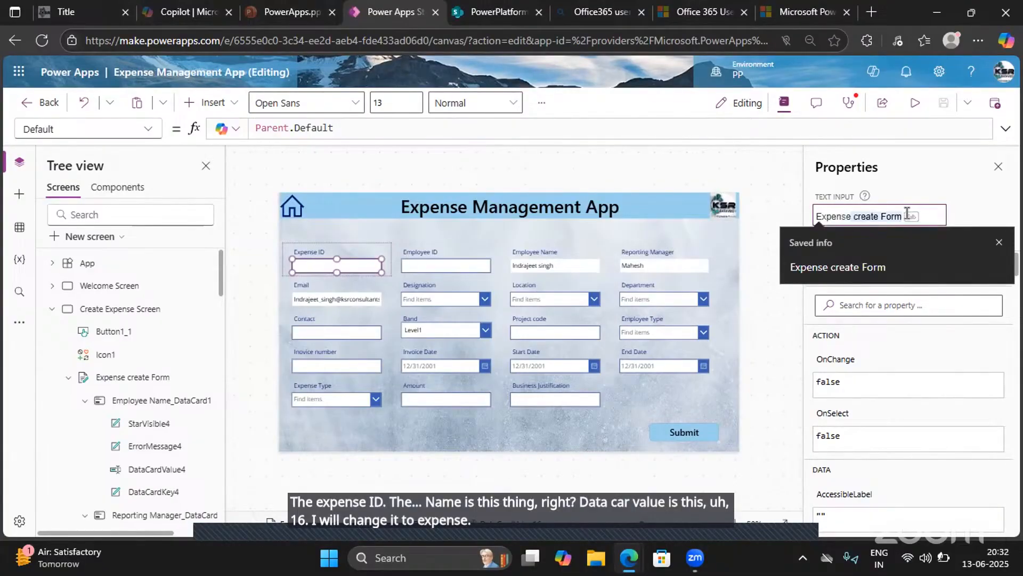
type("Card")
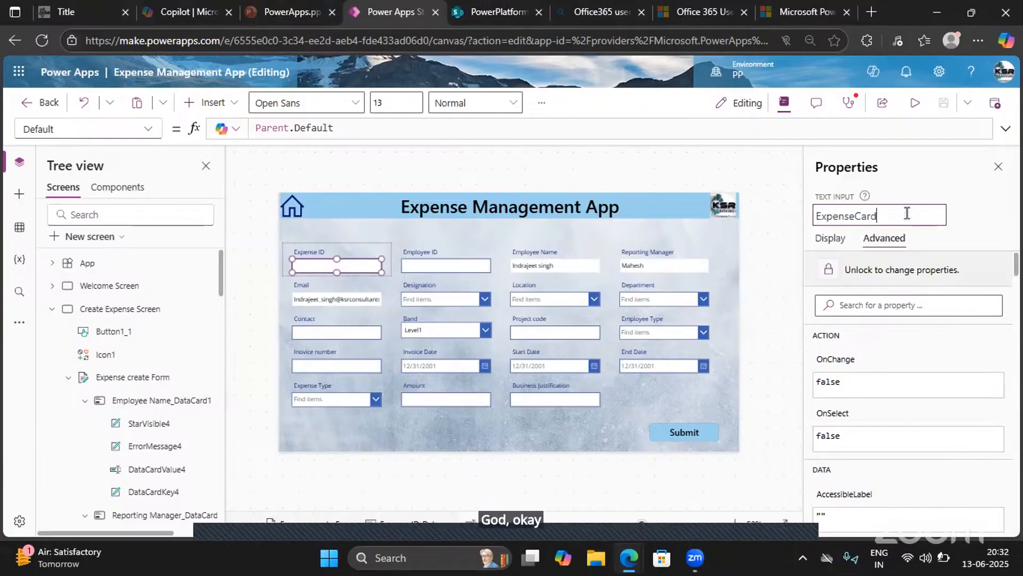
key("Return")
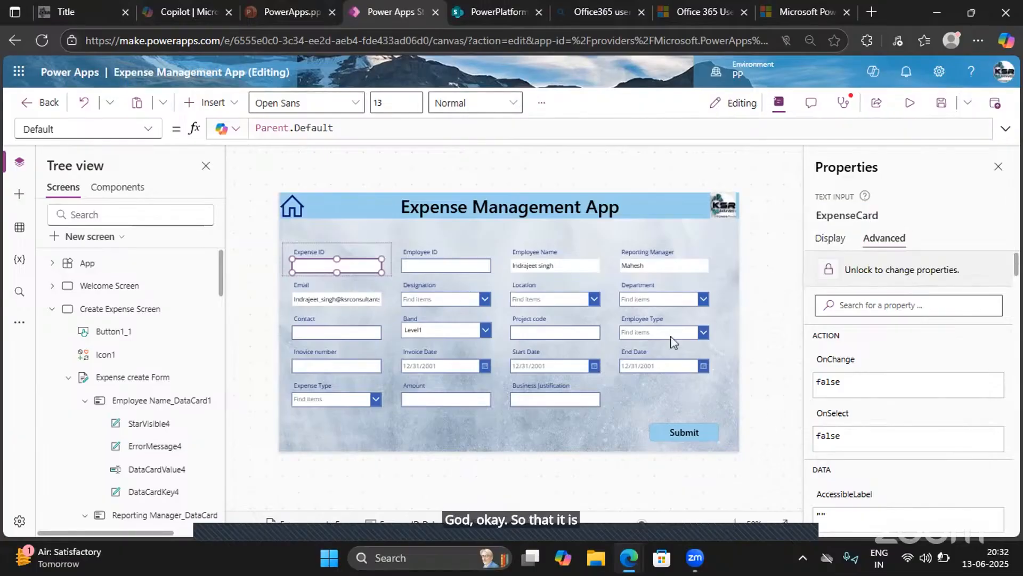
- Start an If() function on a new line above SubmitForm in the Submit button's OnSelect formula
left_click(684, 432)
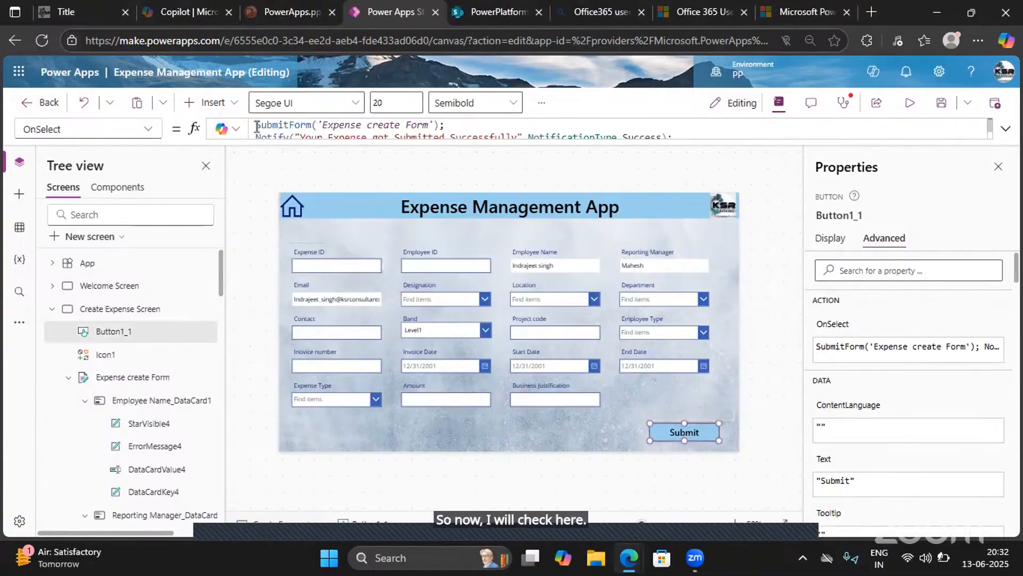
left_click(1005, 128)
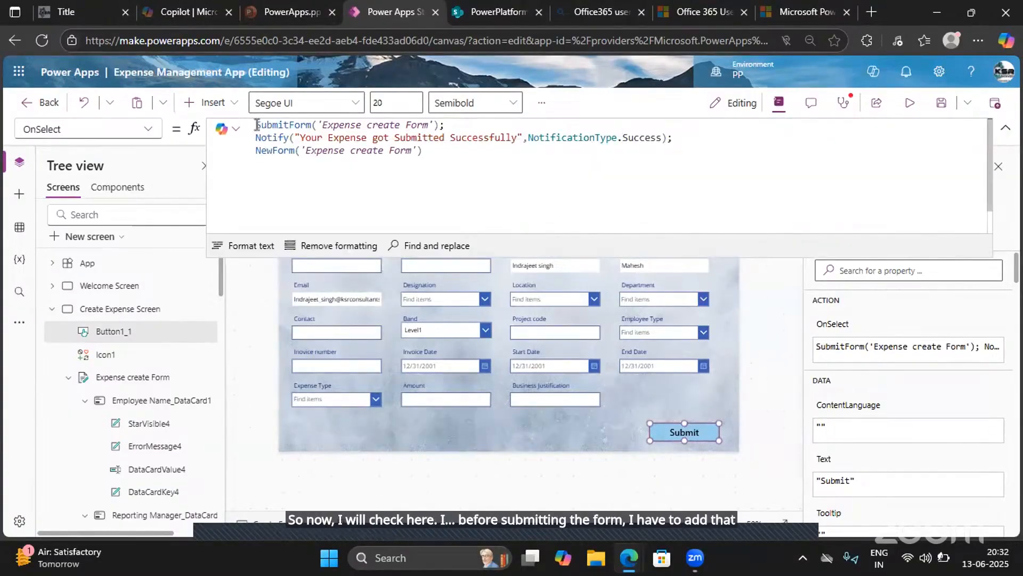
left_click(257, 126)
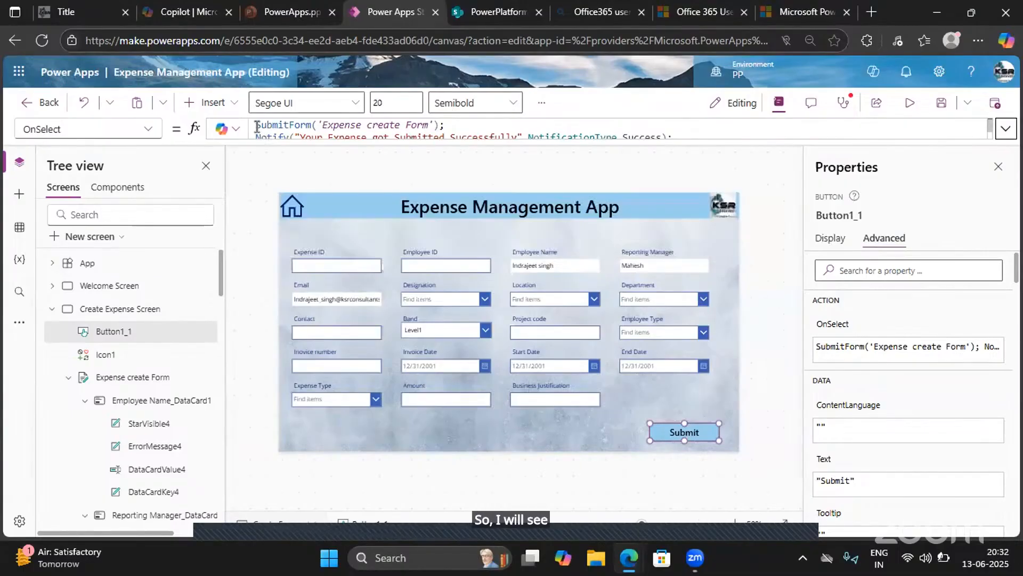
left_click(1004, 129)
left_click(267, 122)
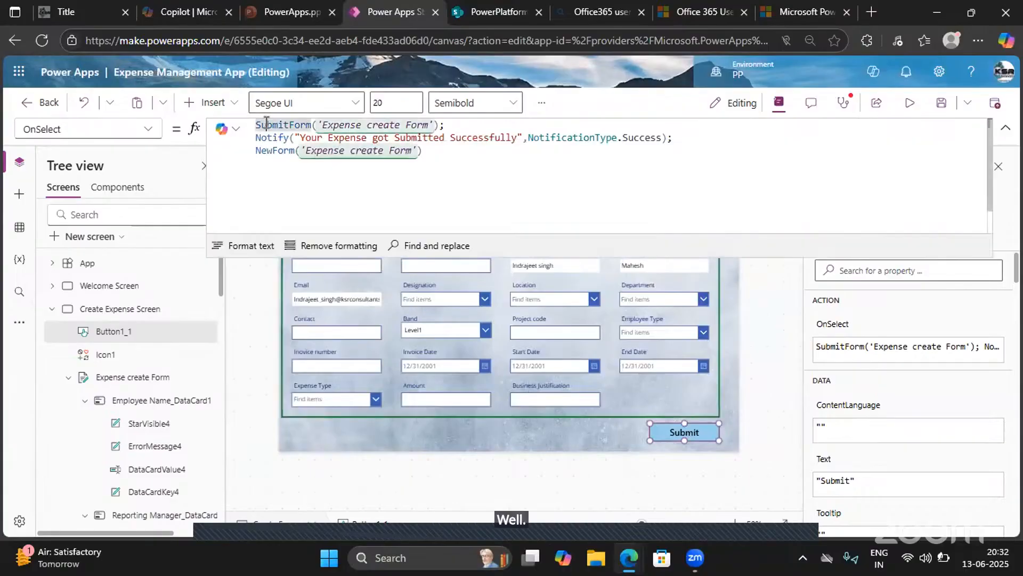
key("Return")
key("Return")
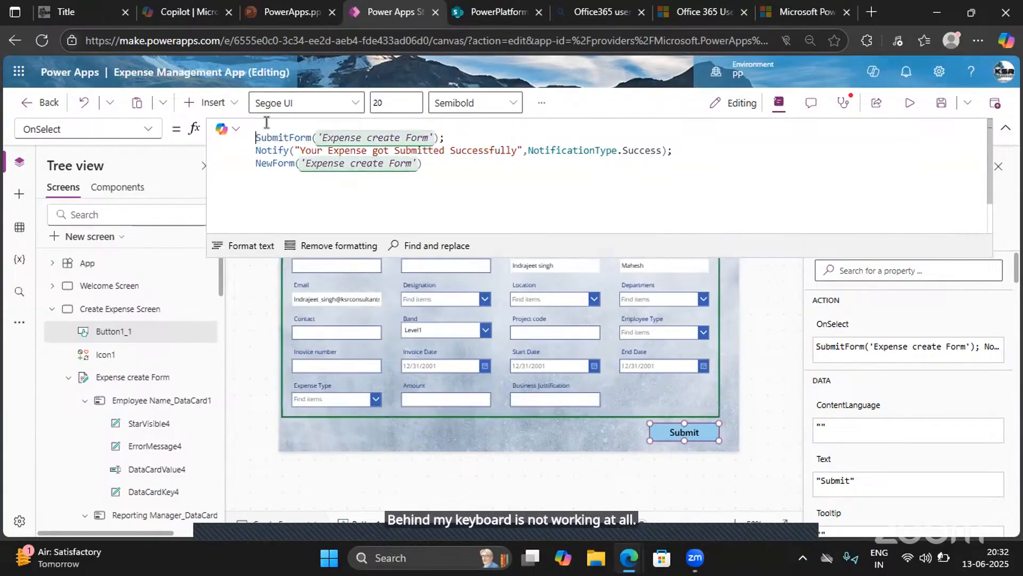
type("If()")
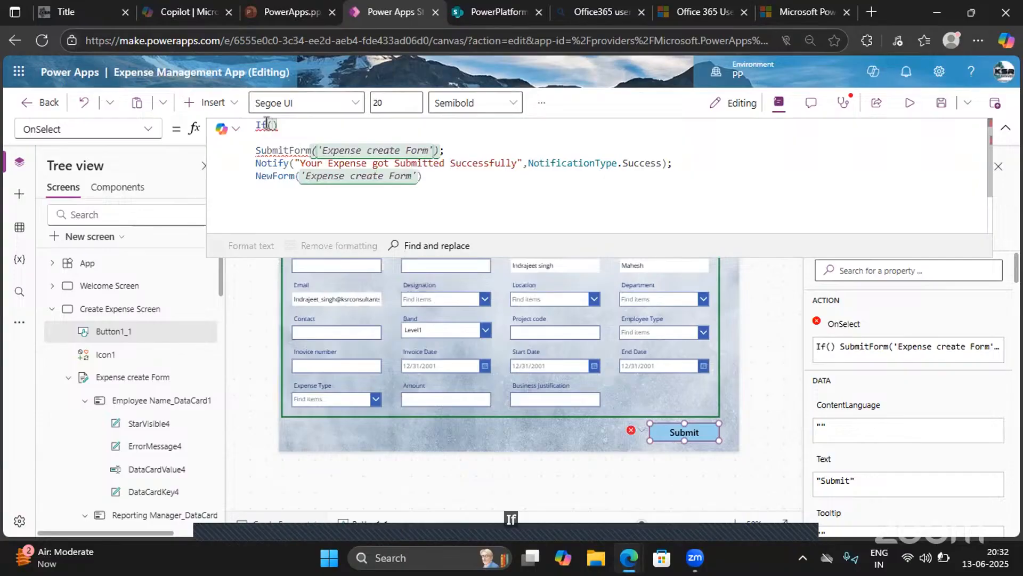
type("IS")
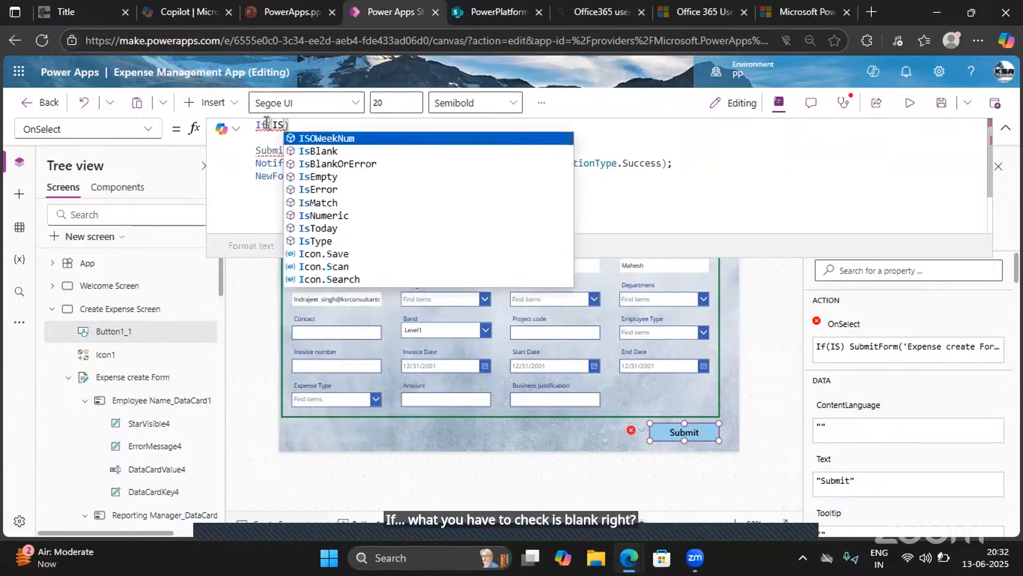
- Set the If function's condition to IsBlank(ExpenseCard), followed by a comma for the true result
key("Down")
key("Tab")
type("Expen")
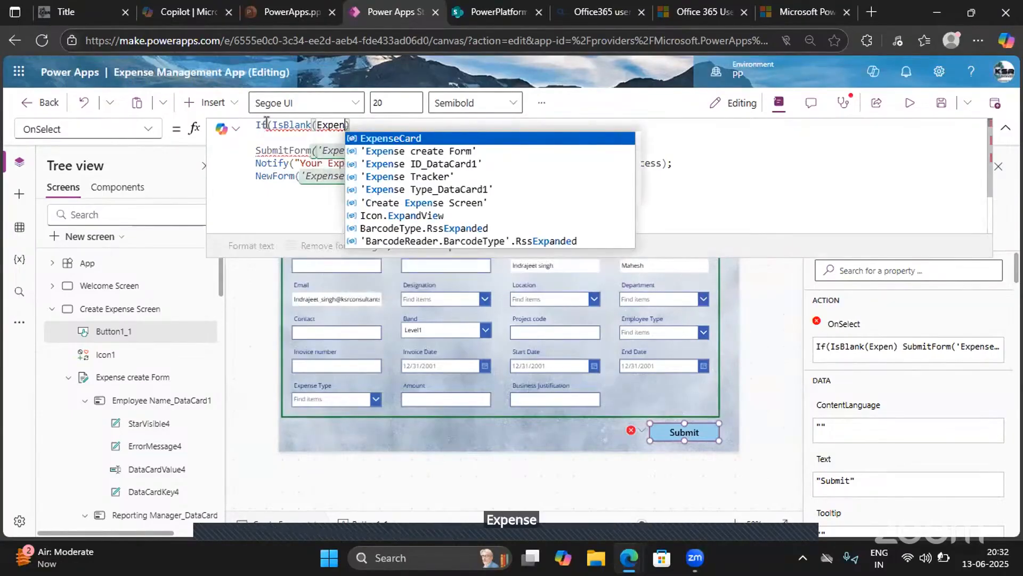
key("Tab")
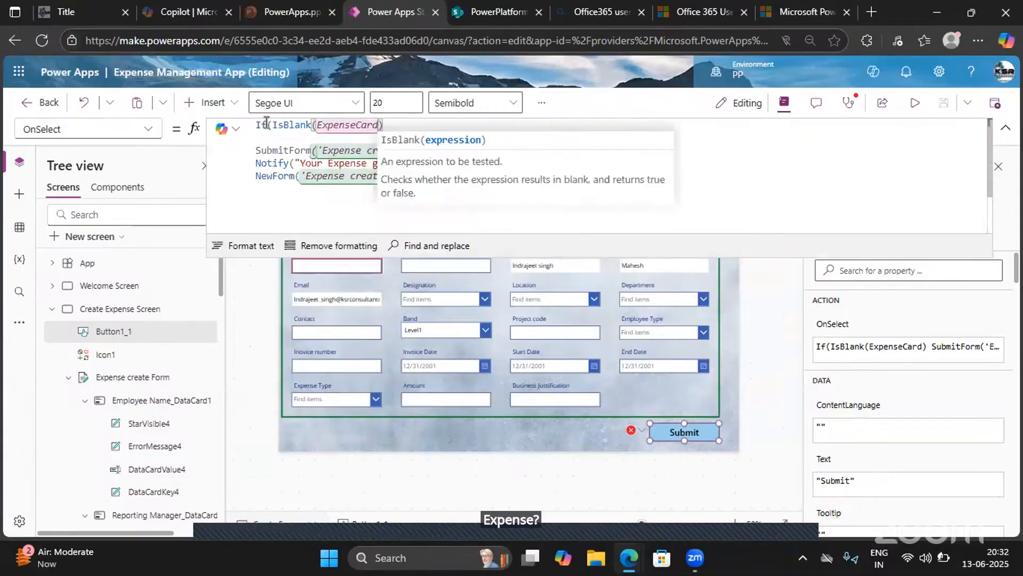
type(")")
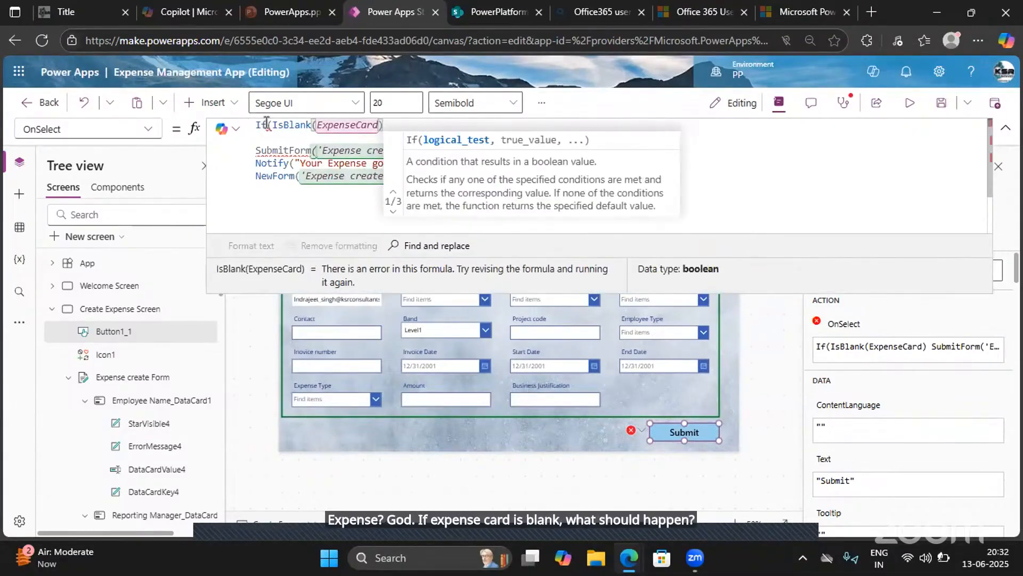
type(",")
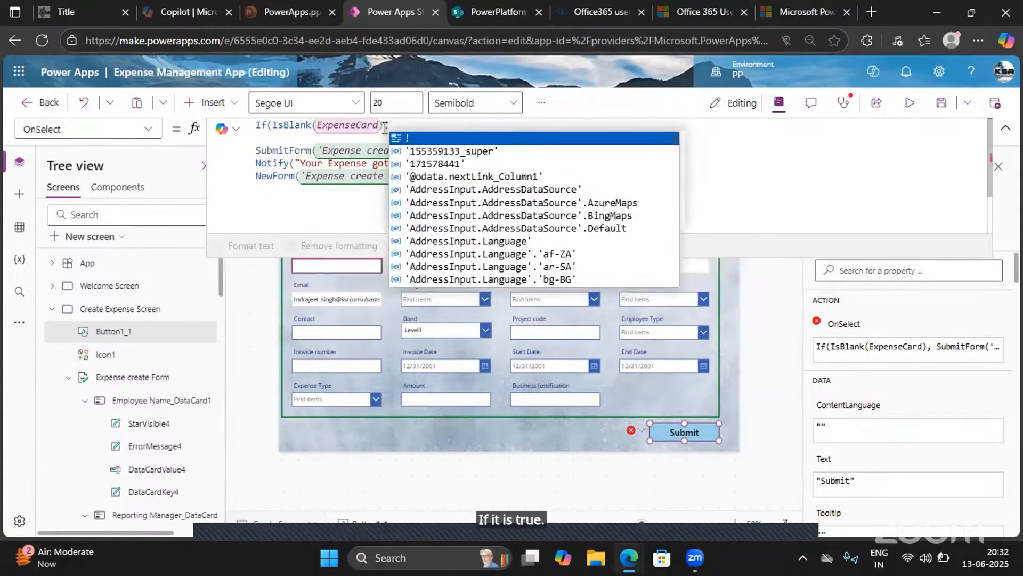
left_click_drag(384, 127, 254, 122)
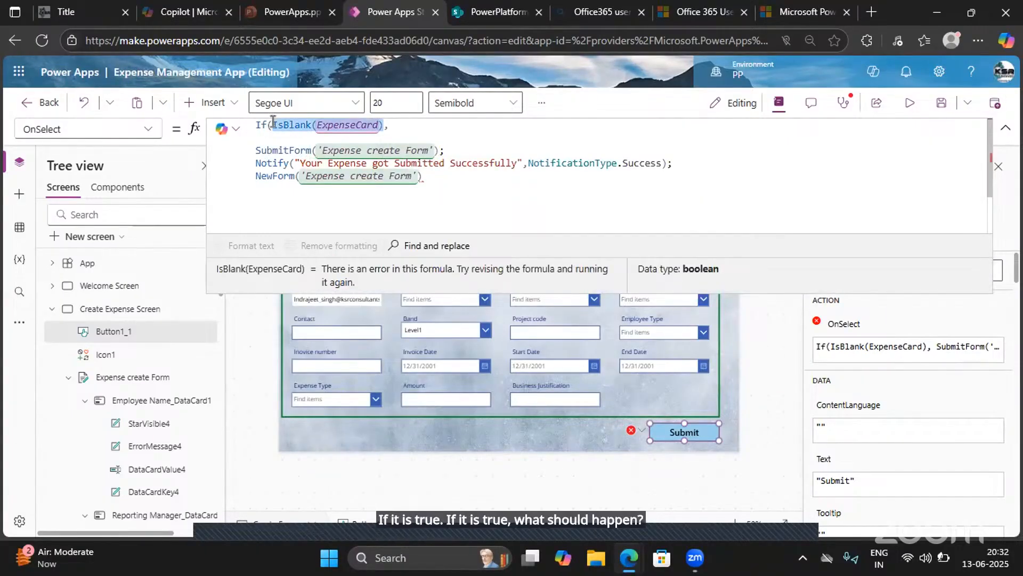
left_click(401, 130)
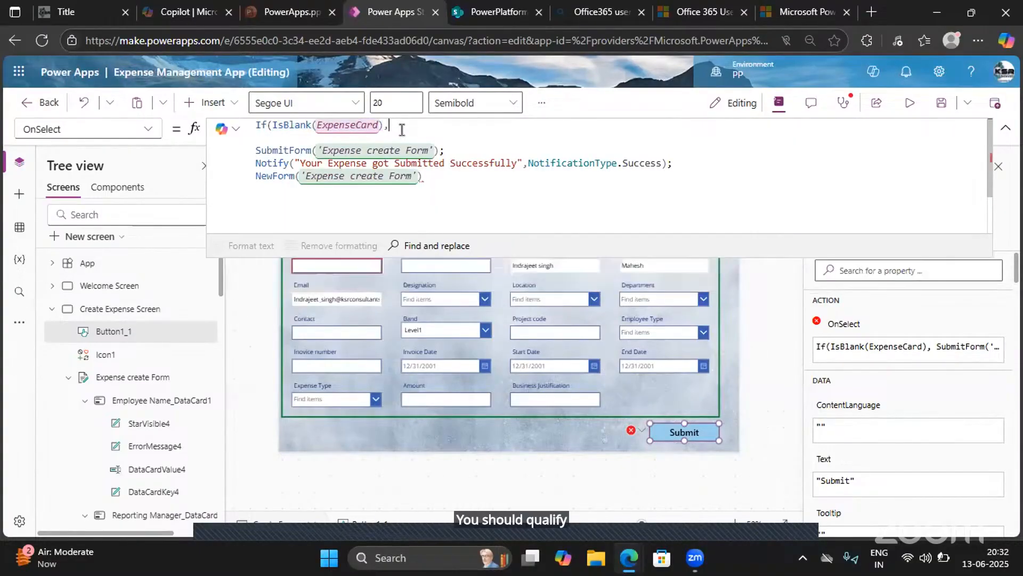
- Add a notification call with the message "Please add Expense ID" as the If function's true result
type("Notfiy")
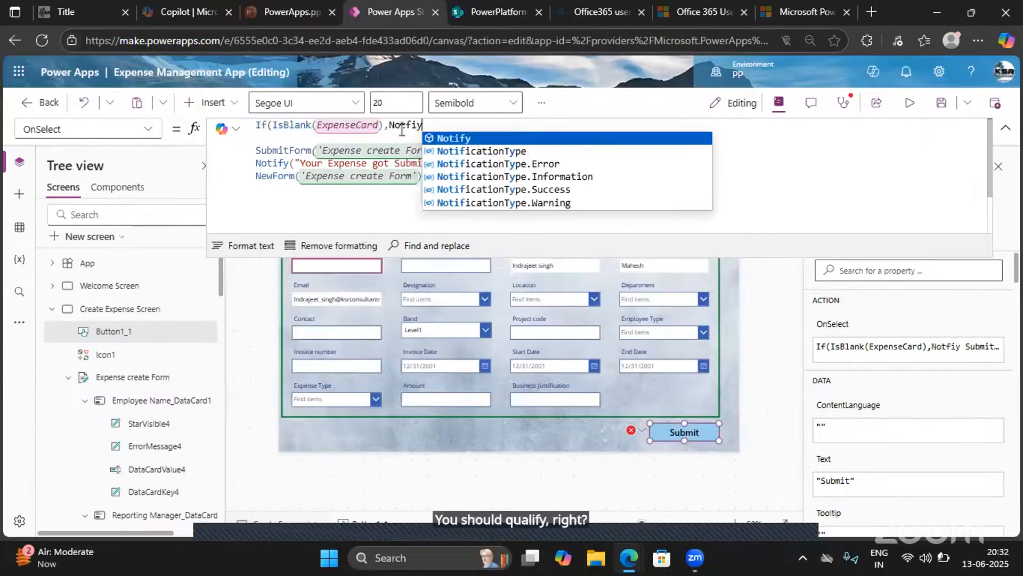
type("(Pl")
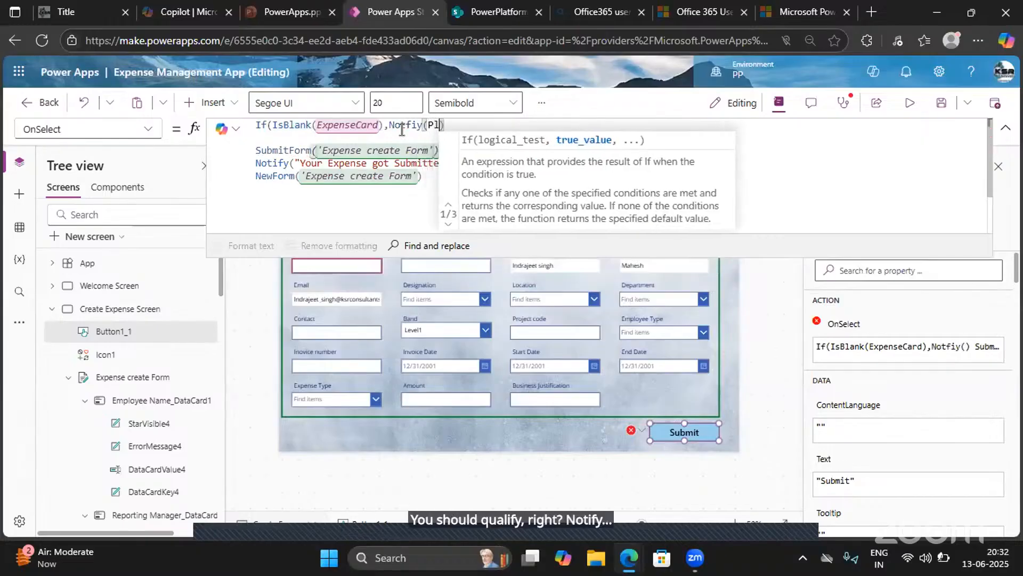
type("ease ")
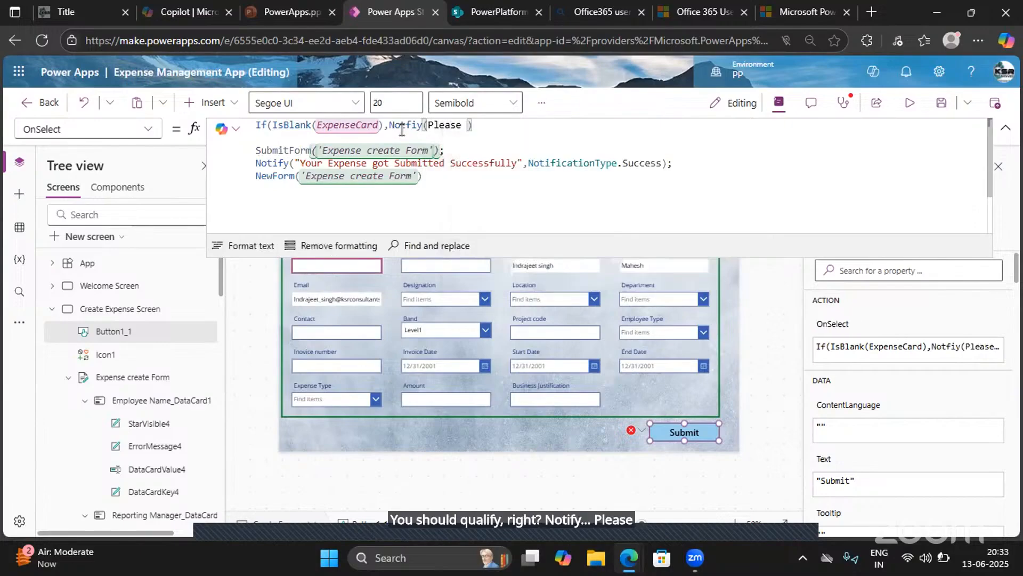
type("add")
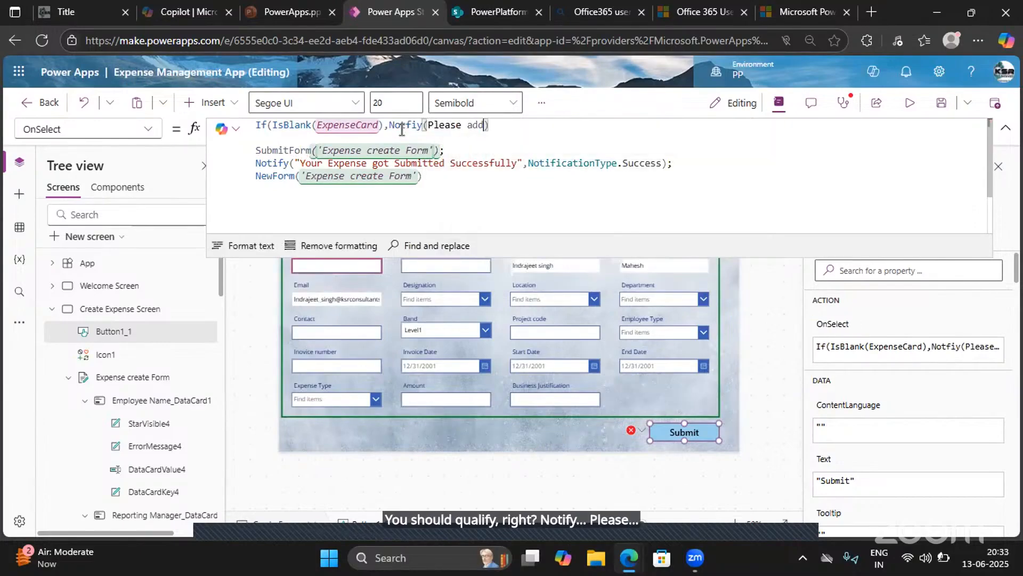
type(" Expense ID")
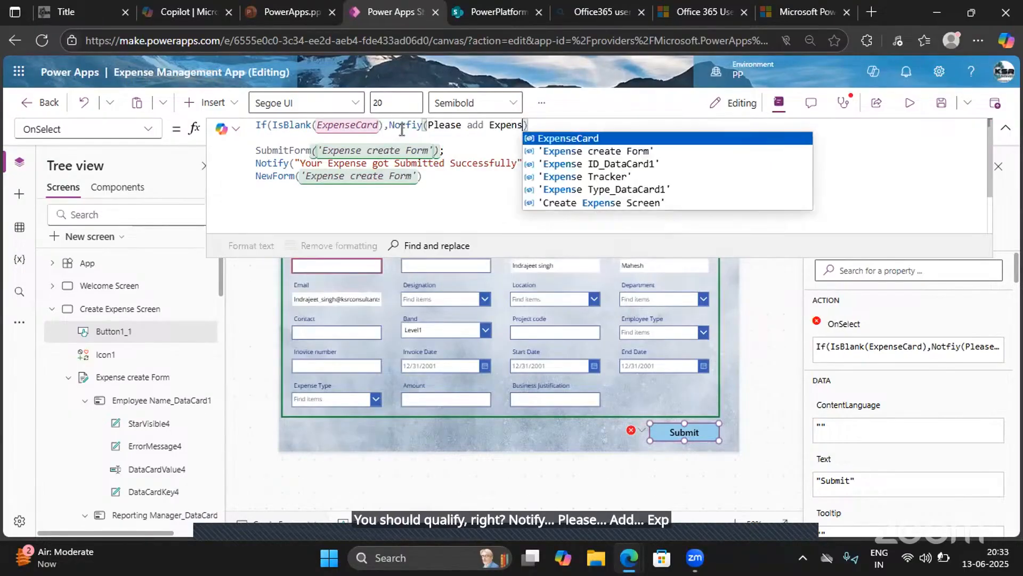
type("\"")
left_click(429, 125)
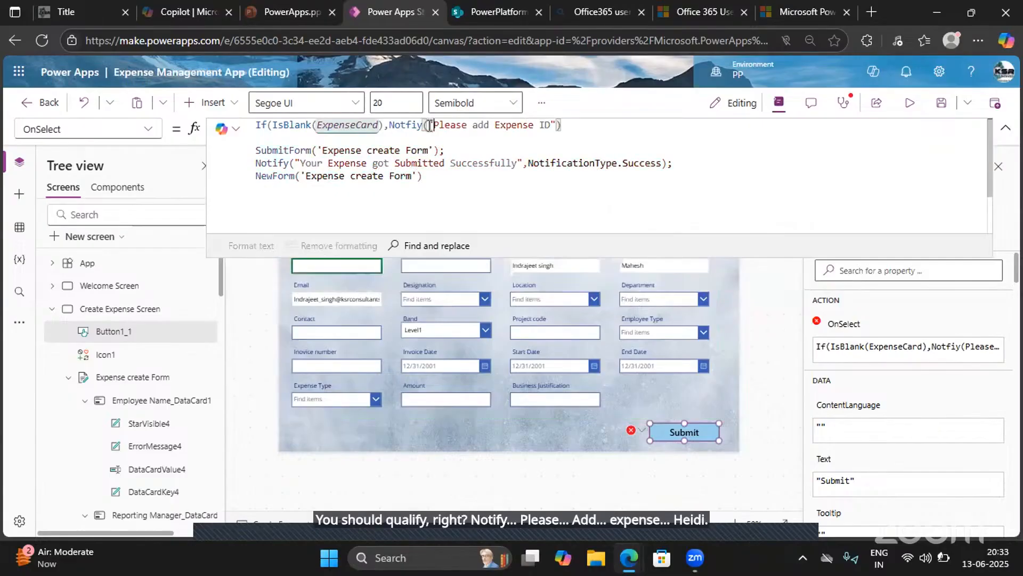
type("\",")
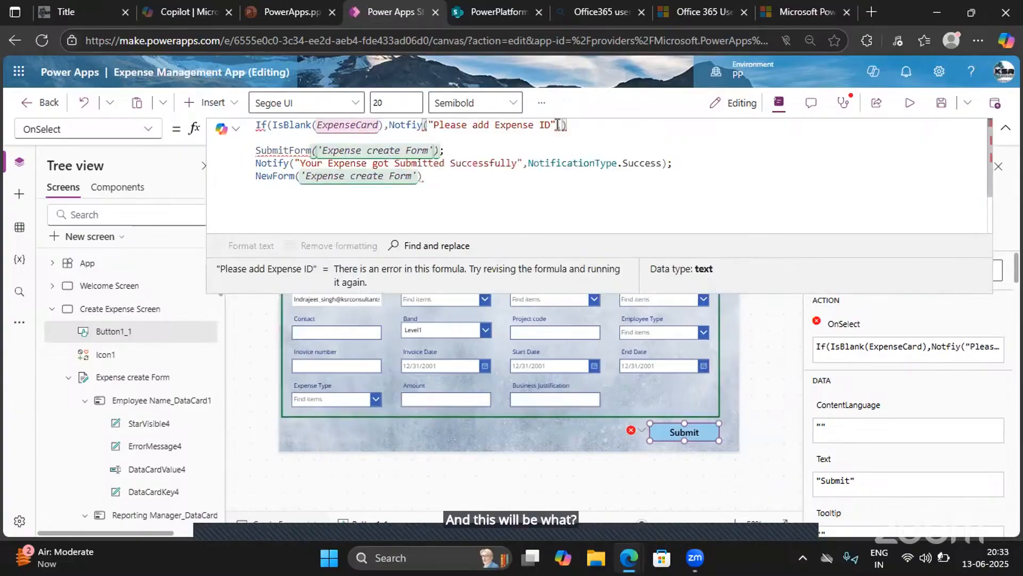
type("Noti")
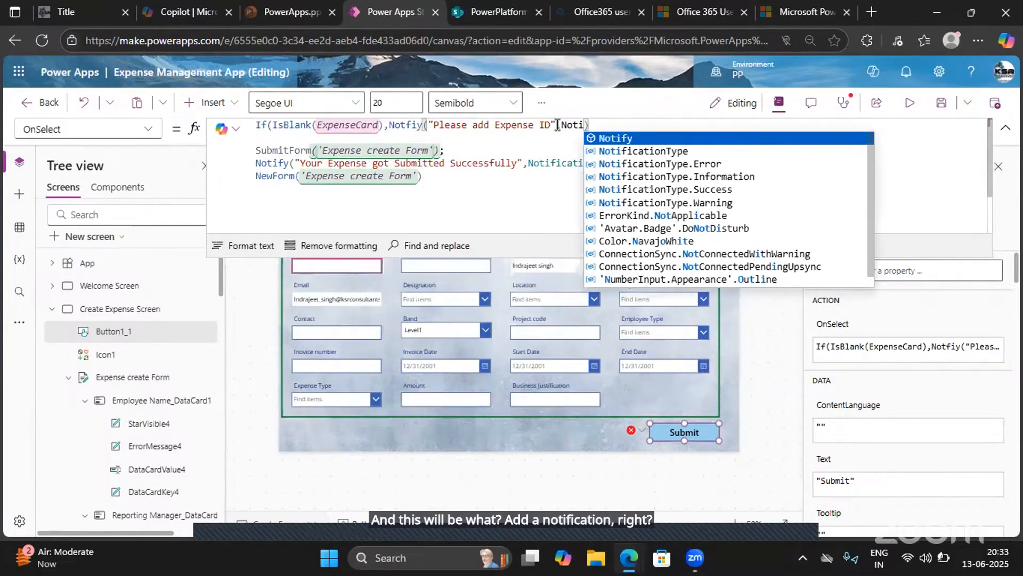
- Set the notification's type to NotificationType.Error and enclose the existing submit, notify and new-form calls as the If function's false result
left_click(678, 164)
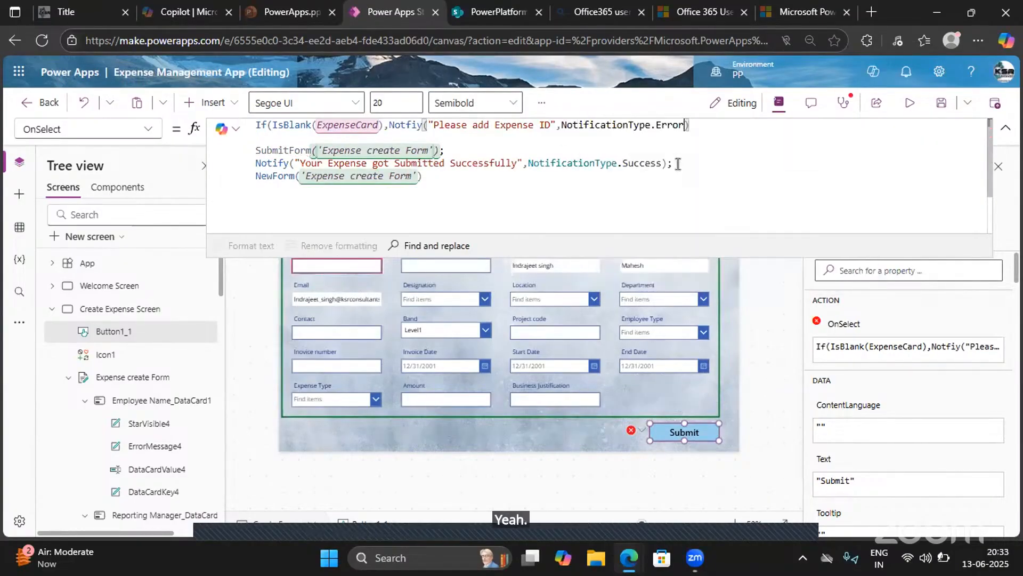
left_click(699, 127)
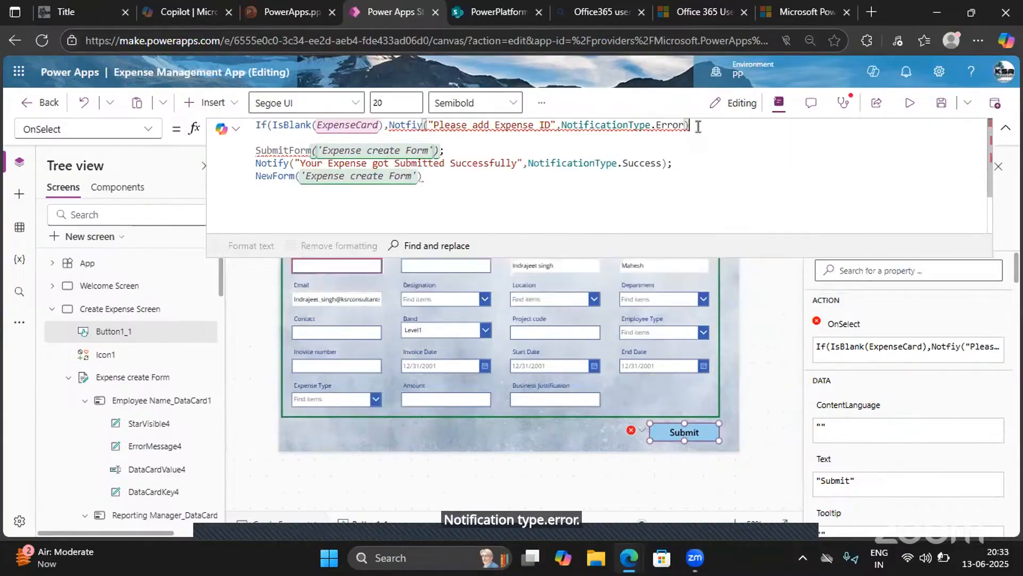
type(",")
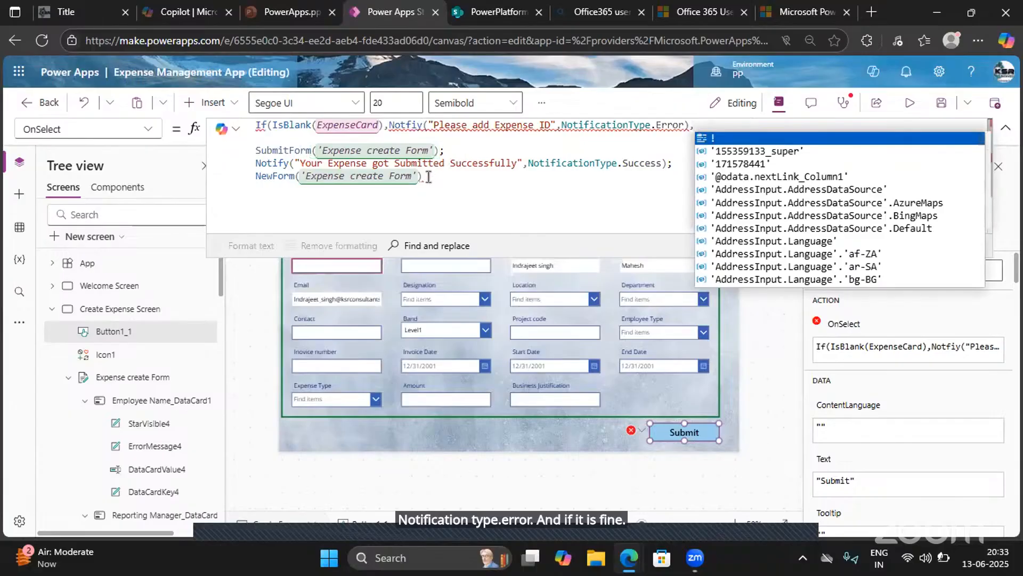
left_click(428, 177)
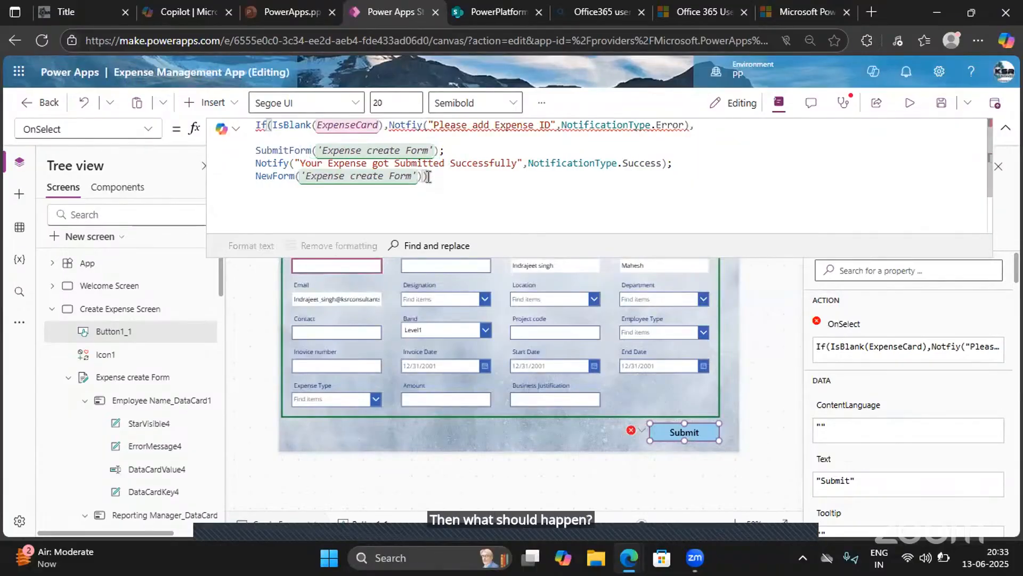
- Correct the misspelled function name before "Please add Expense ID" to Notify, with a single opening parenthesis
double_click(410, 124)
type("Nor")
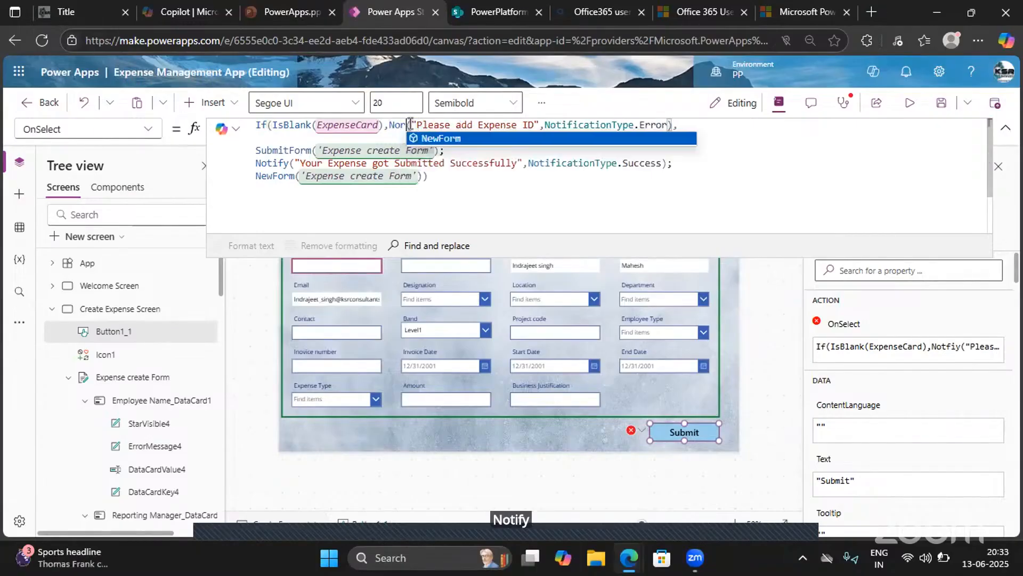
key("BackSpace")
type("ti")
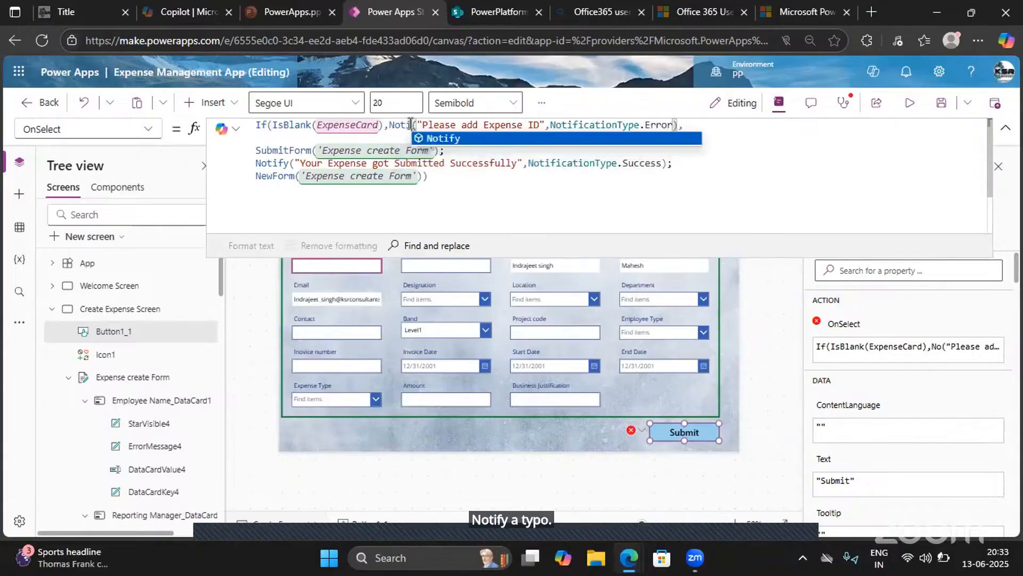
type("fy")
left_click(450, 139)
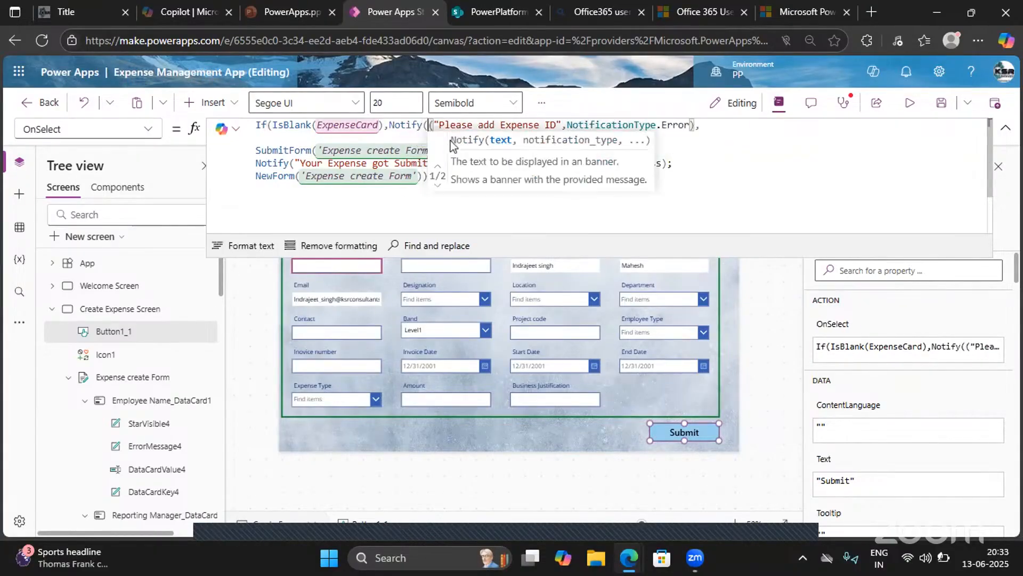
key("BackSpace")
- Auto-format the Submit button's OnSelect formula, review its ending and collapse the formula editor
left_click(362, 184)
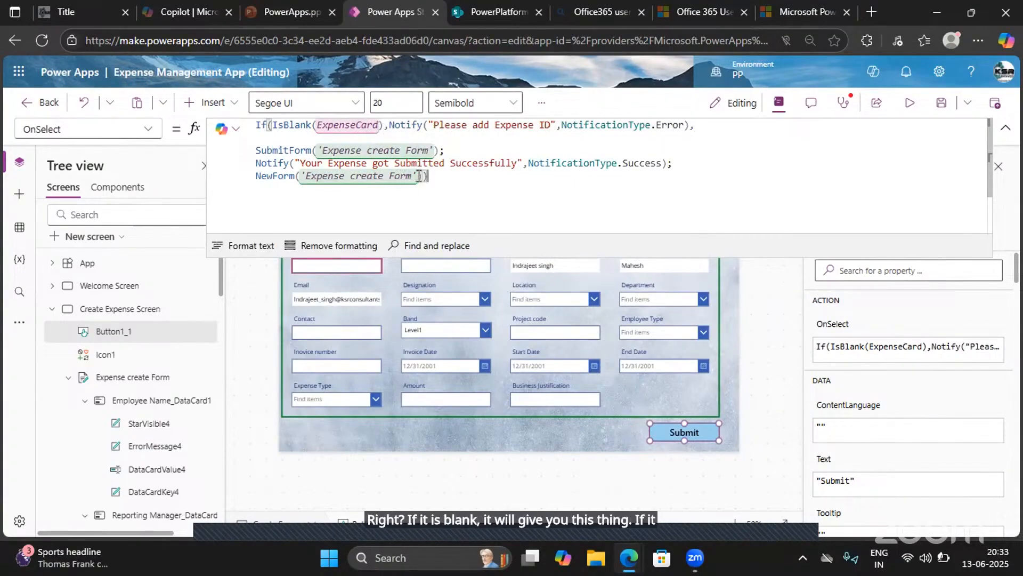
left_click_drag(422, 176, 262, 142)
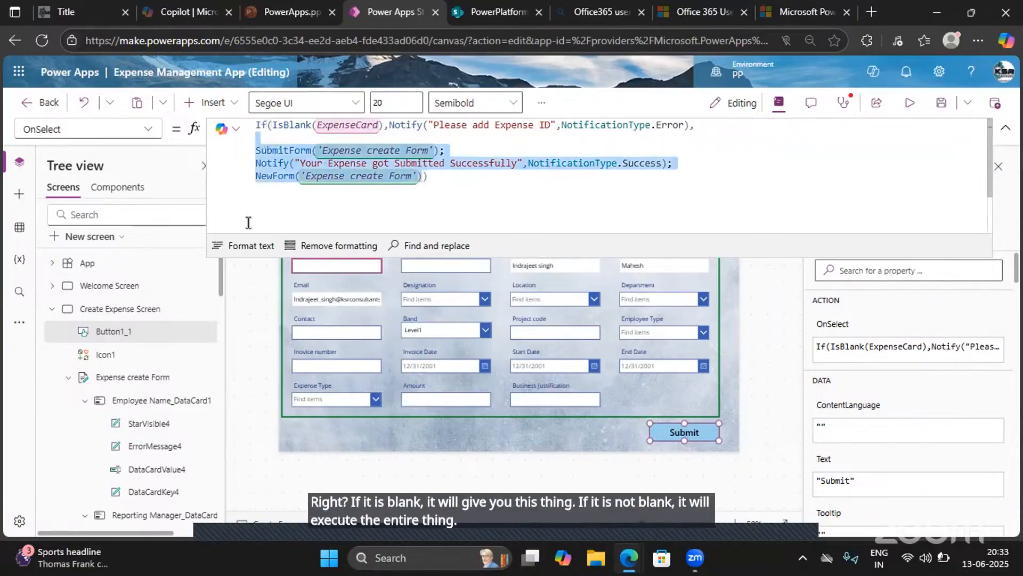
left_click(240, 248)
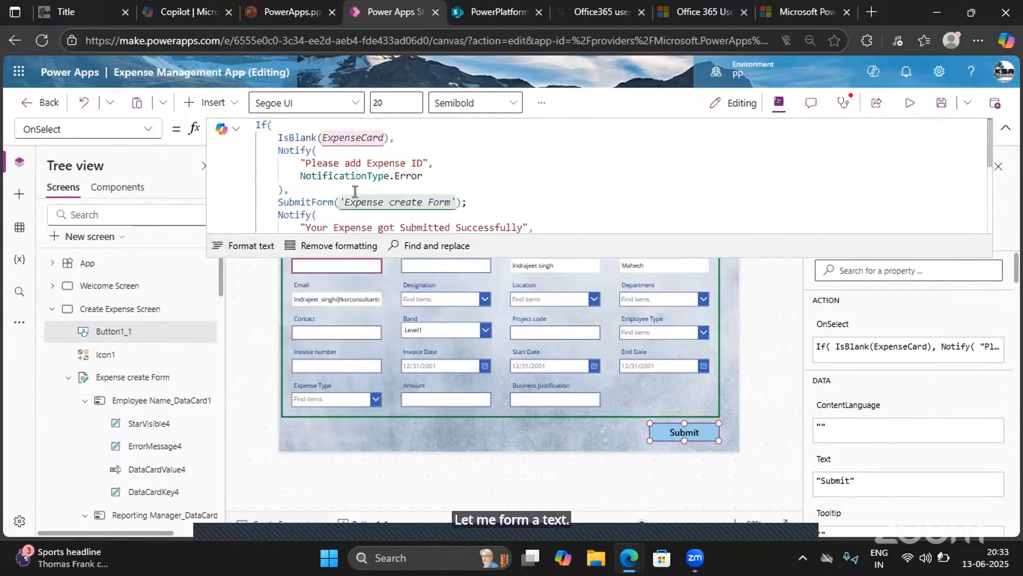
scroll(355, 191, "down", 5)
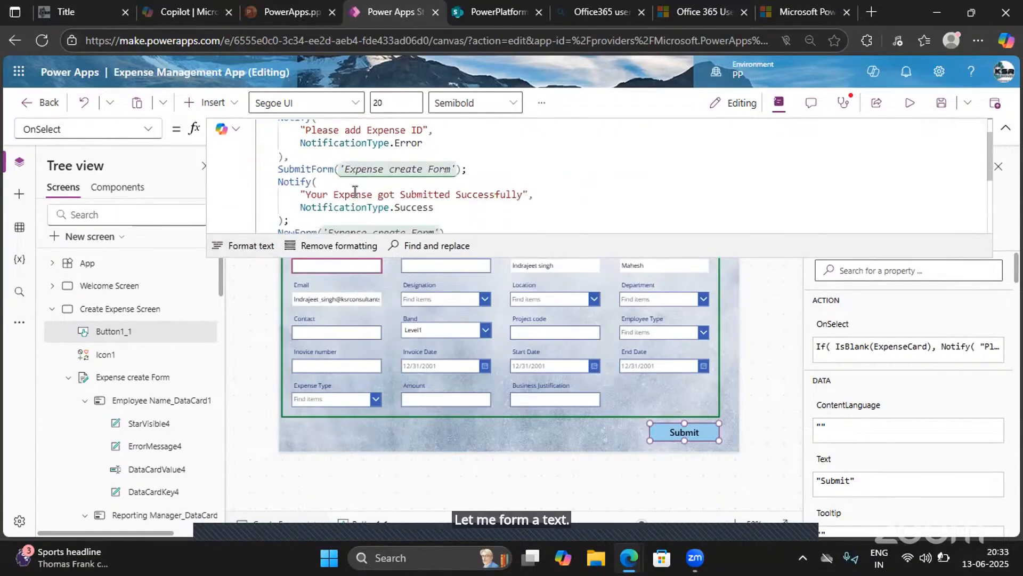
left_click(1005, 132)
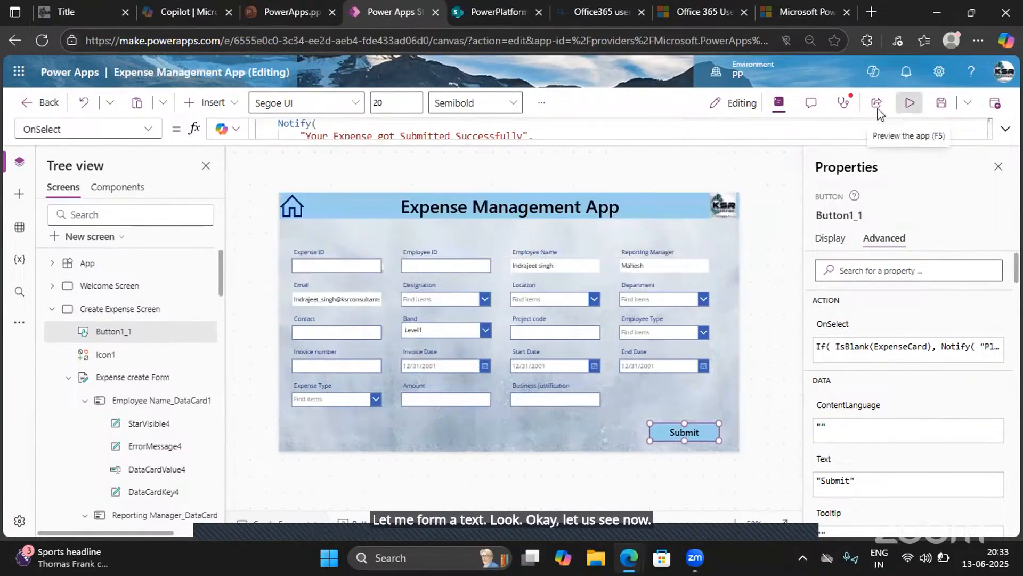
- Preview the app and submit the expense form with the Expense ID left empty
left_click(910, 103)
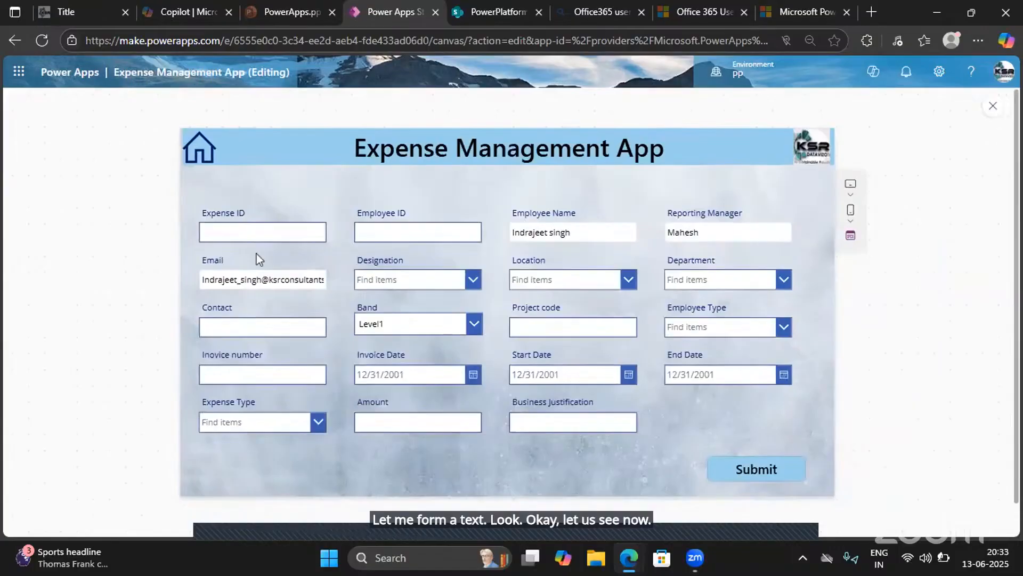
left_click(749, 469)
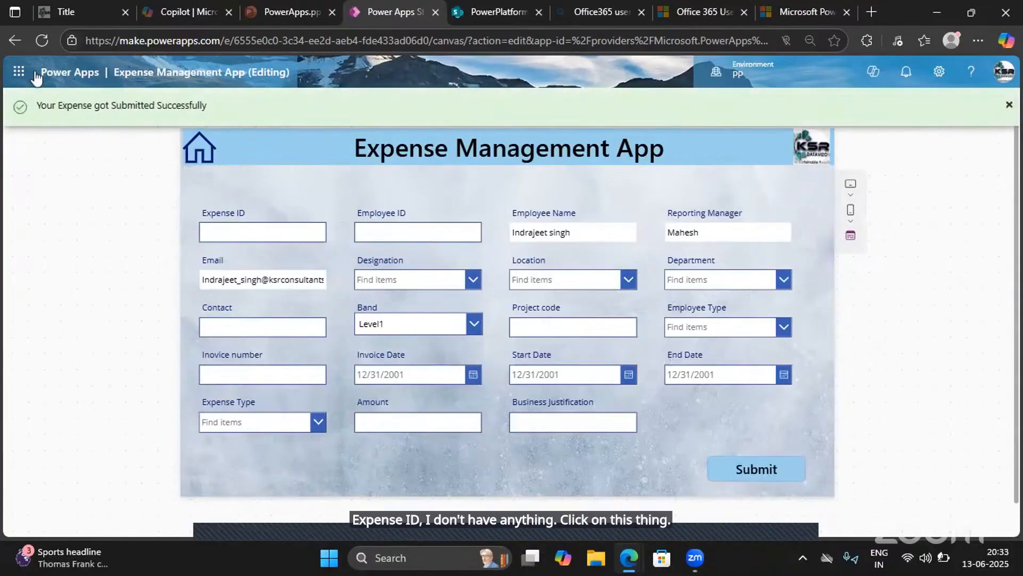
- Leave the preview and evaluate the IsBlank(ExpenseCard) condition in the Submit button's OnSelect formula
left_click(1009, 106)
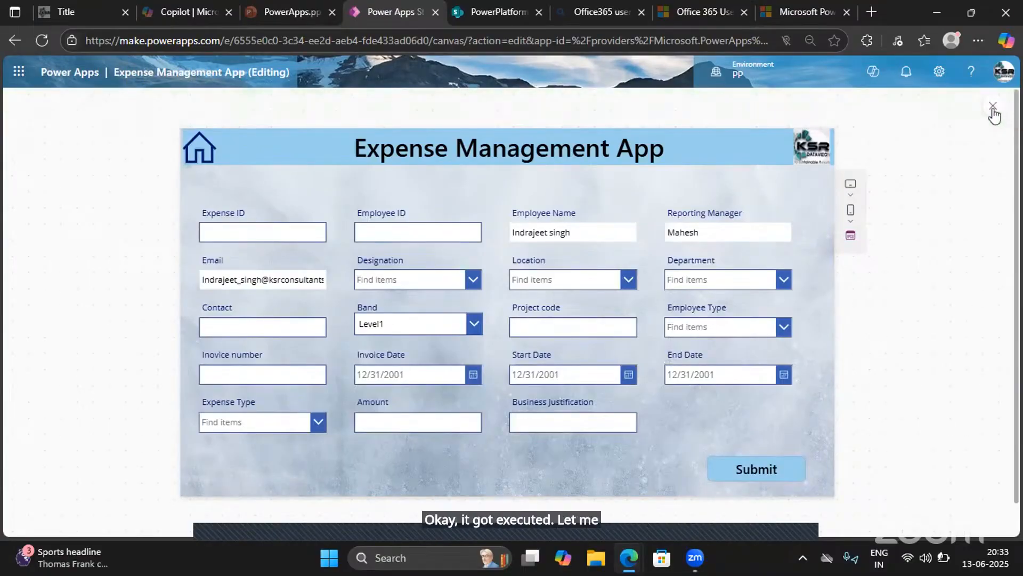
left_click(993, 107)
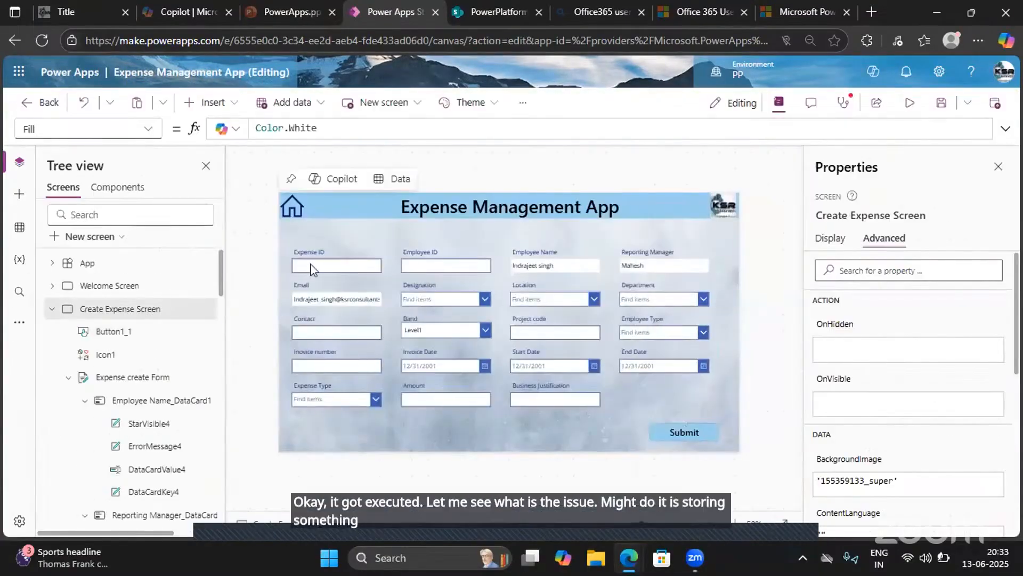
left_click(311, 266)
left_click(310, 266)
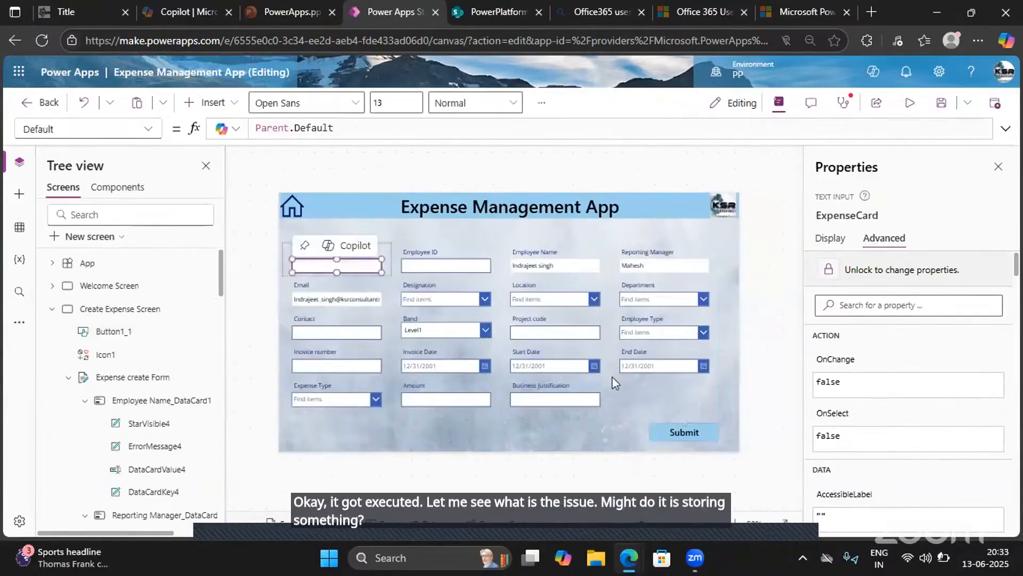
left_click(693, 435)
left_click(1005, 128)
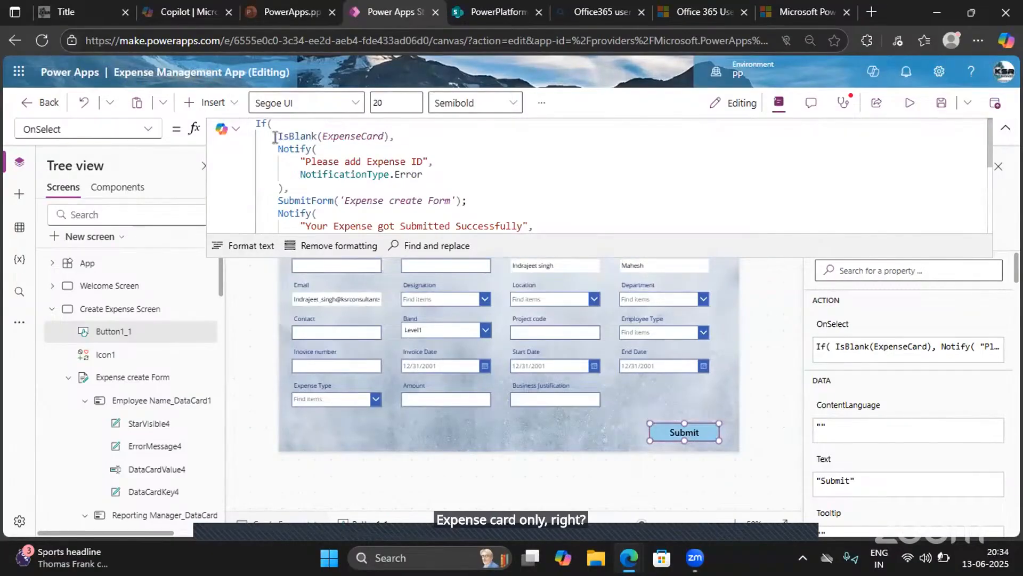
left_click_drag(275, 138, 384, 137)
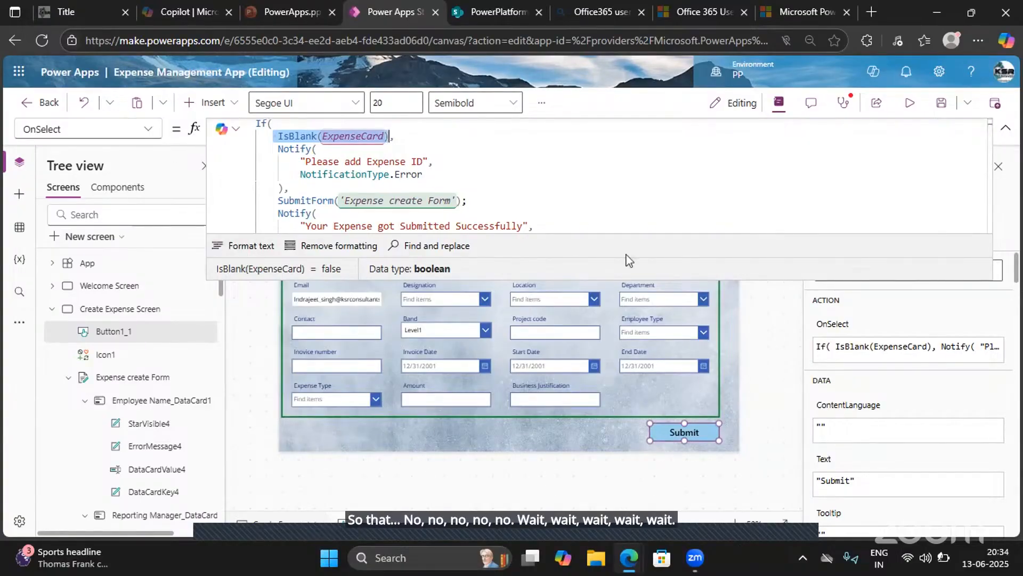
left_click(1006, 127)
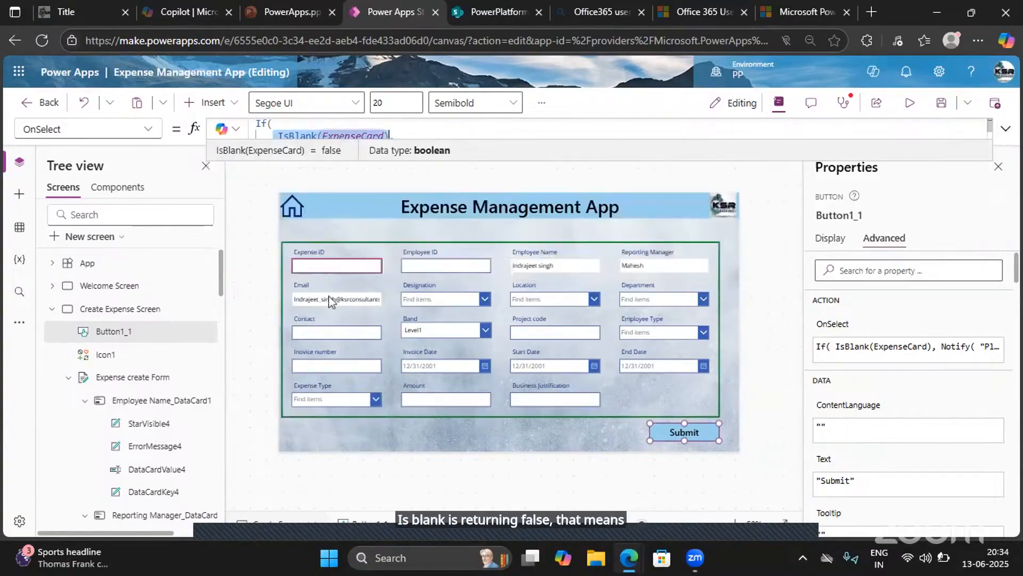
left_click(143, 132)
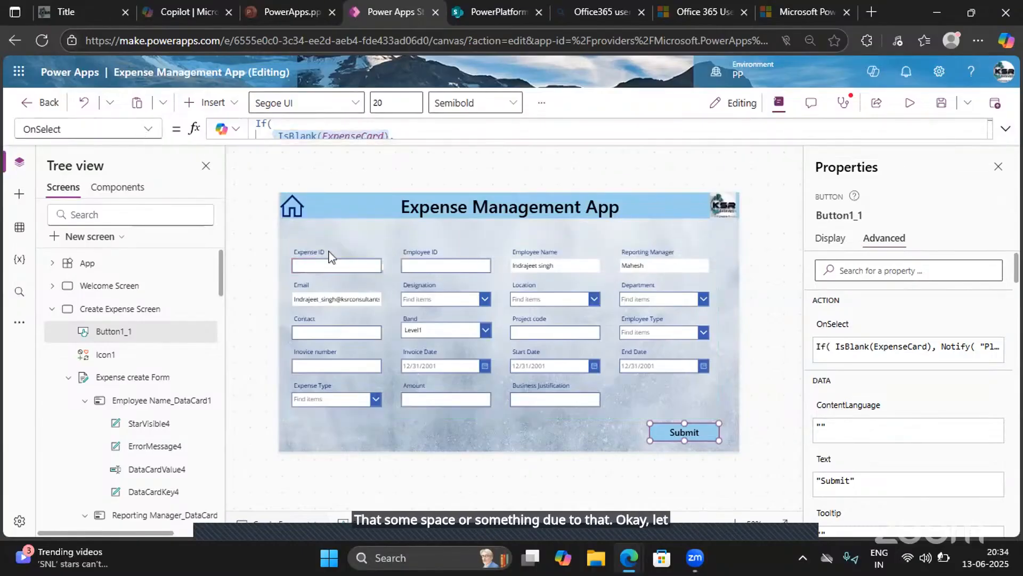
- Unlock the Expense ID text input's properties and set its Default formula to Blank()
left_click(344, 269)
left_click(343, 265)
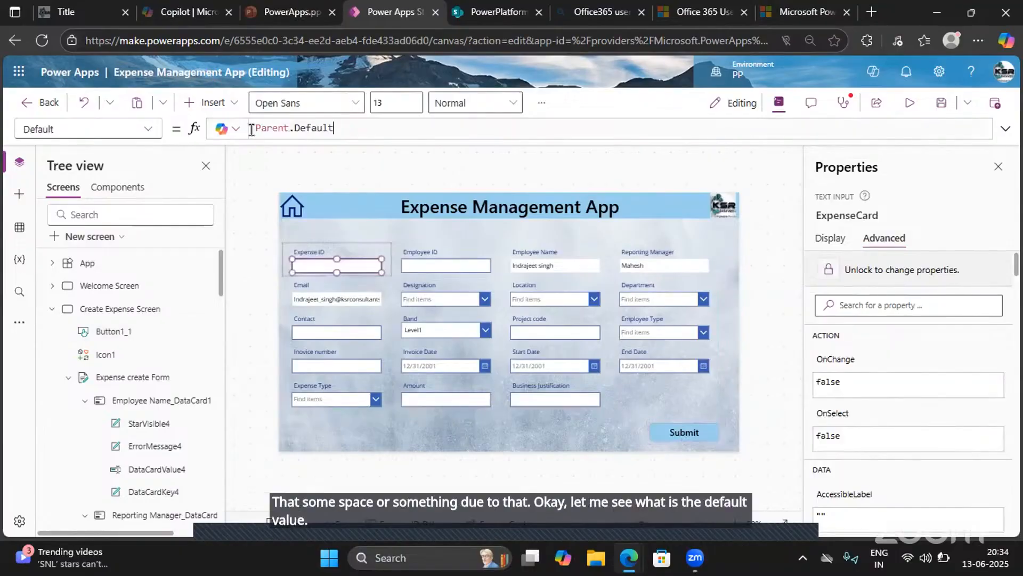
left_click_drag(252, 130, 246, 129)
key("BackSpace")
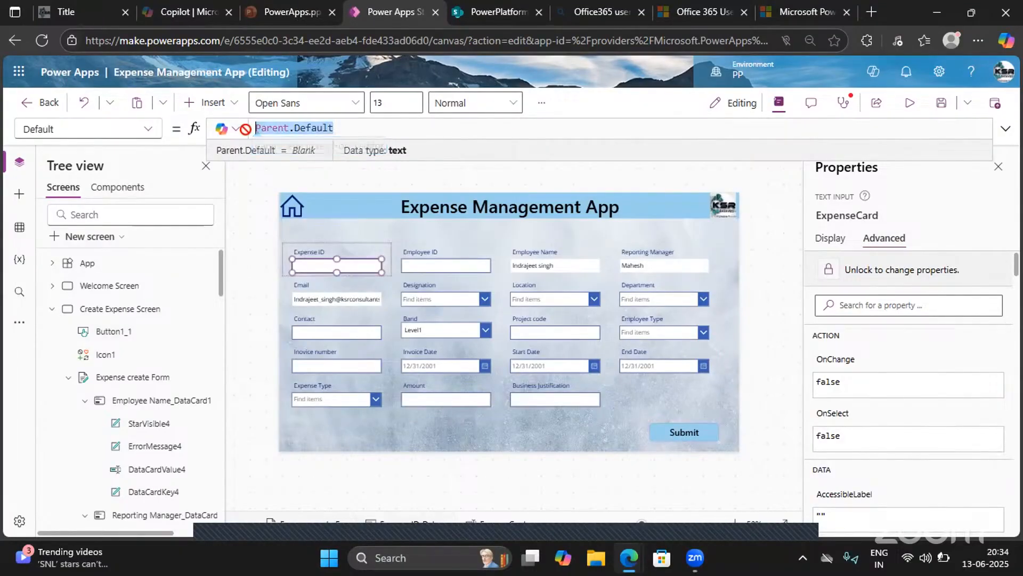
key("BackSpace")
left_click(863, 275)
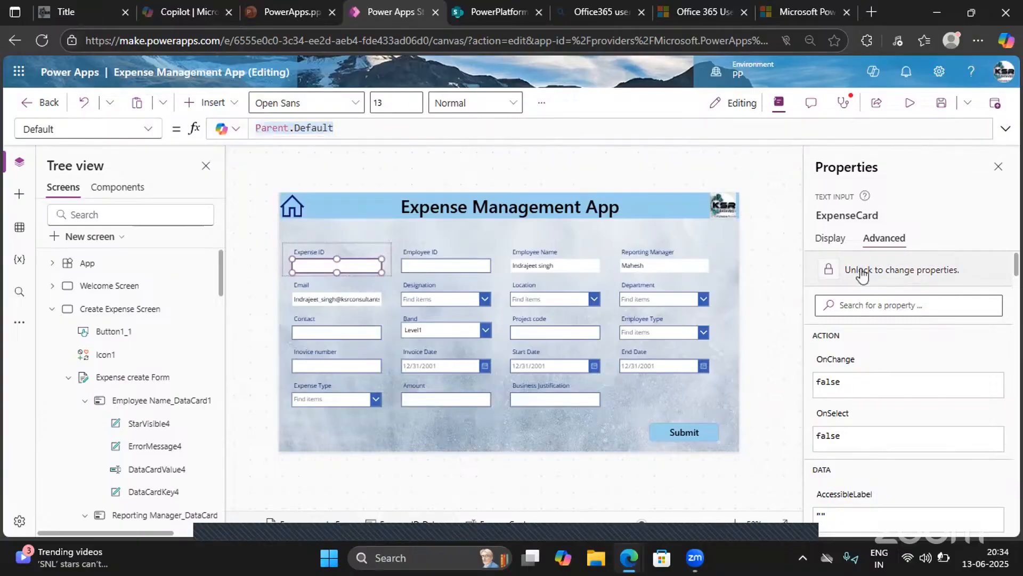
double_click(354, 127)
key("ctrl+a")
key("BackSpace")
type("blank")
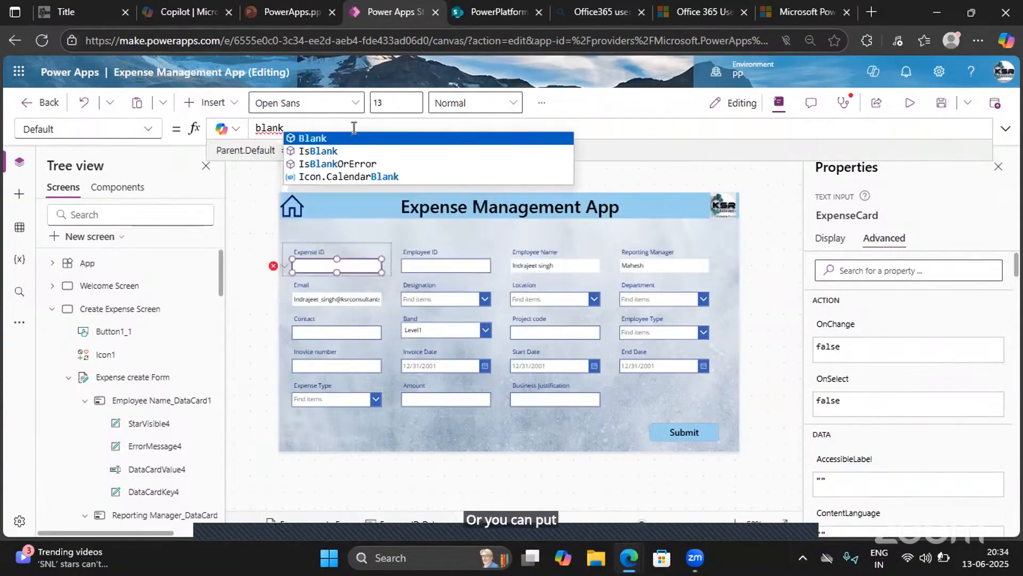
key("Tab")
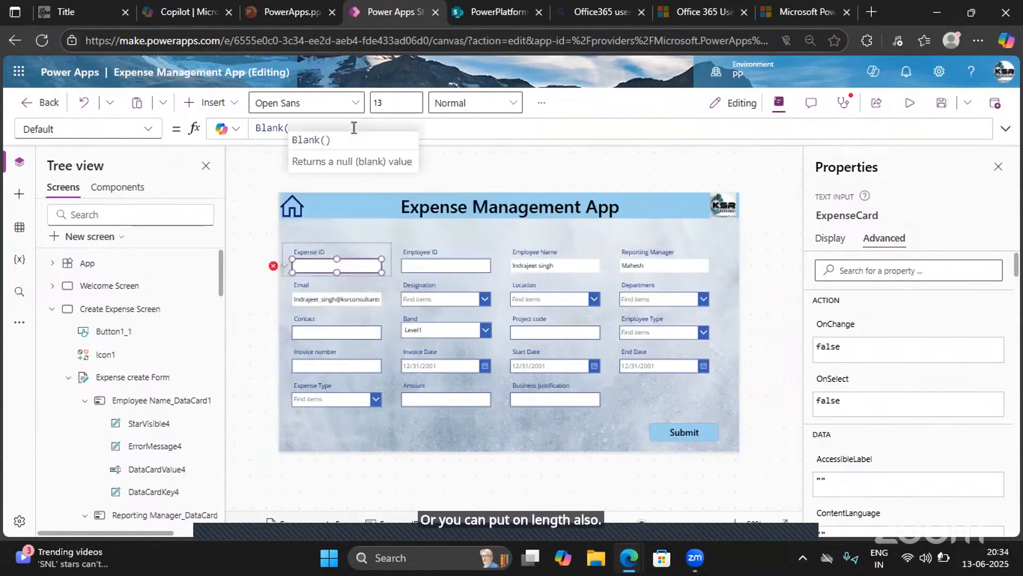
type(")")
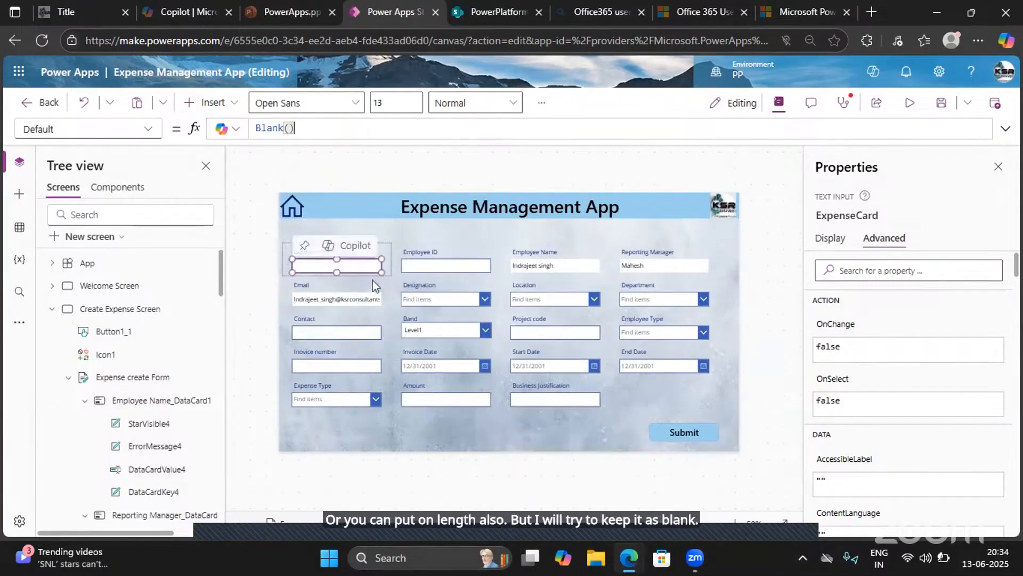
- Change the IsBlank argument in the Submit button's OnSelect formula to ExpenseCard.Text and evaluate the condition
left_click(684, 432)
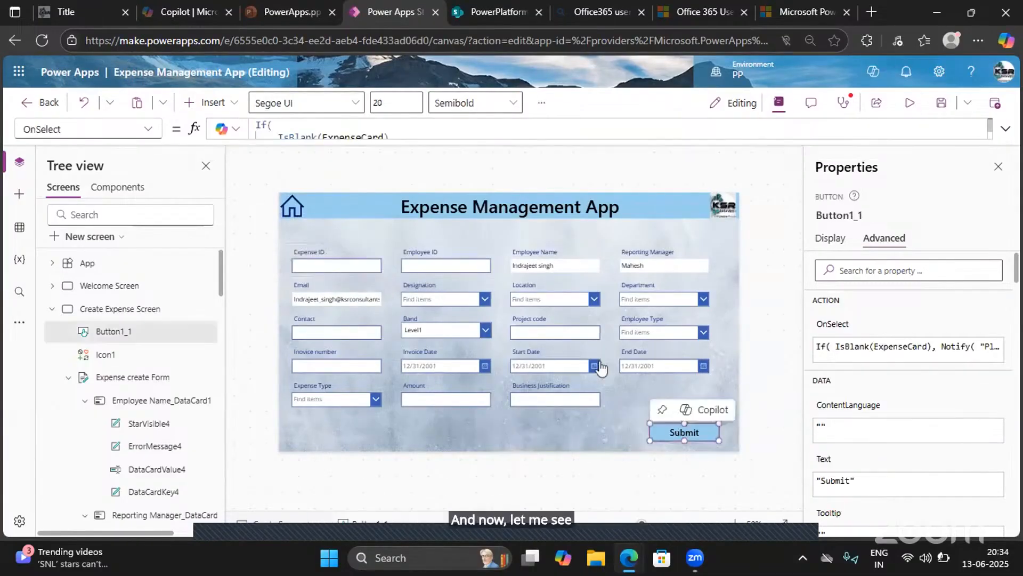
left_click(1008, 125)
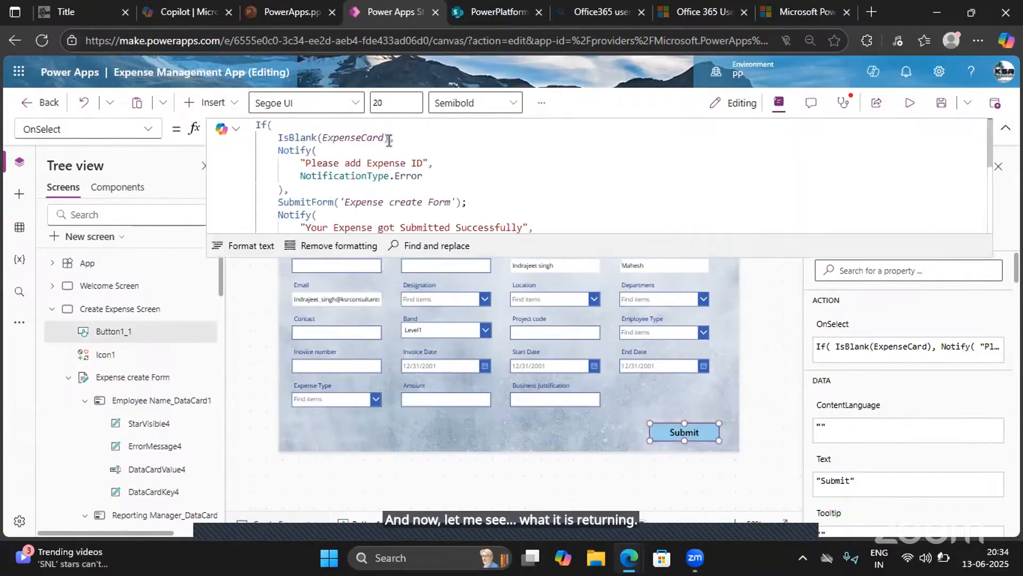
left_click_drag(387, 137, 275, 137)
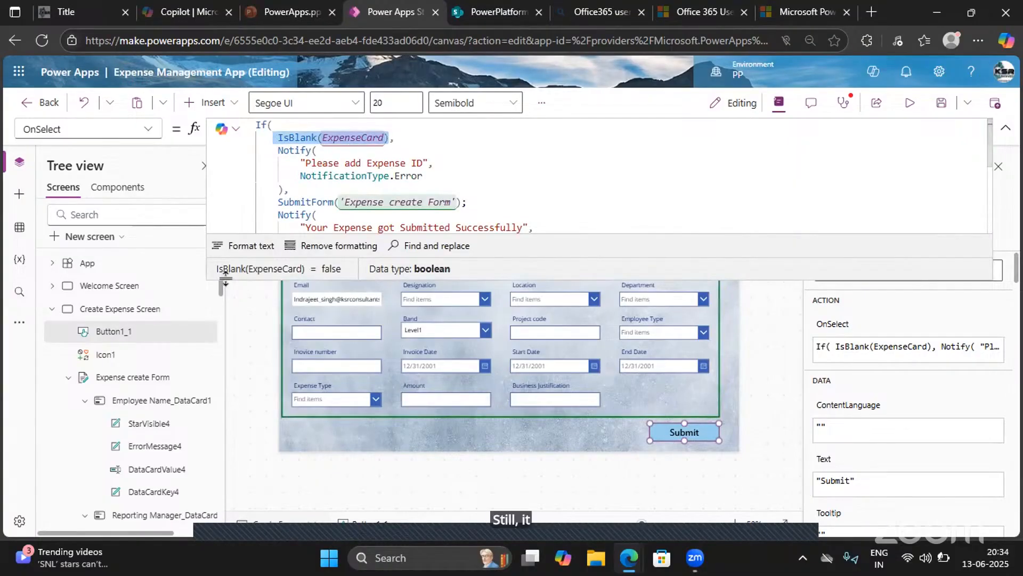
left_click(288, 140)
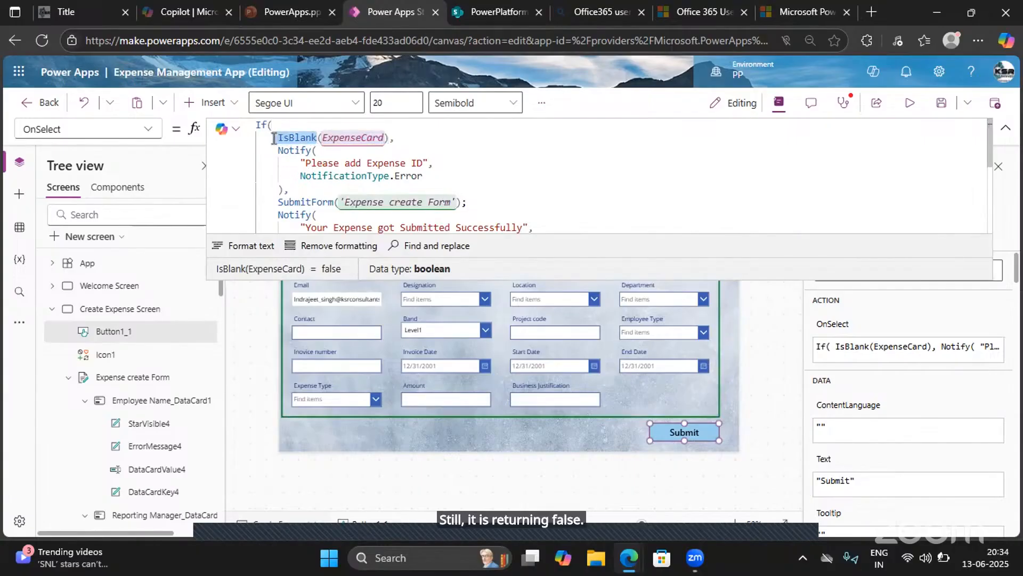
left_click(385, 137)
type(".")
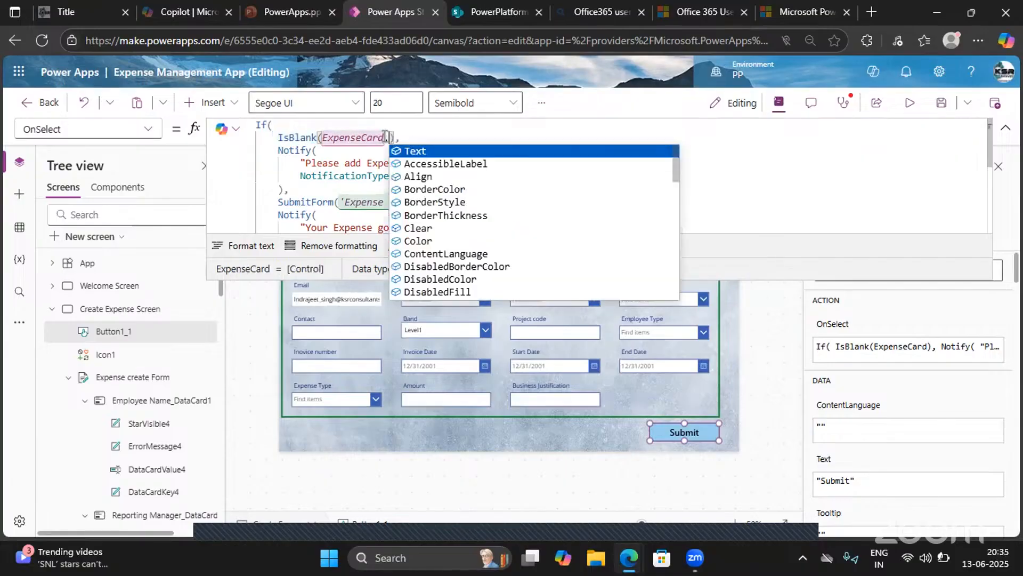
key("Tab")
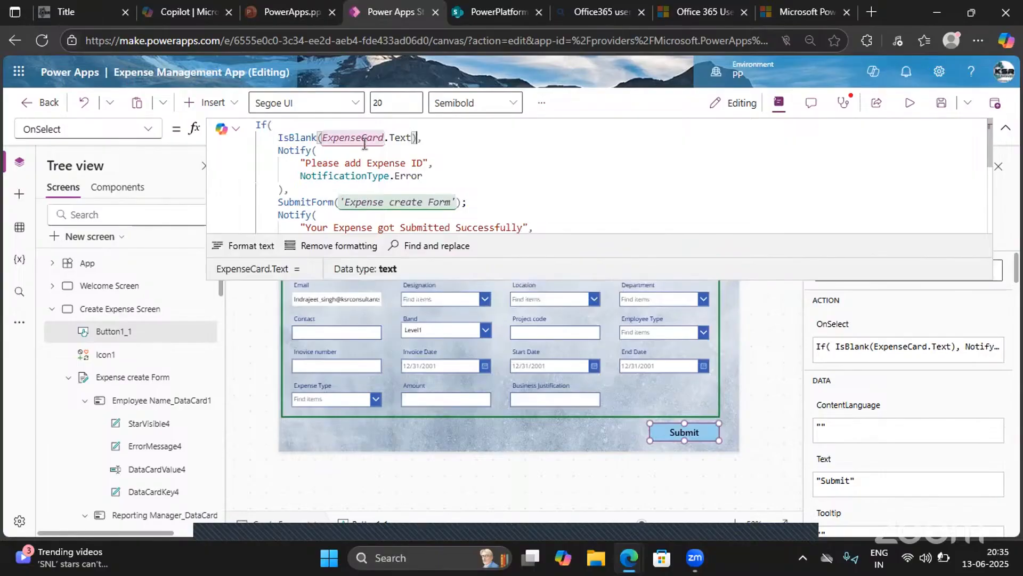
left_click_drag(417, 138, 288, 100)
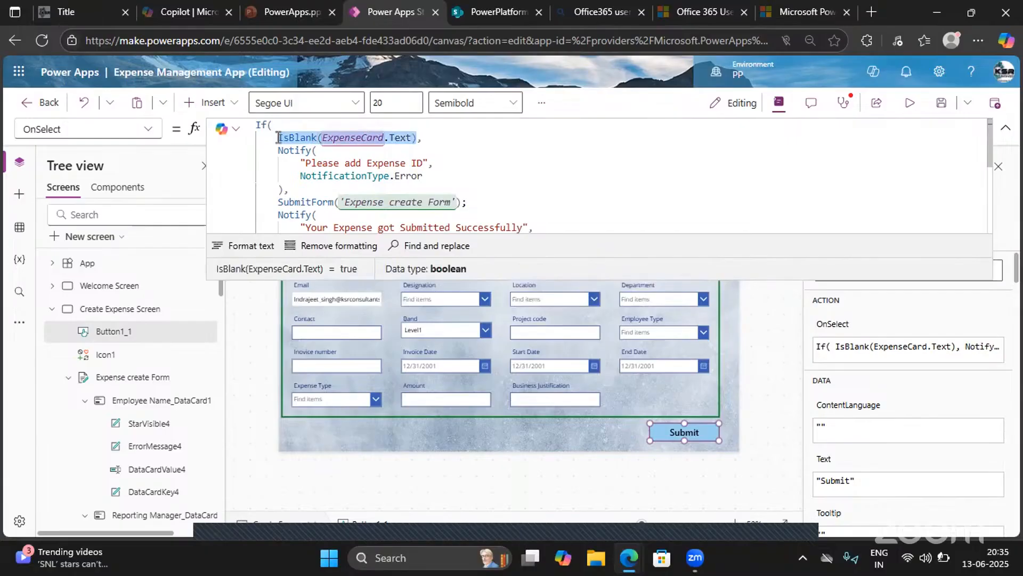
- Test the revised check by submitting the form in preview with an empty Expense ID, and return to editing
left_click(910, 104)
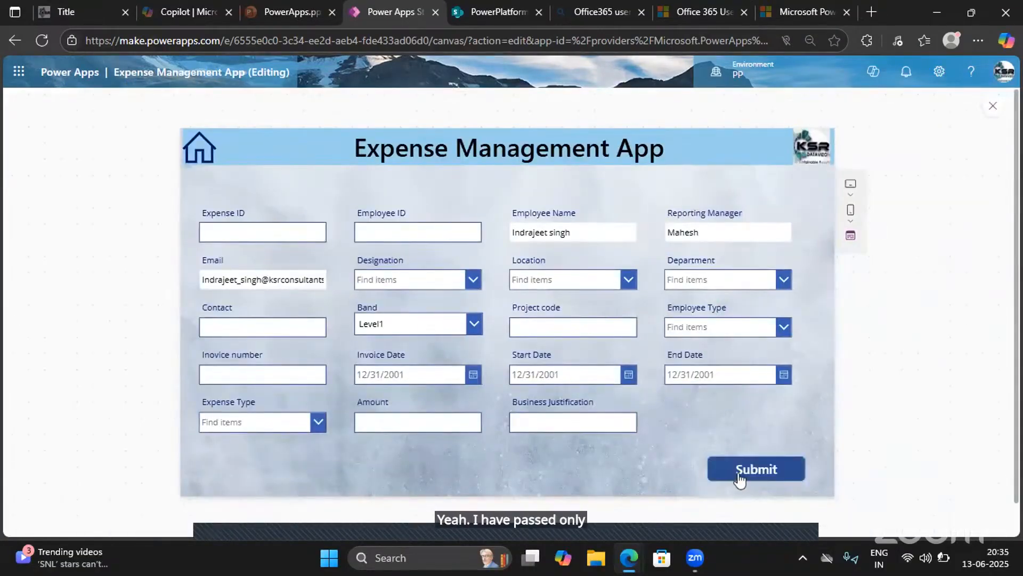
left_click(723, 482)
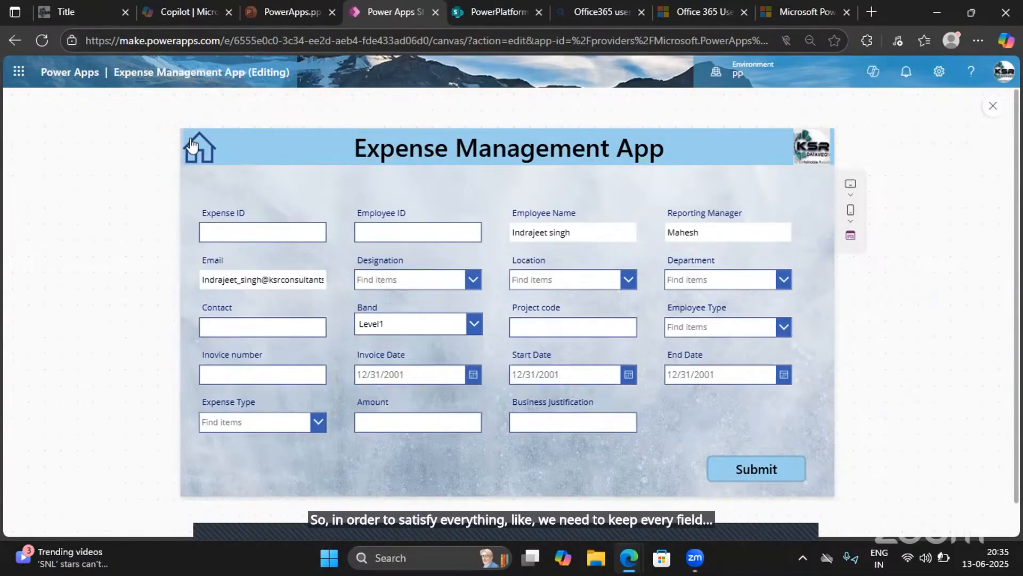
left_click(994, 106)
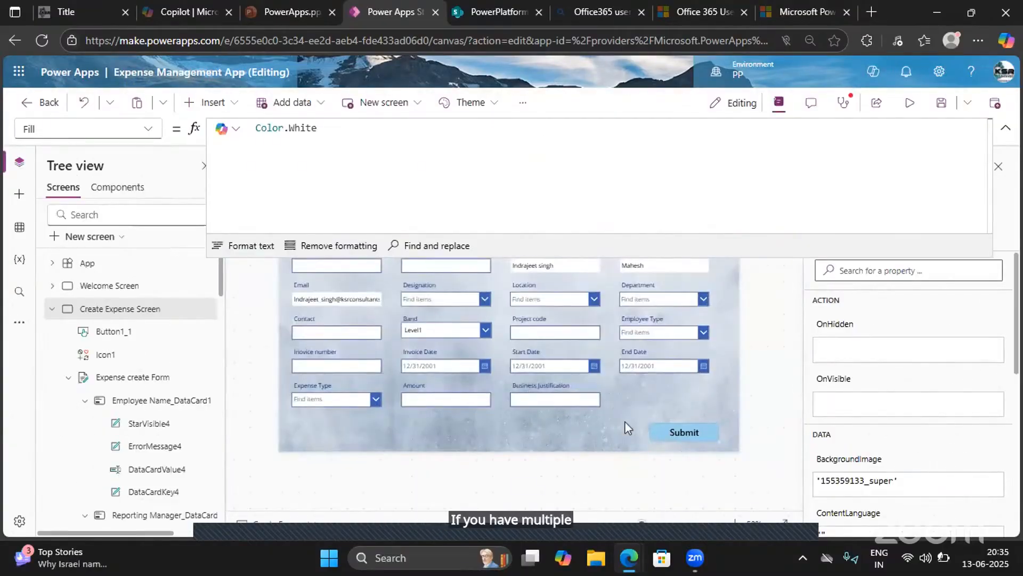
left_click(673, 429)
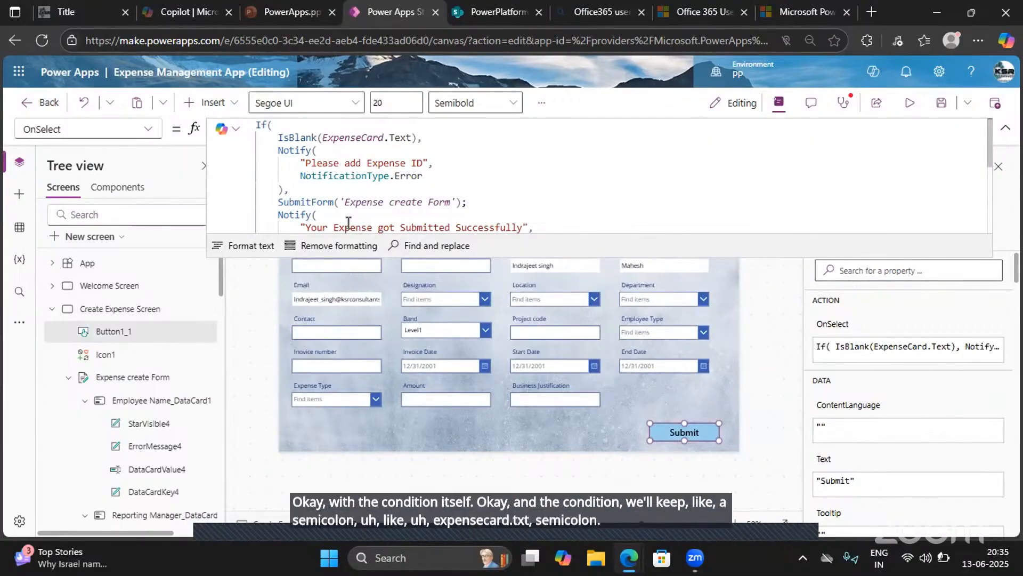
left_click(419, 139)
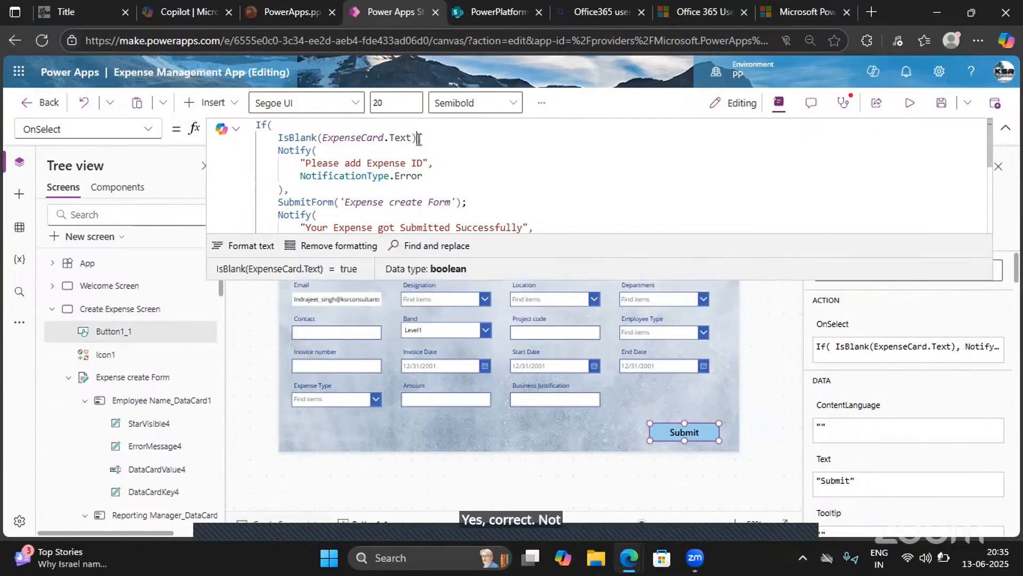
type("&&")
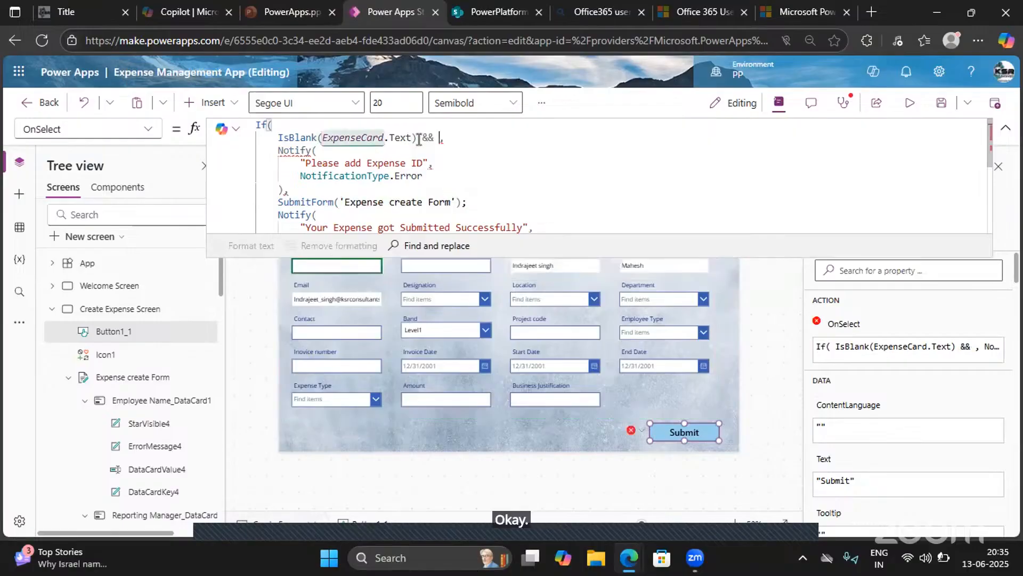
key("BackSpace")
key("BackSpace")
key("BackSpace")
key("BackSpace")
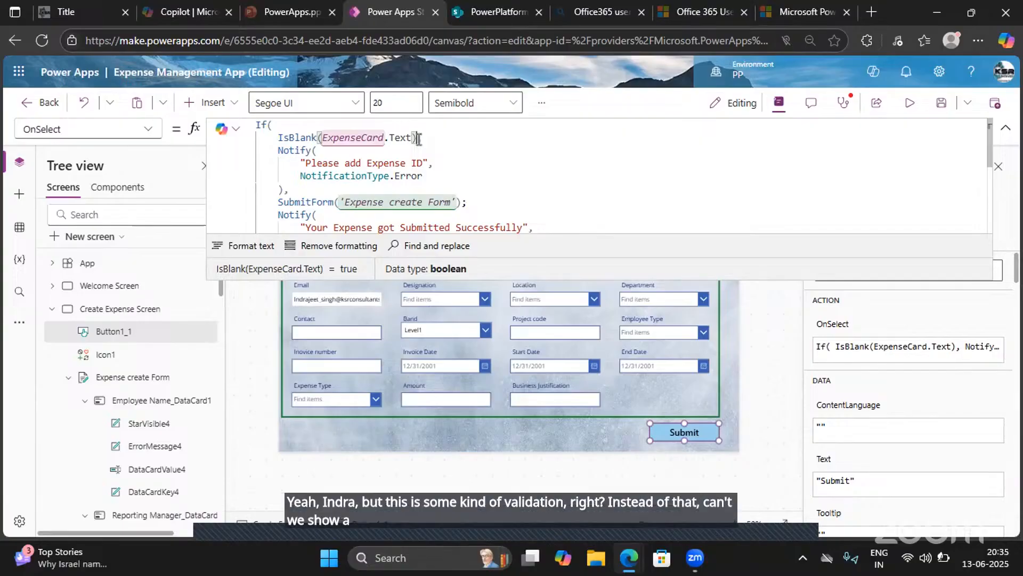
left_click(1005, 128)
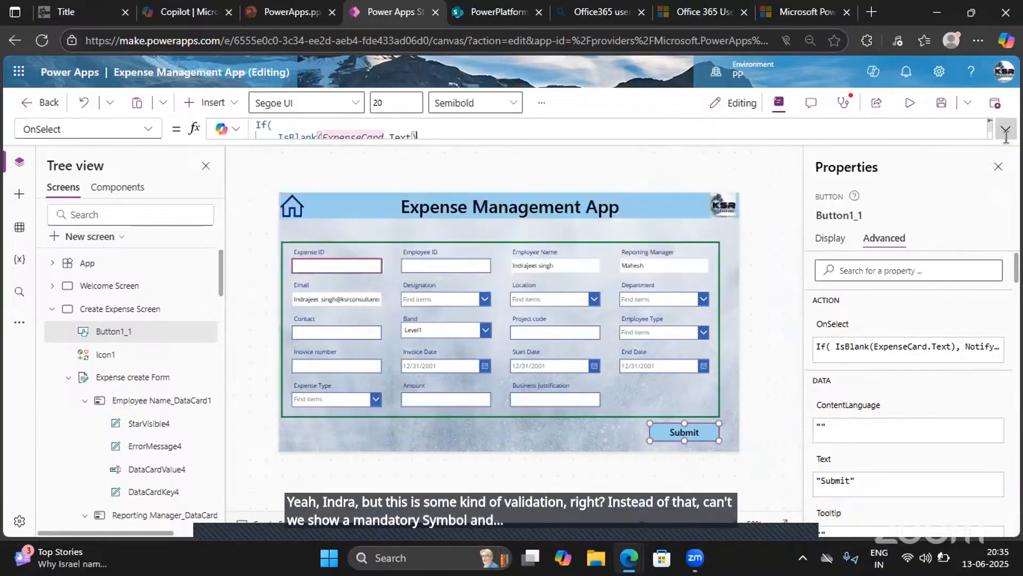
- Browse the insertable icons for an asterisk or star that can serve as a mandatory symbol
left_click(206, 102)
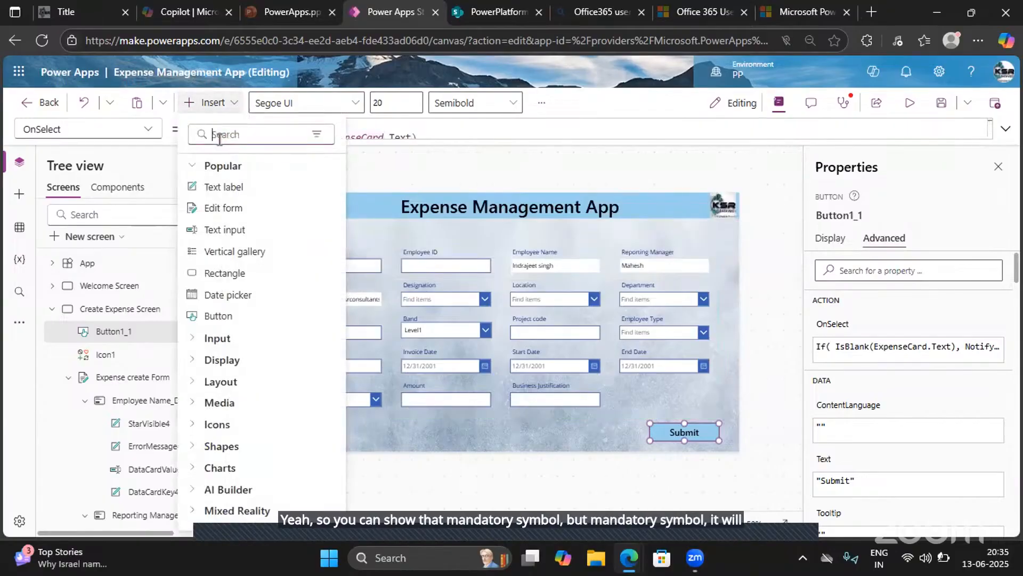
type("icon")
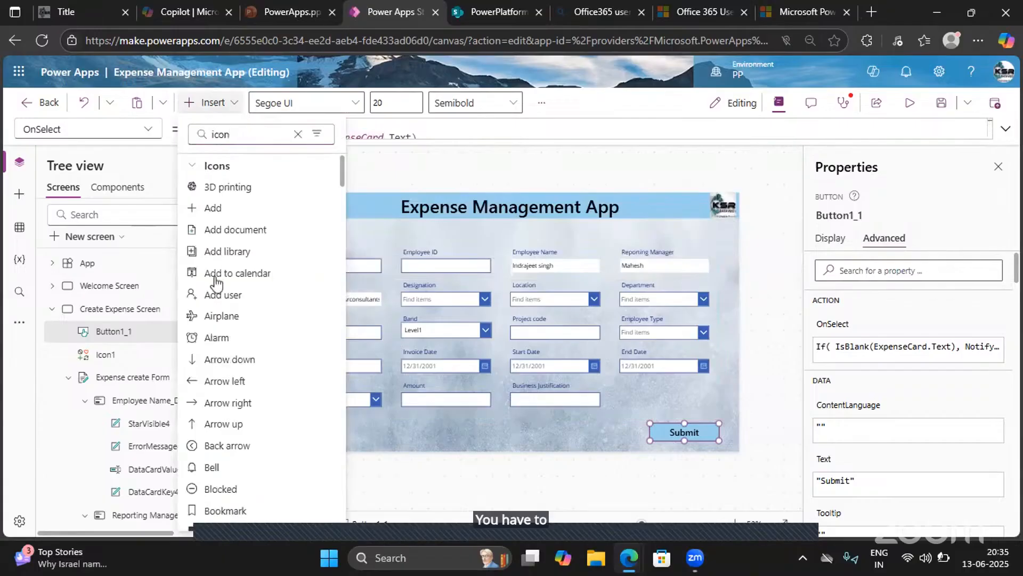
scroll(240, 413, "down", 8)
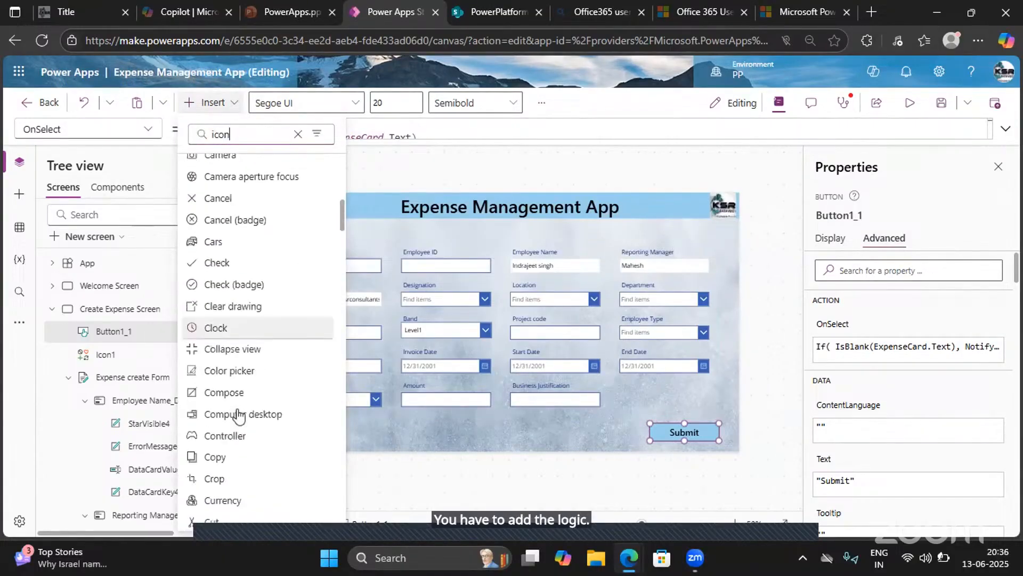
scroll(239, 414, "down", 15)
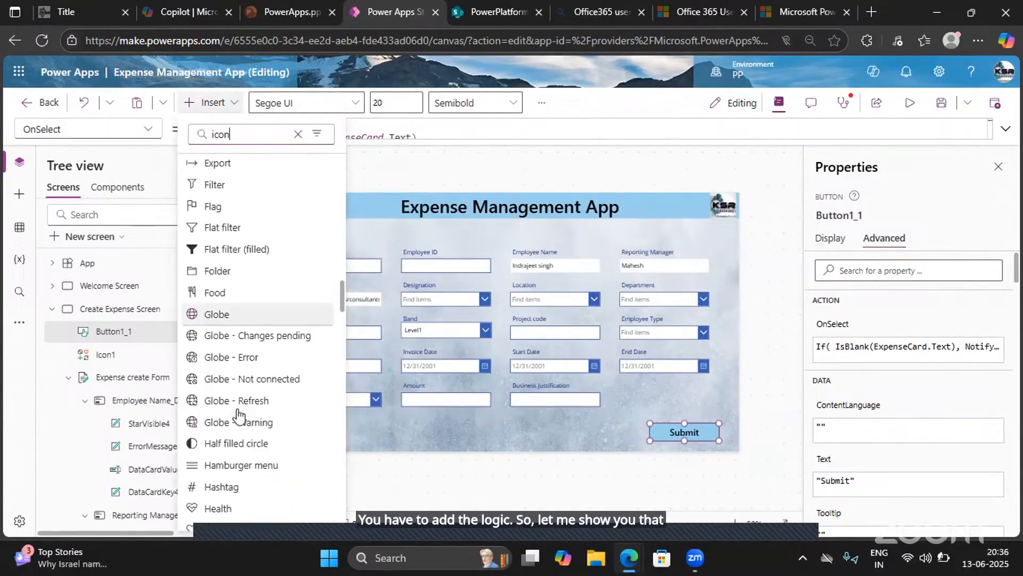
scroll(238, 415, "down", 15)
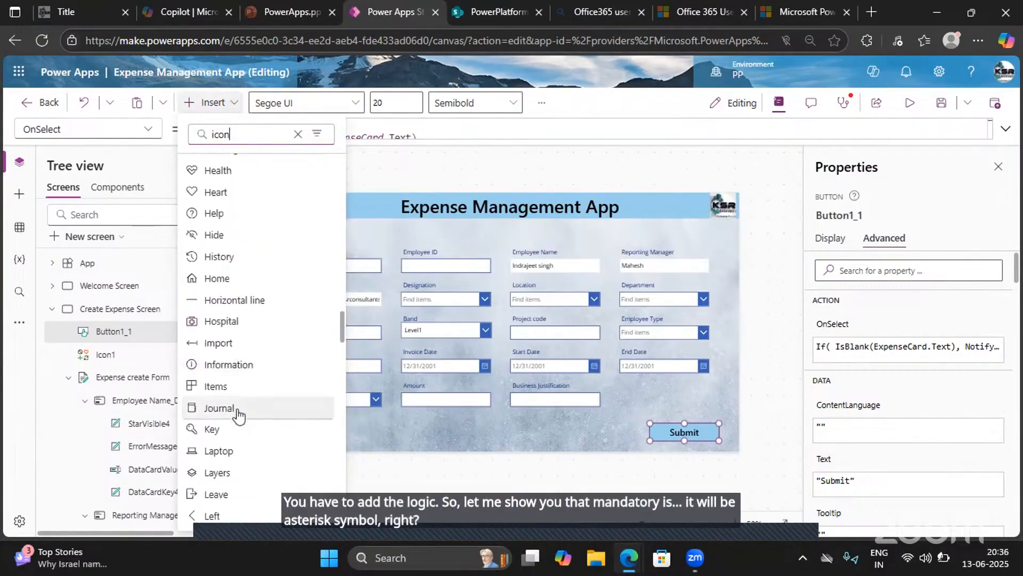
scroll(238, 414, "down", 14)
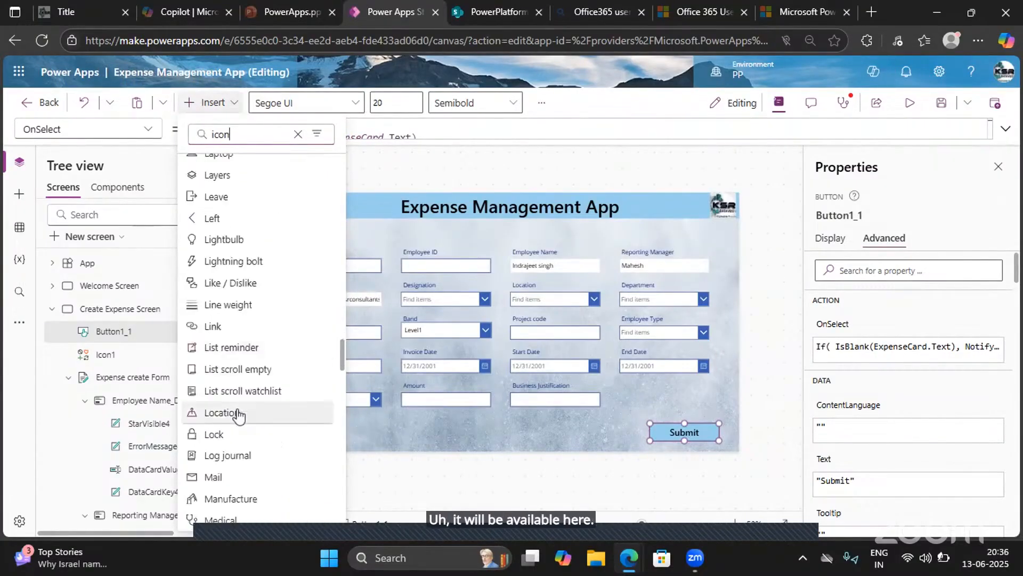
scroll(238, 415, "down", 8)
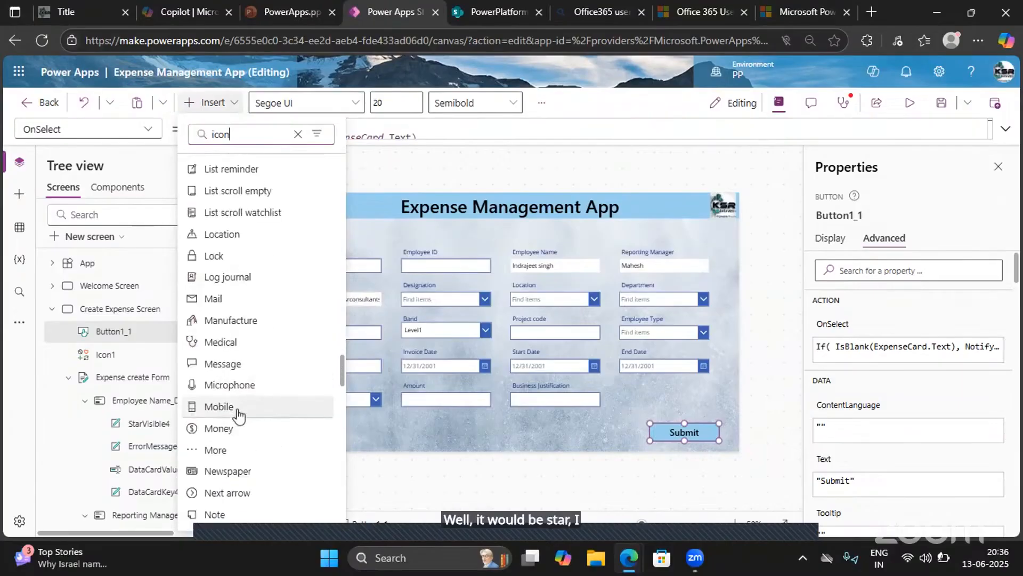
scroll(238, 415, "down", 8)
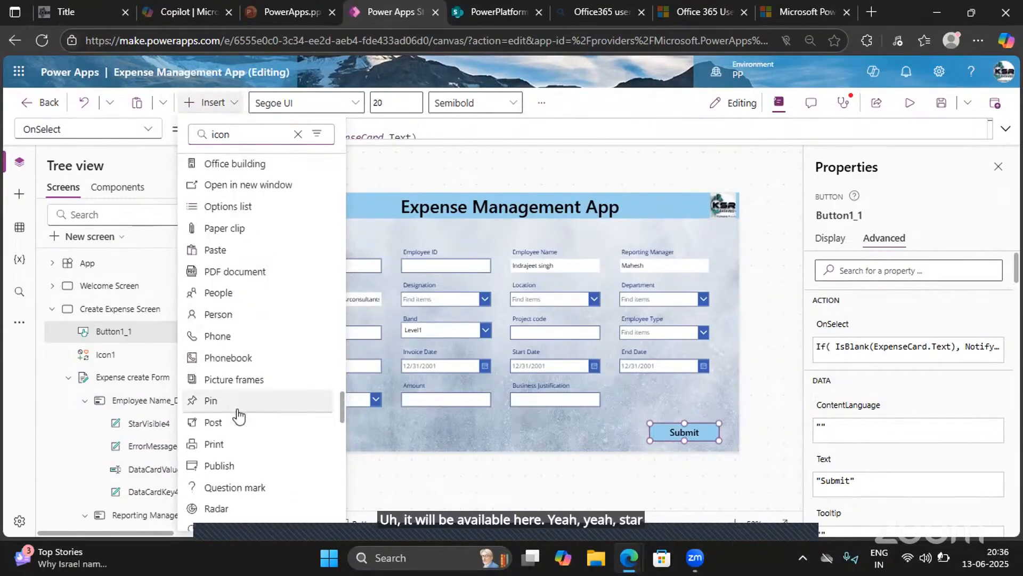
scroll(238, 415, "down", 5)
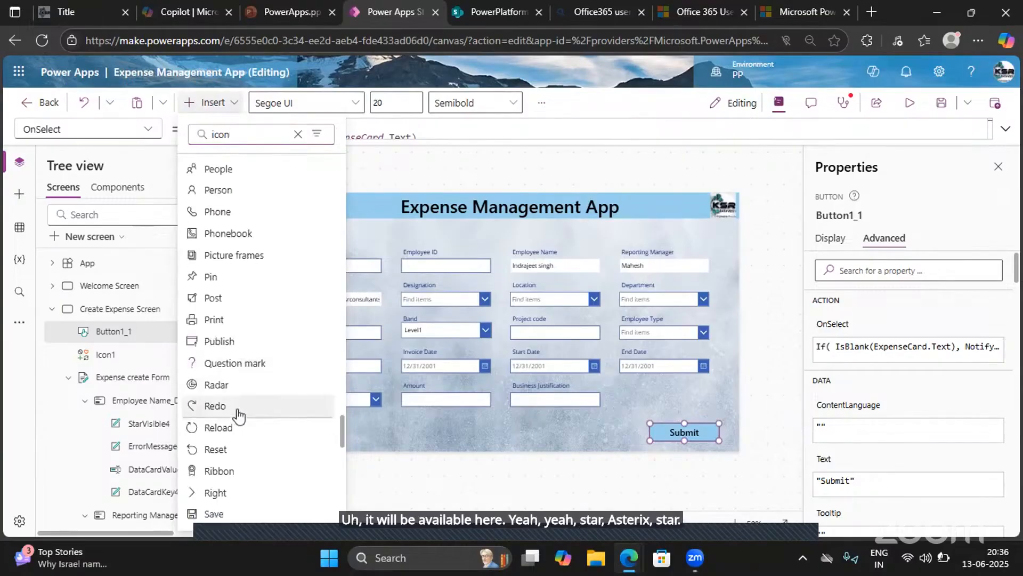
scroll(238, 414, "down", 5)
- Try marking the Expense ID field as mandatory with a small 5-point star shape beside its label
key("BackSpace")
key("BackSpace")
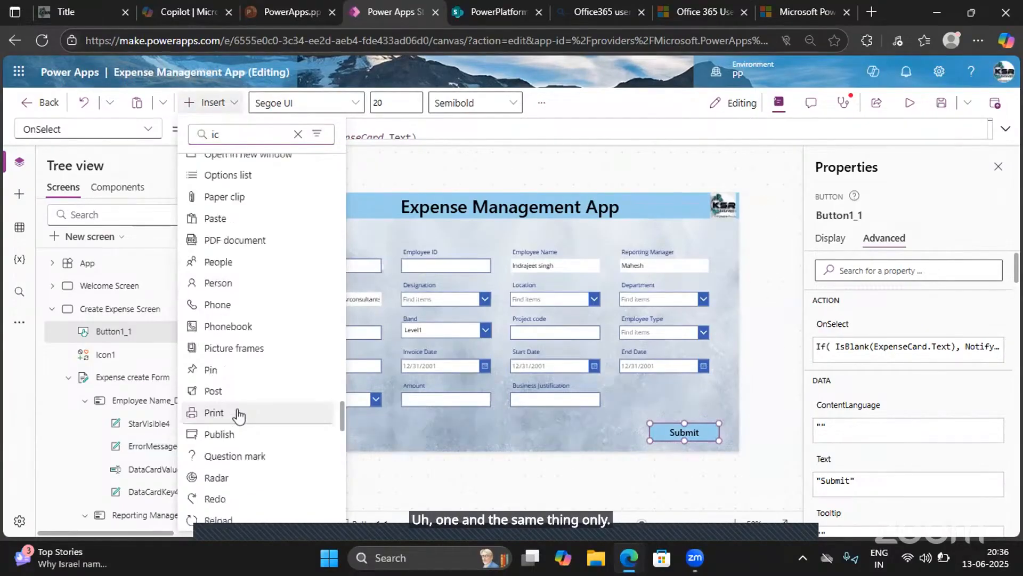
key("BackSpace")
key("BackSpace")
type("star")
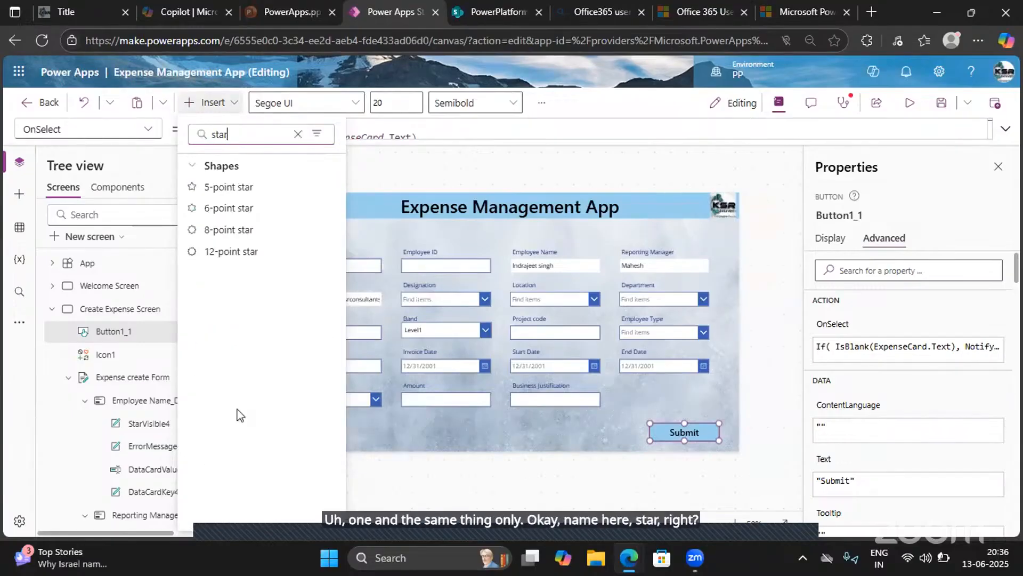
left_click(193, 188)
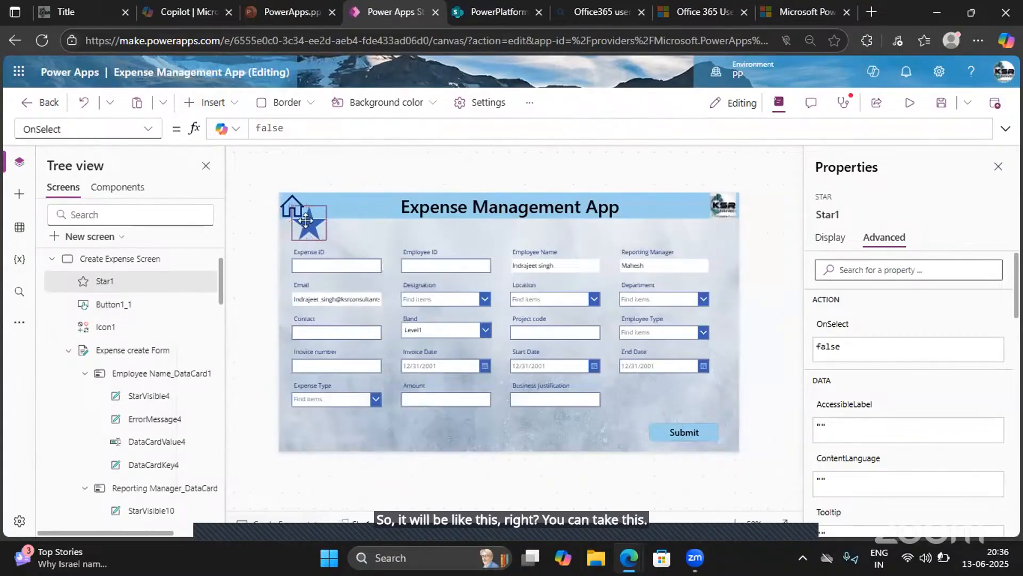
left_click_drag(306, 220, 335, 257)
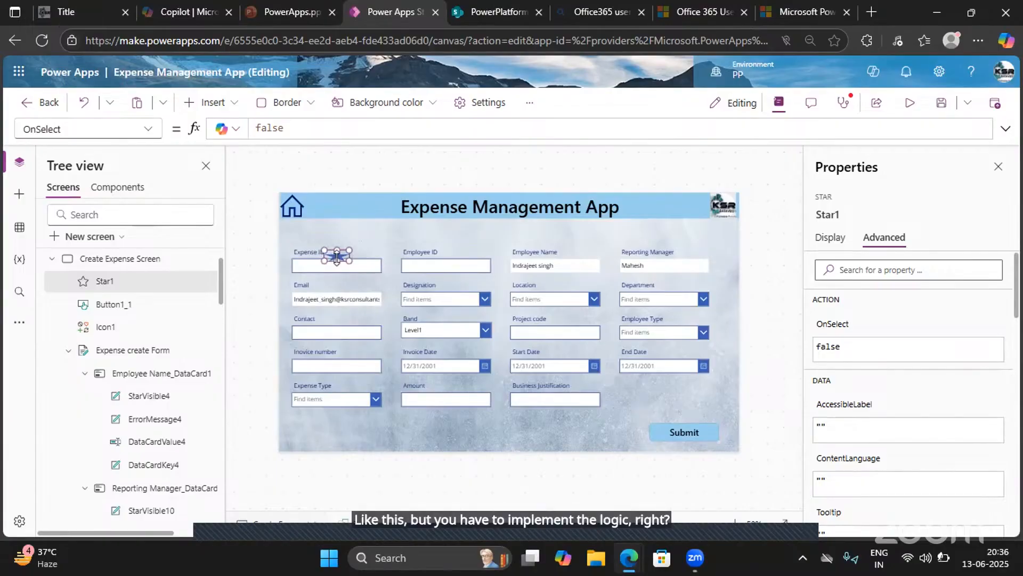
key("Delete")
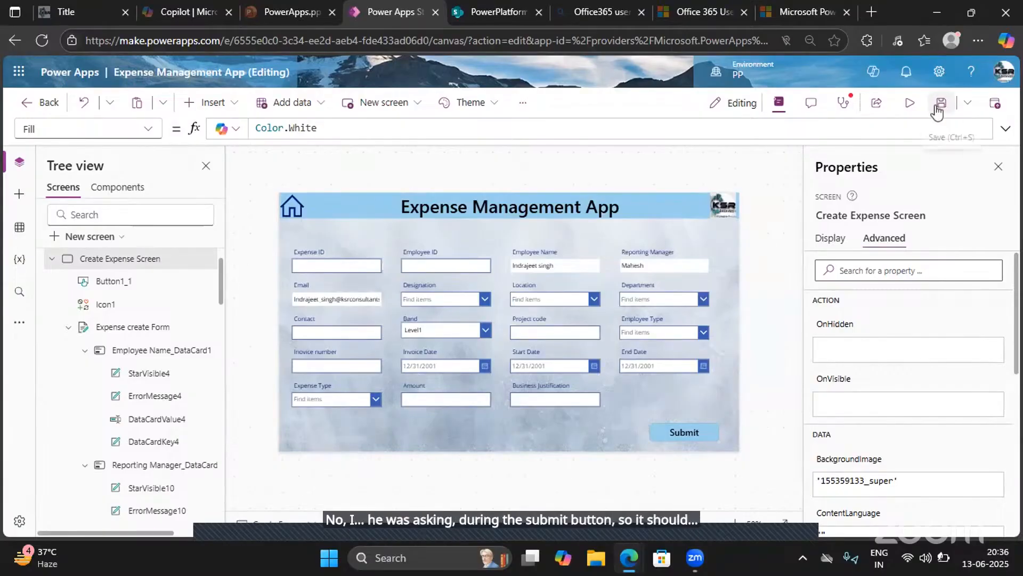
- Save the app and check the Create Expense Screen in preview before returning to editing
left_click(939, 109)
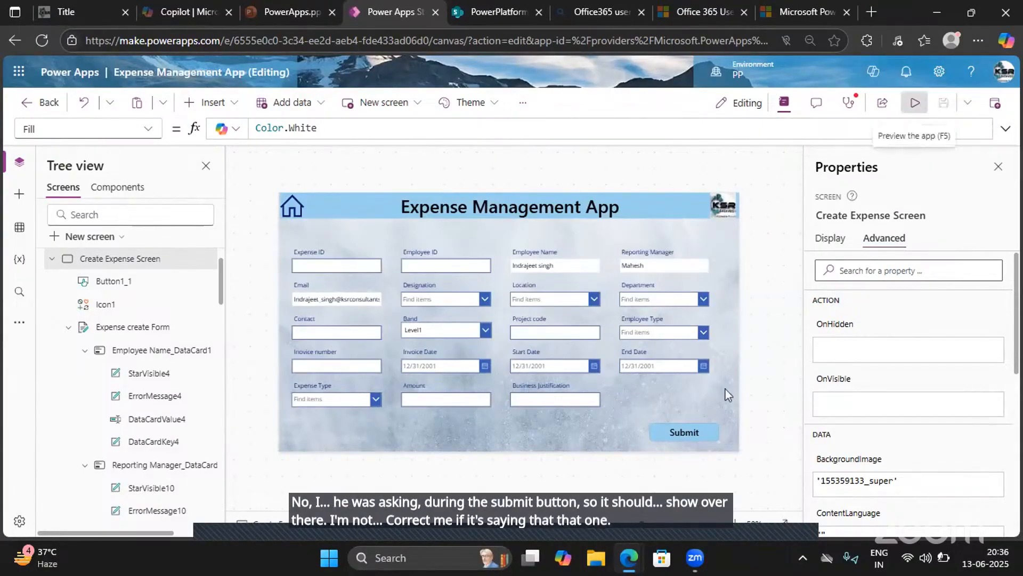
left_click(916, 104)
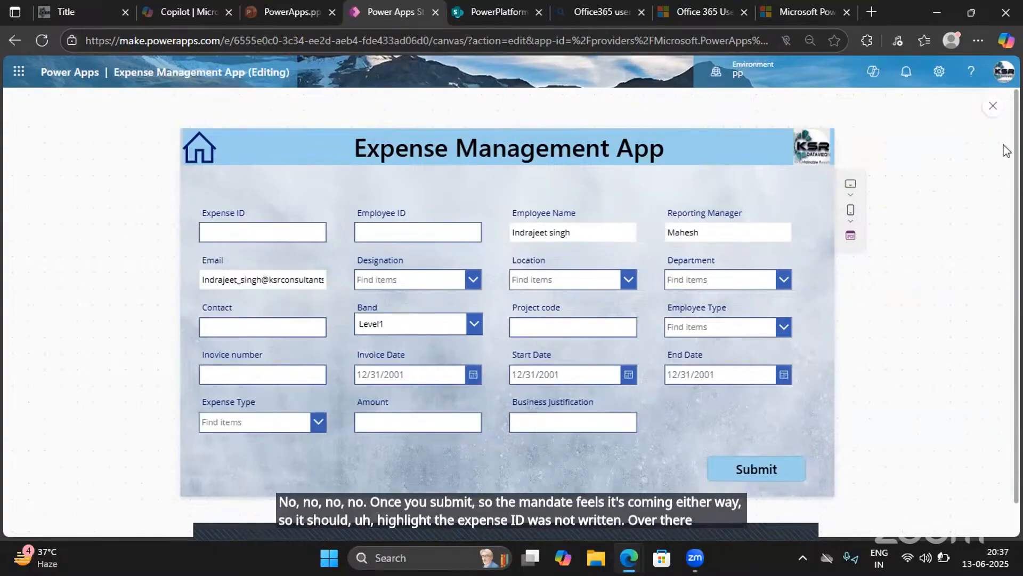
left_click(993, 110)
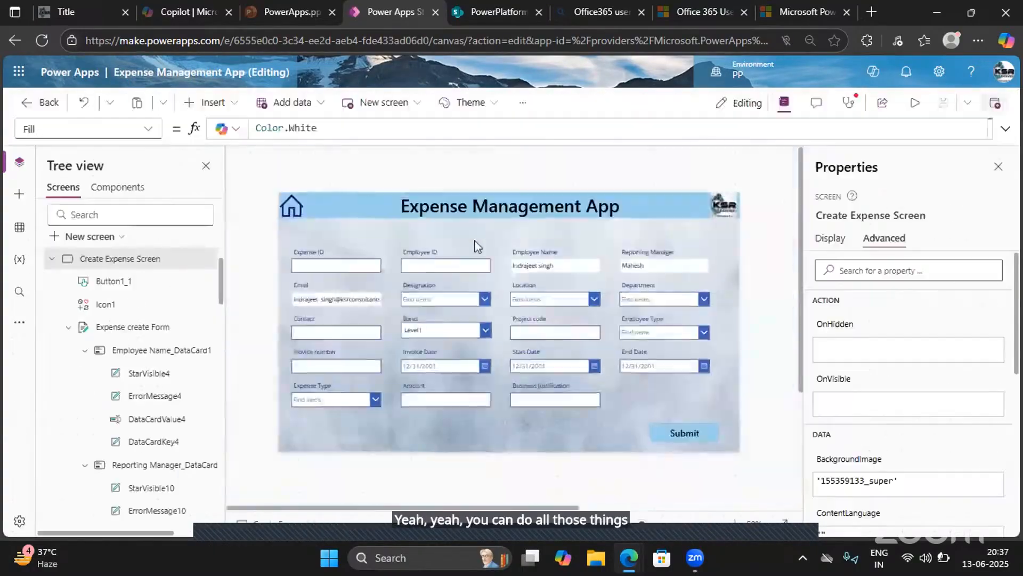
- Try starting an If condition in the Fill formula of the Expense ID text input
left_click(307, 275)
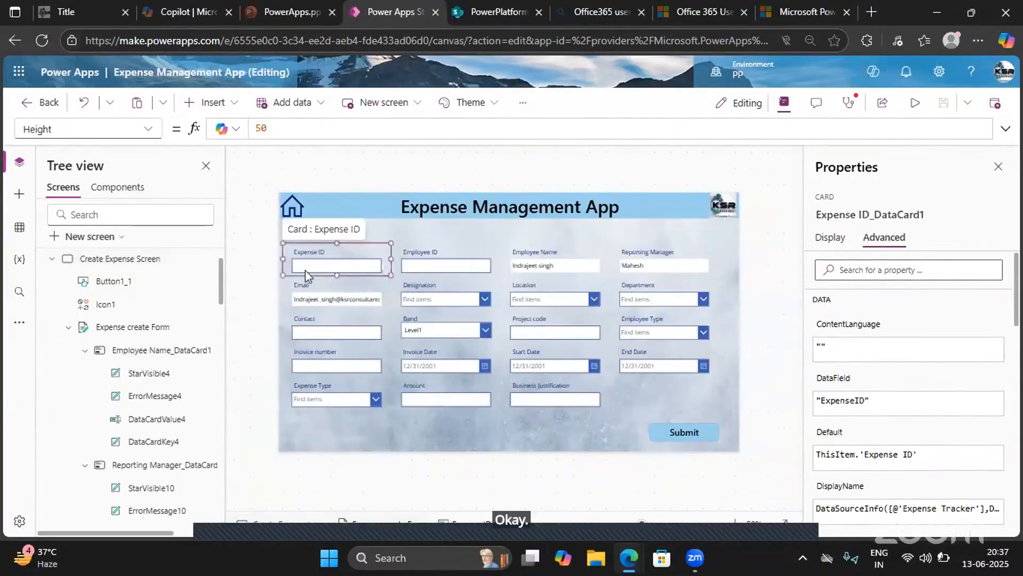
left_click(307, 268)
left_click(149, 129)
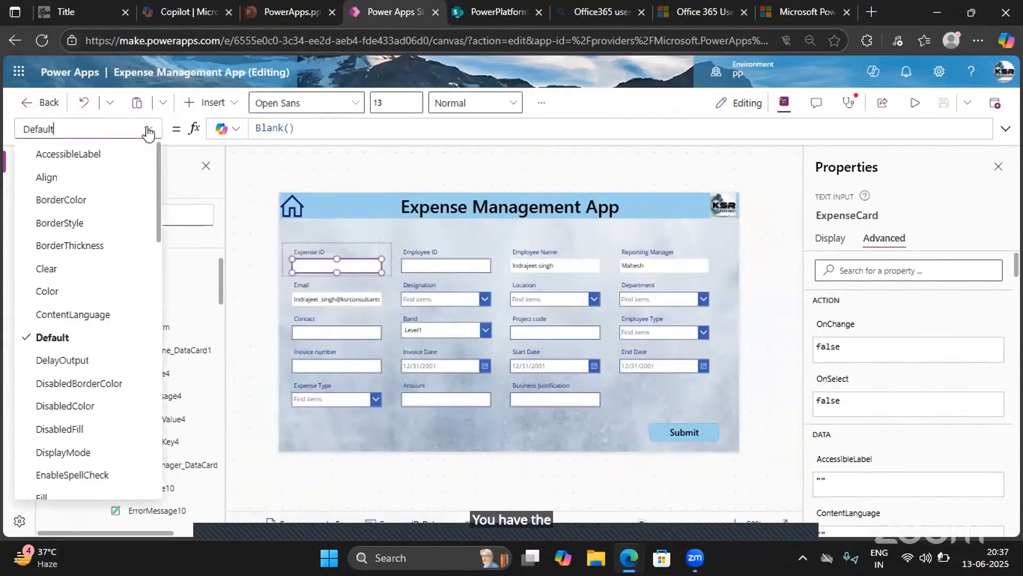
scroll(60, 444, "down", 2)
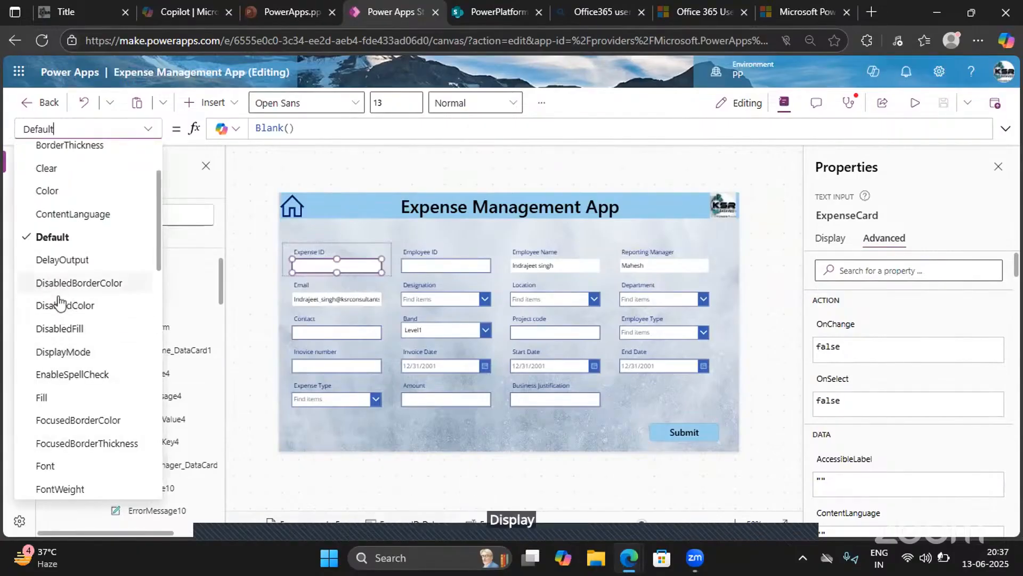
scroll(51, 320, "down", 1)
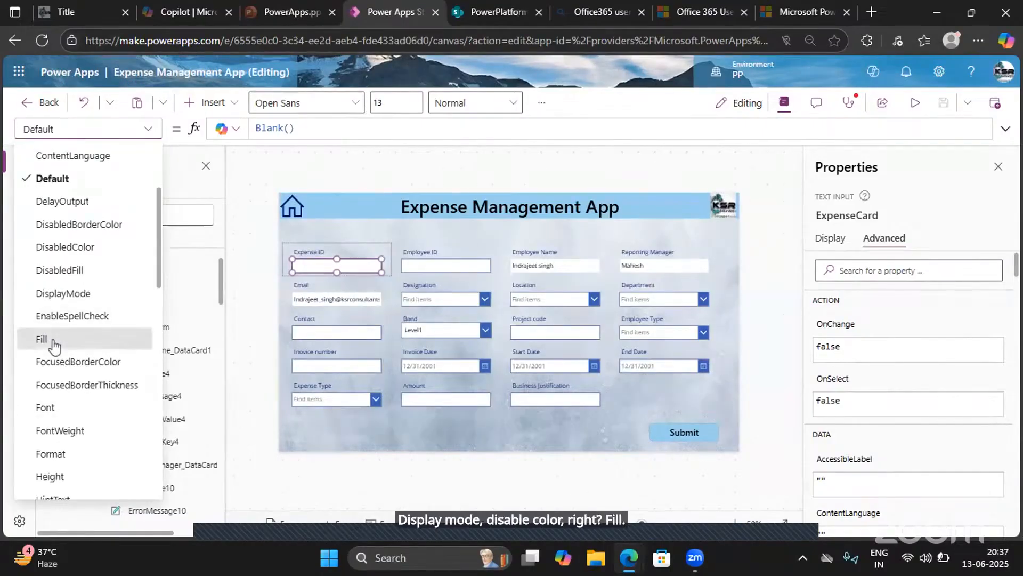
left_click(47, 340)
left_click_drag(388, 128, 250, 129)
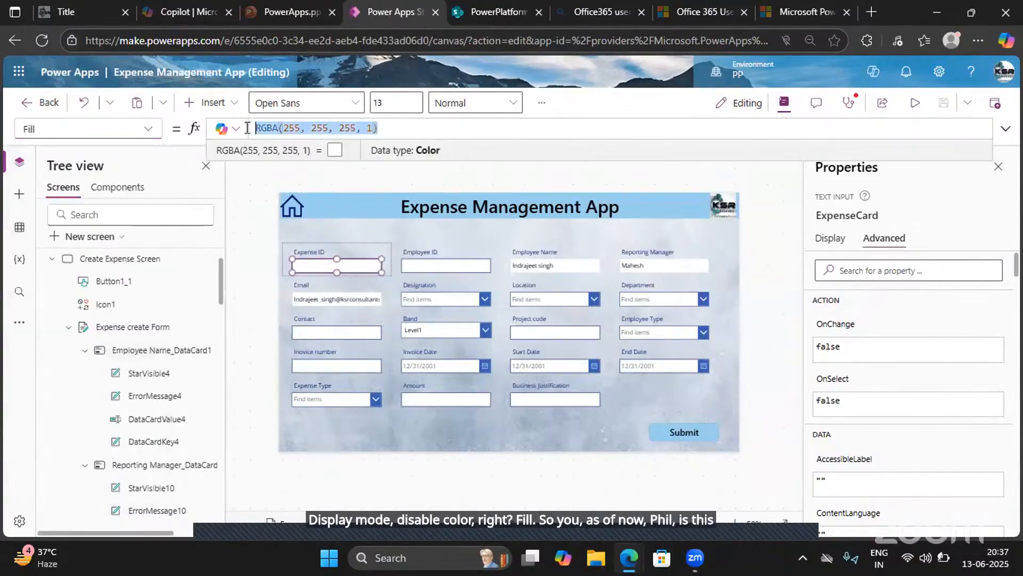
left_click(247, 133)
type("if")
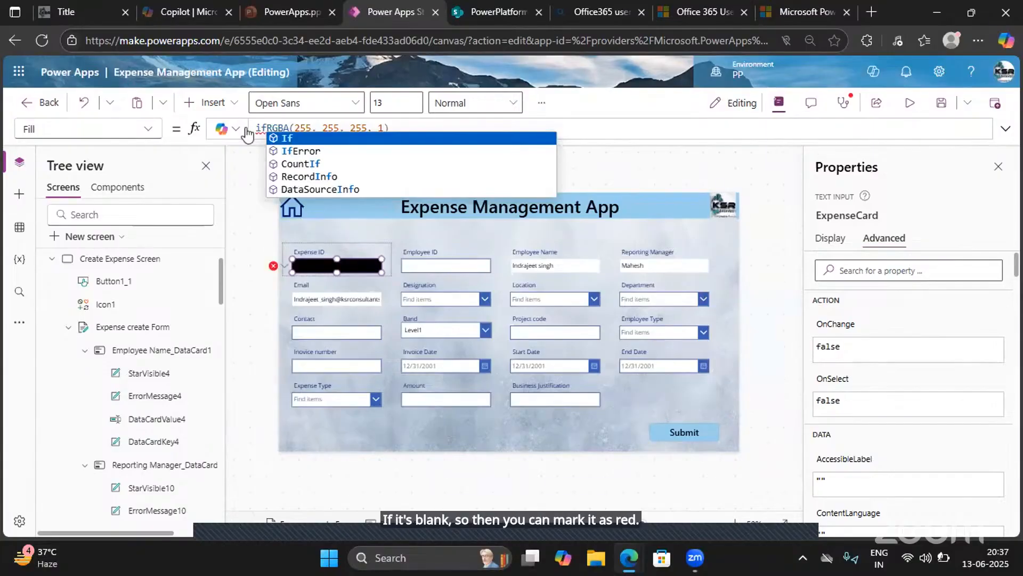
key("BackSpace")
key("BackSpace")
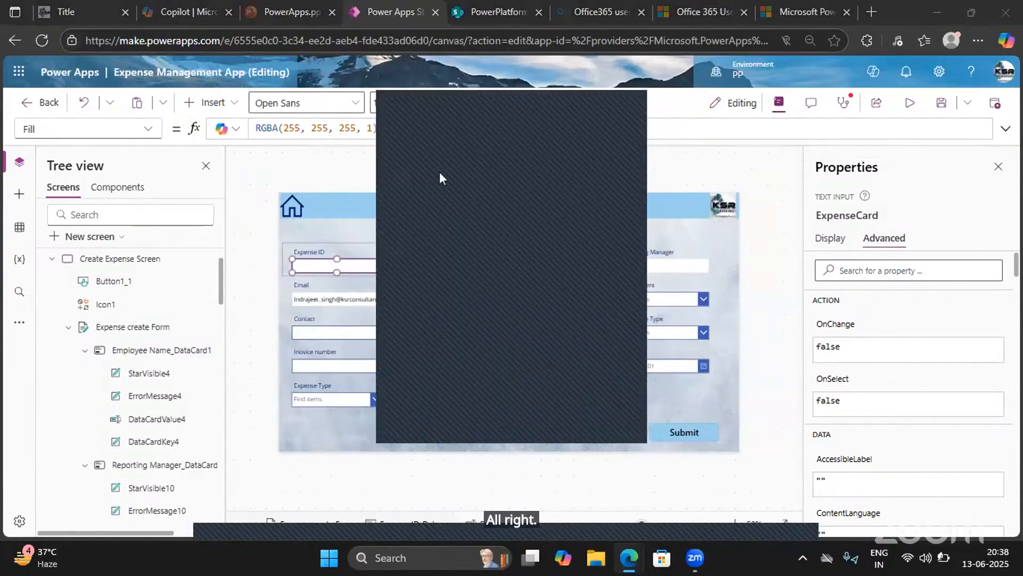
left_click(553, 108)
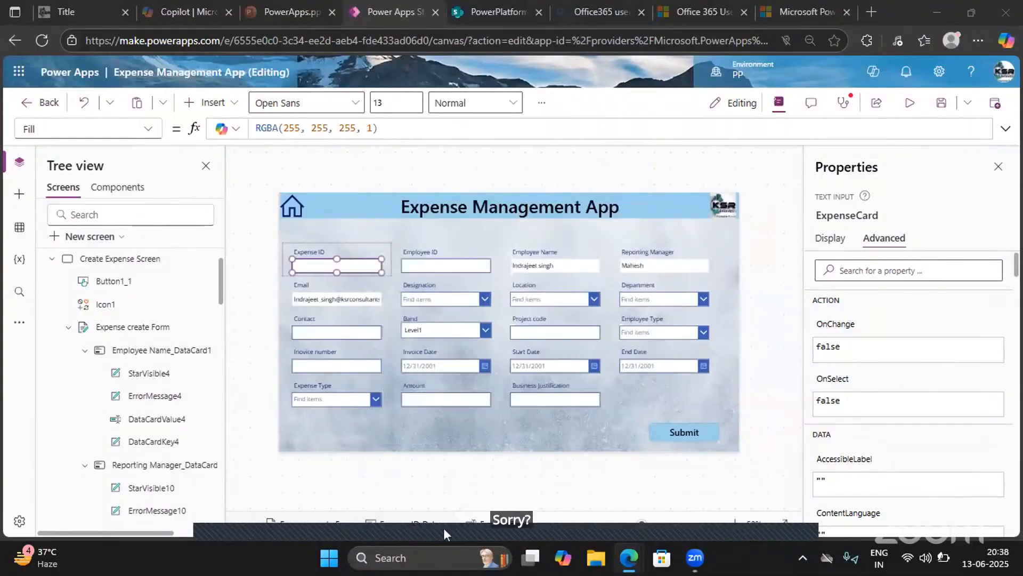
left_click(367, 527)
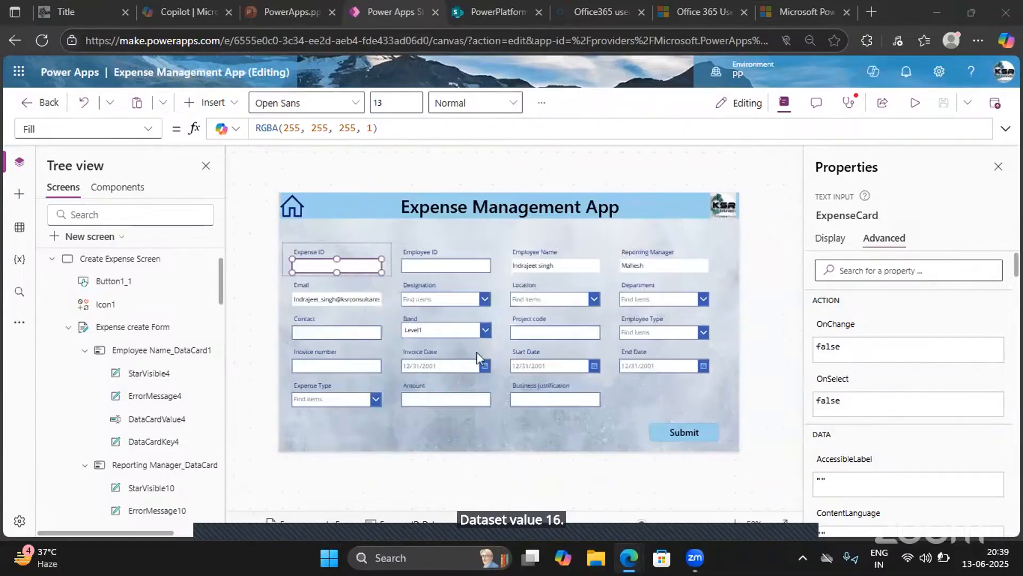
- Try renaming the Contact field's text input control with a person's name
left_click(372, 334)
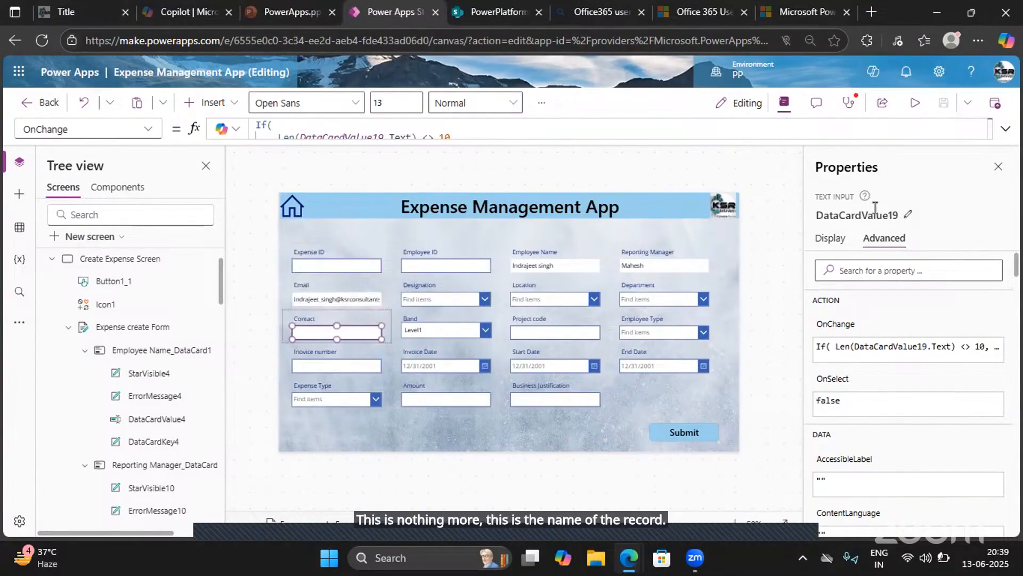
left_click(908, 212)
type("Mud")
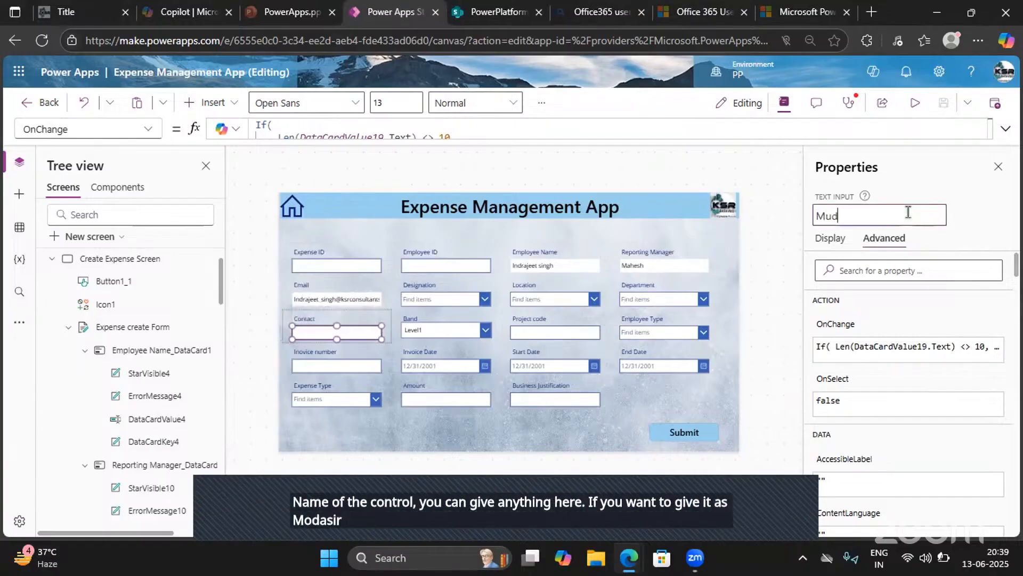
type("assir")
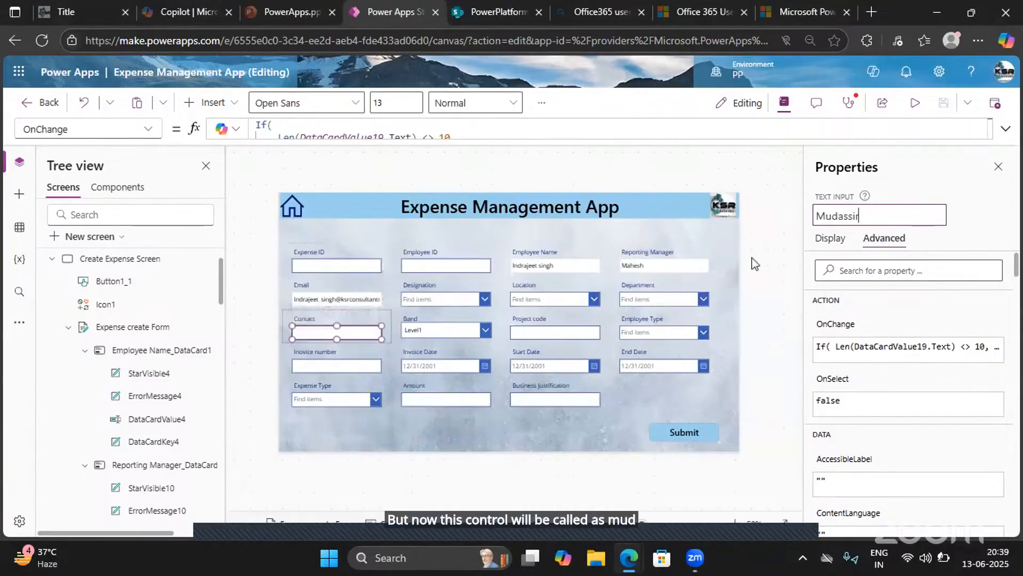
key("ctrl+z")
left_click(976, 220)
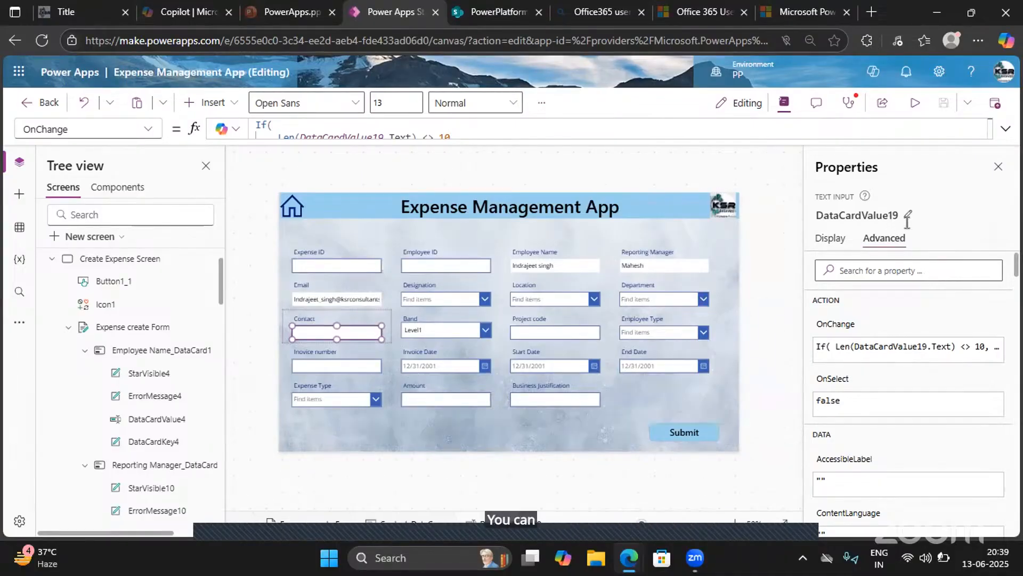
- Rename the Contact field's text input control as Contact Datacard
left_click(909, 219)
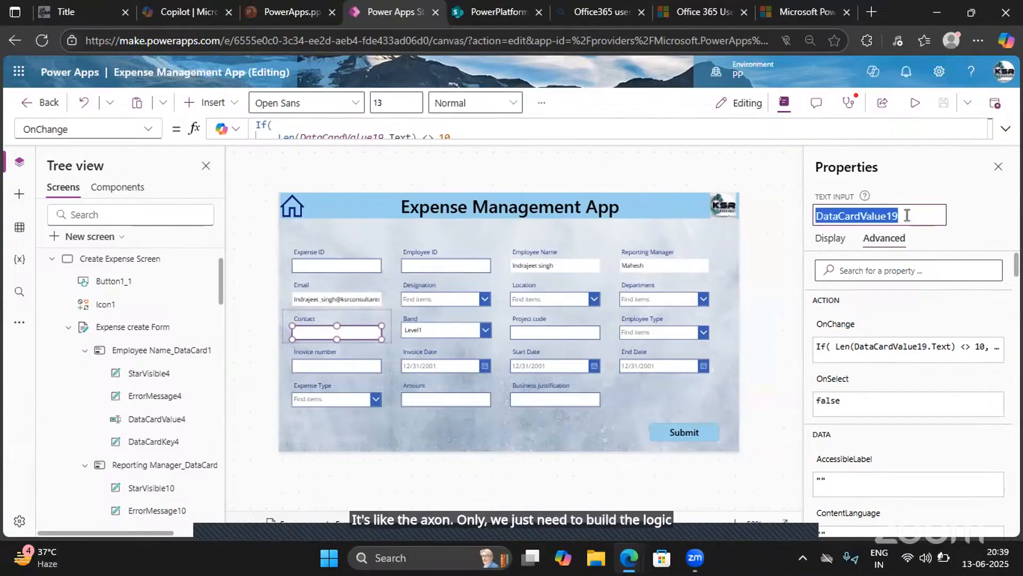
type("Contact")
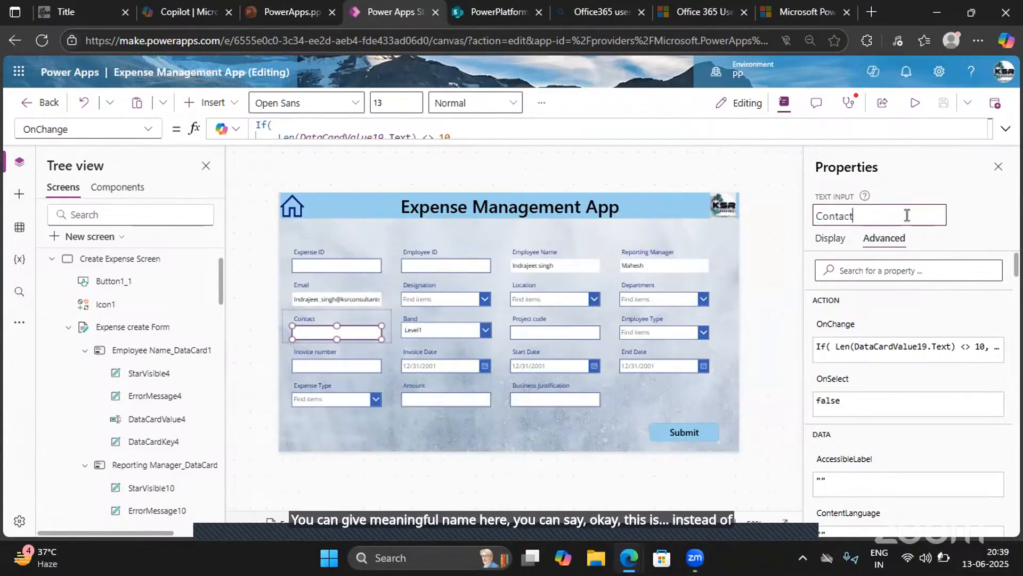
type(" Datacar")
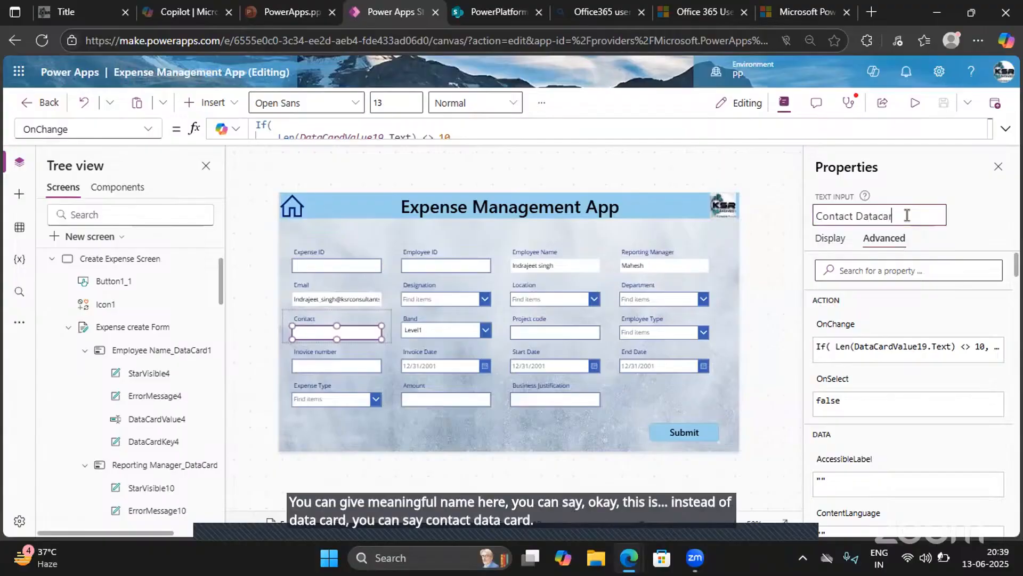
type("d")
key("Return")
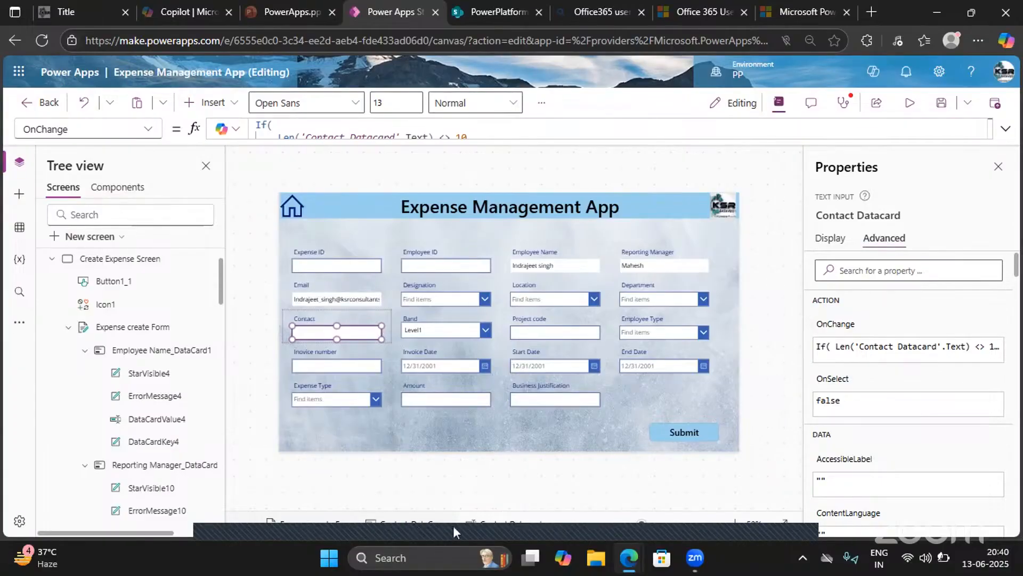
left_click(536, 182)
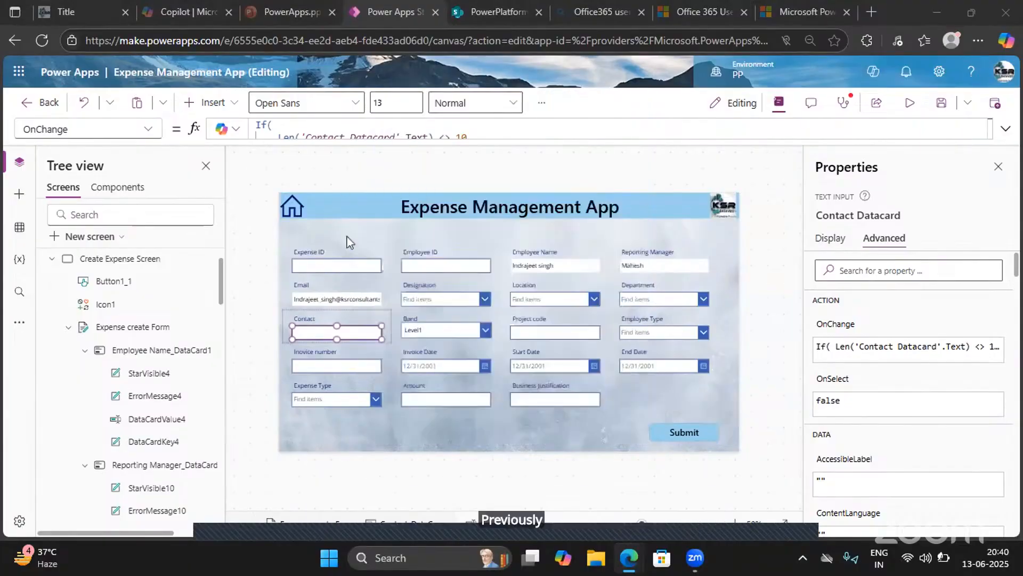
- Search the advanced properties of the Expense ID text input for a required setting
left_click(361, 269)
left_click(362, 269)
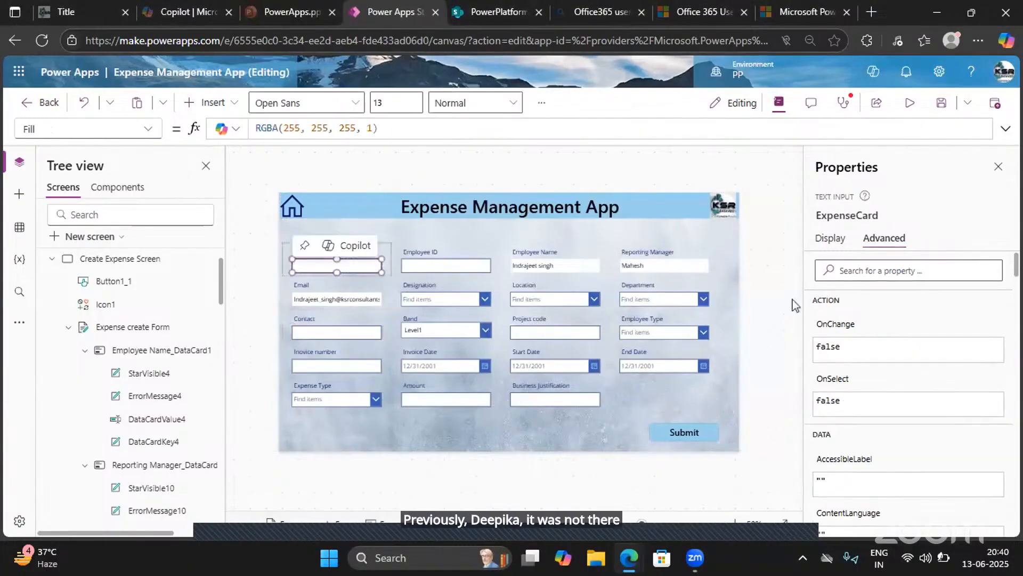
left_click(857, 270)
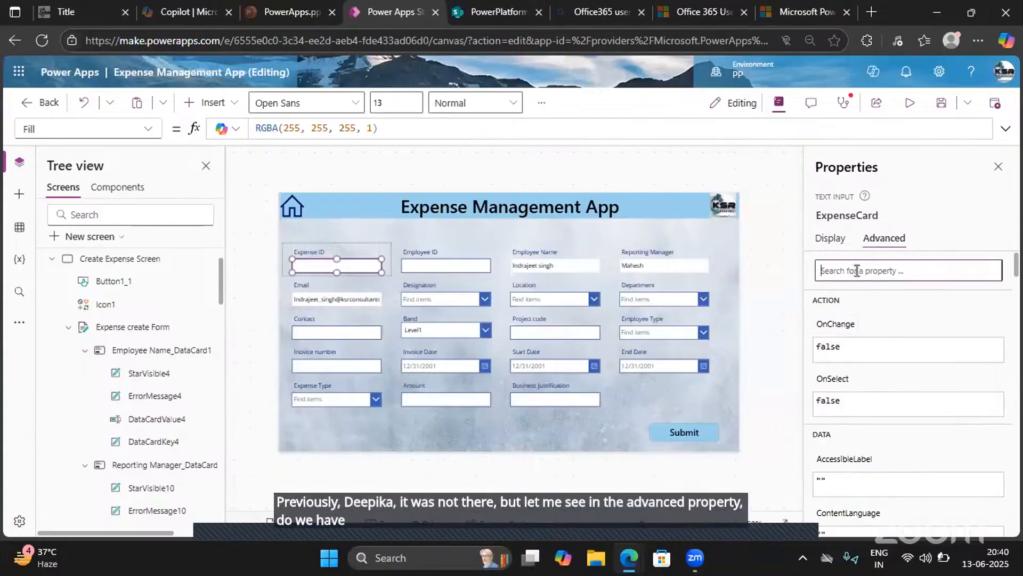
type("reui")
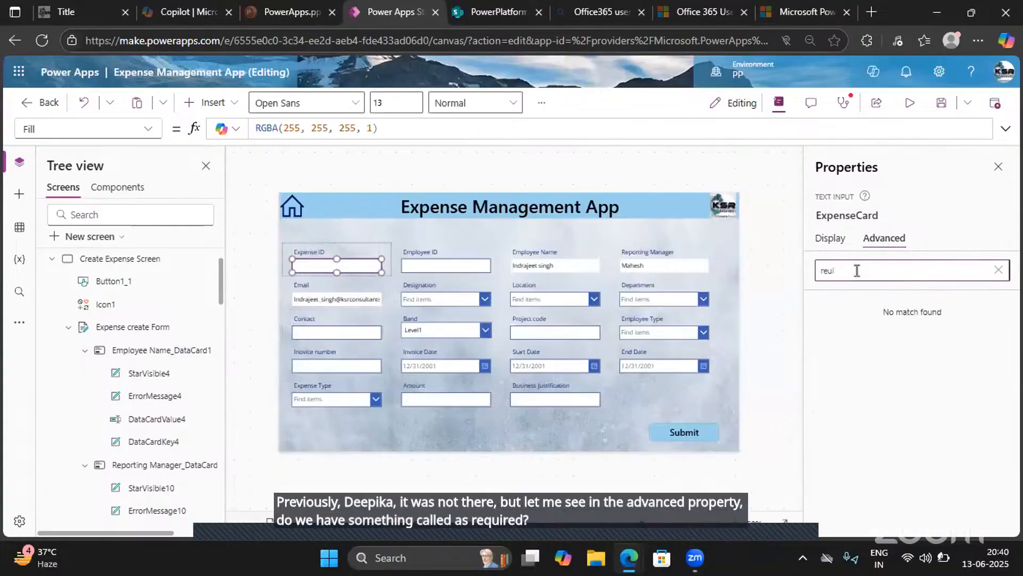
key("BackSpace")
key("BackSpace")
type("q")
key("BackSpace")
key("BackSpace")
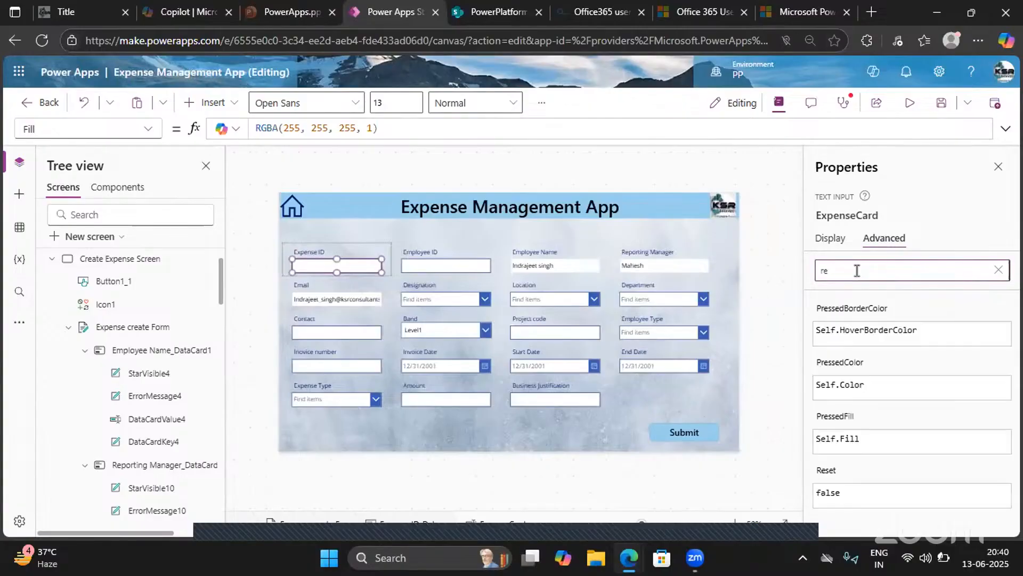
- Look through the display properties of the Expense ID text input for a required option
left_click(828, 239)
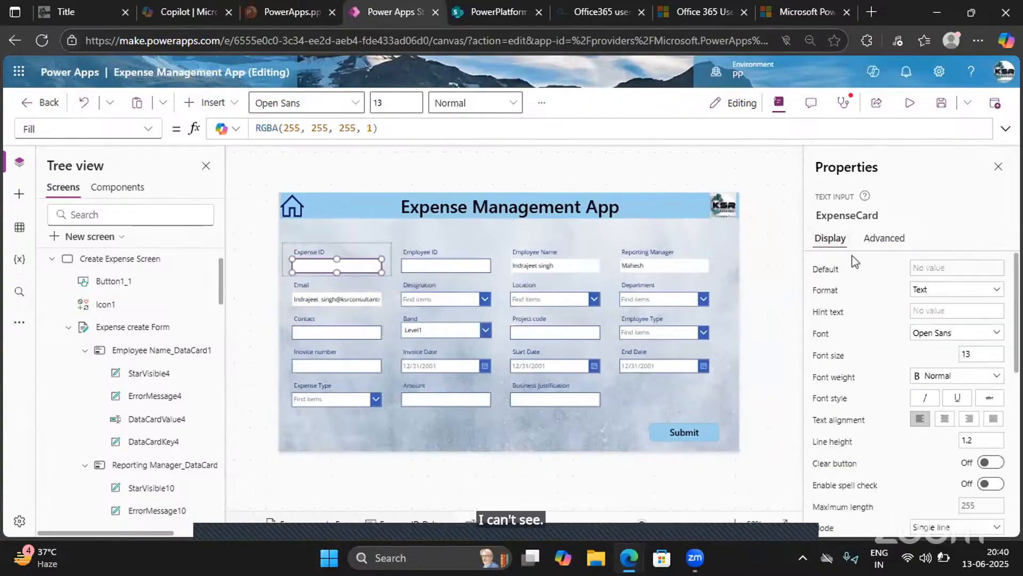
scroll(848, 405, "down", 3)
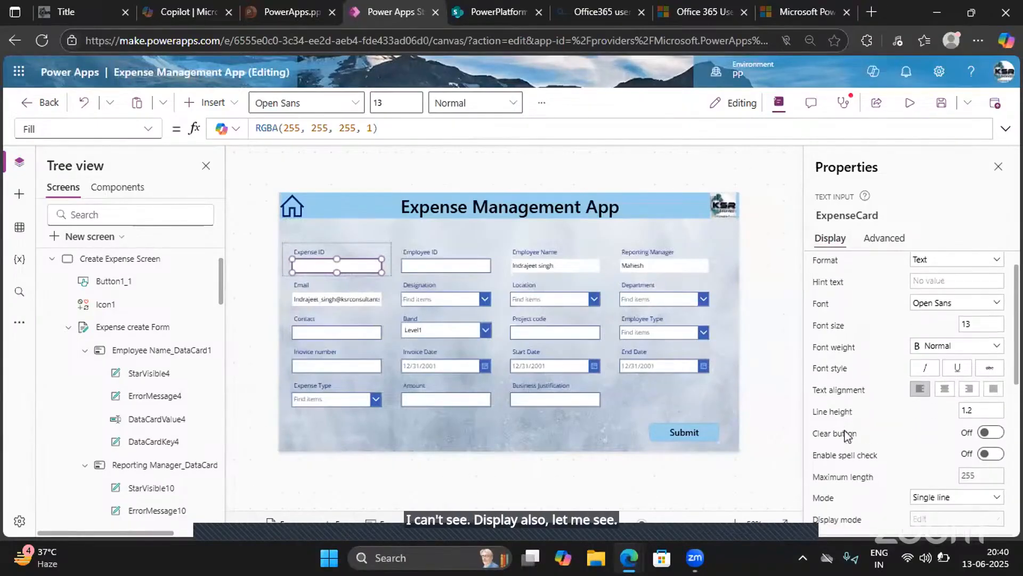
scroll(847, 434, "down", 6)
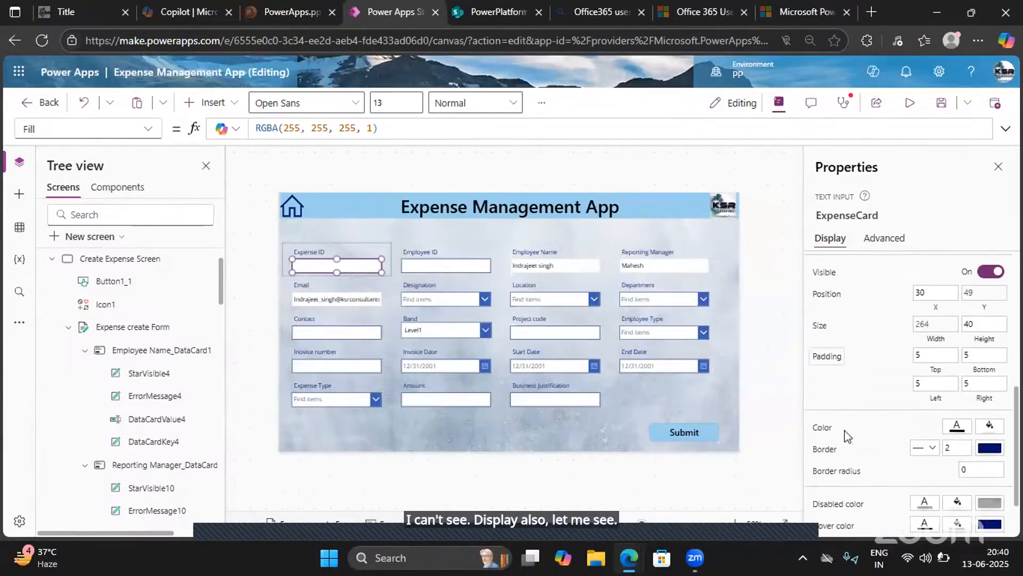
scroll(834, 326, "up", 8)
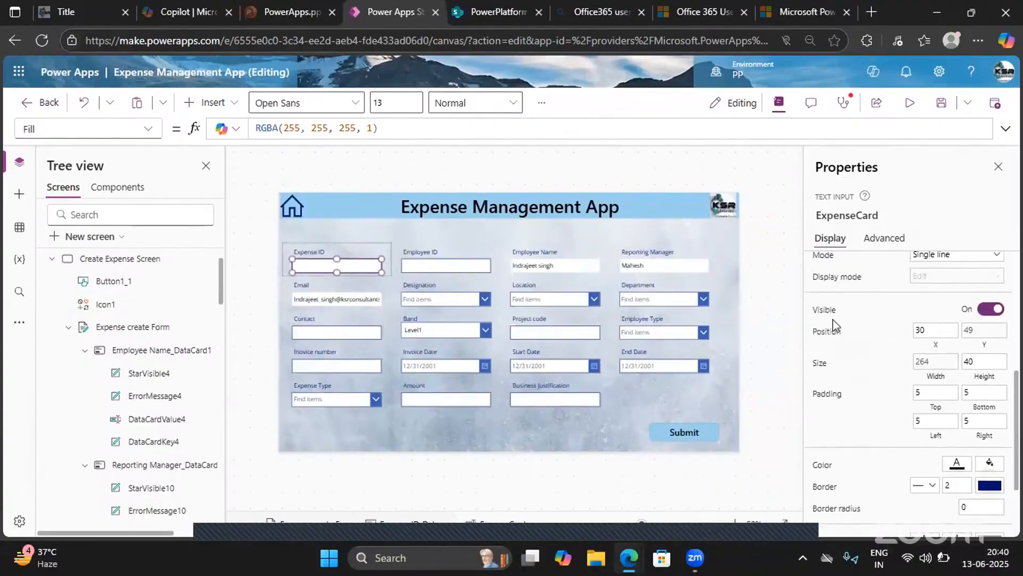
scroll(834, 326, "up", 2)
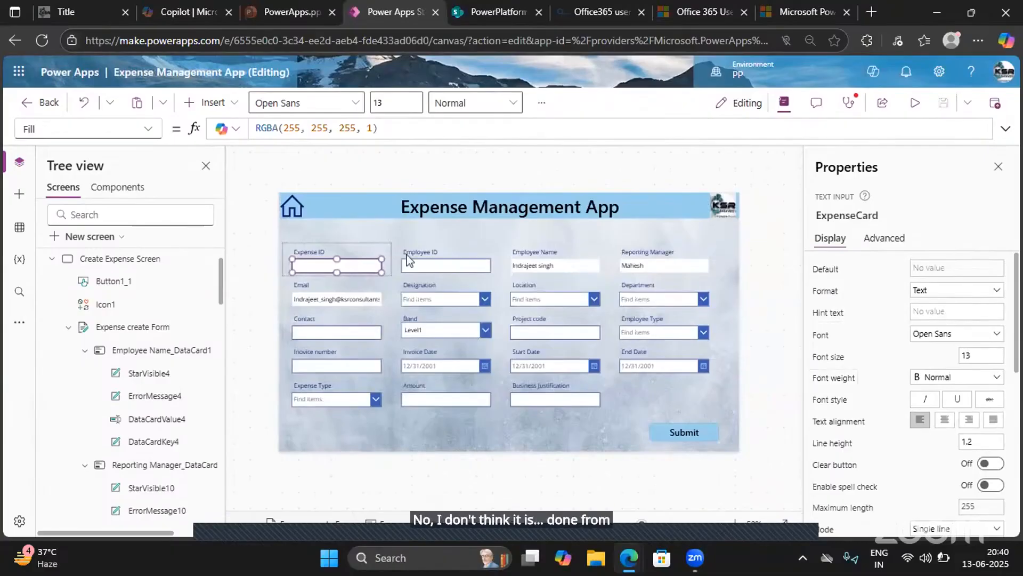
mouse_move(323, 260)
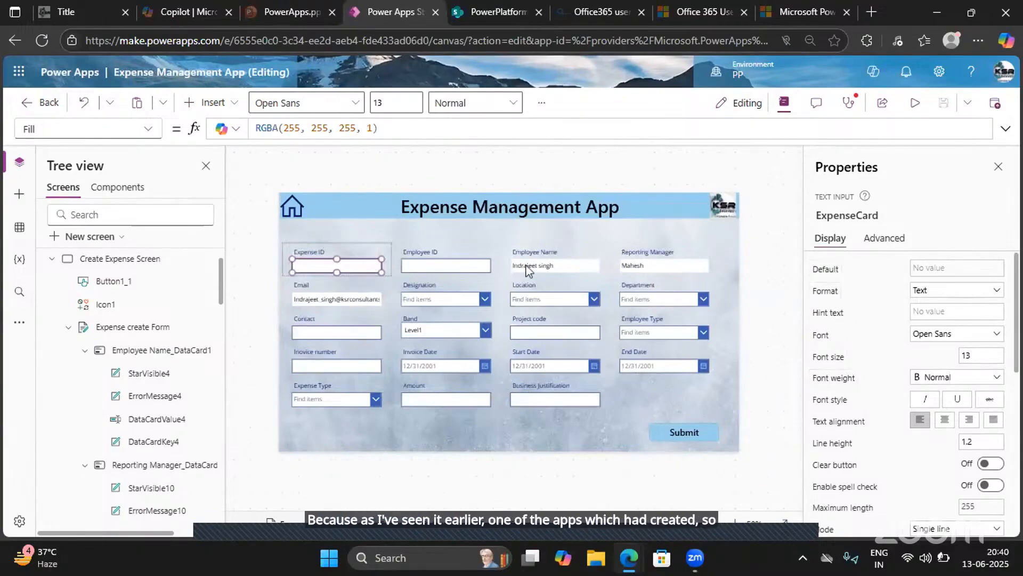
- Check the display properties of the Employee ID and Employee Name text inputs for a required option
left_click(437, 269)
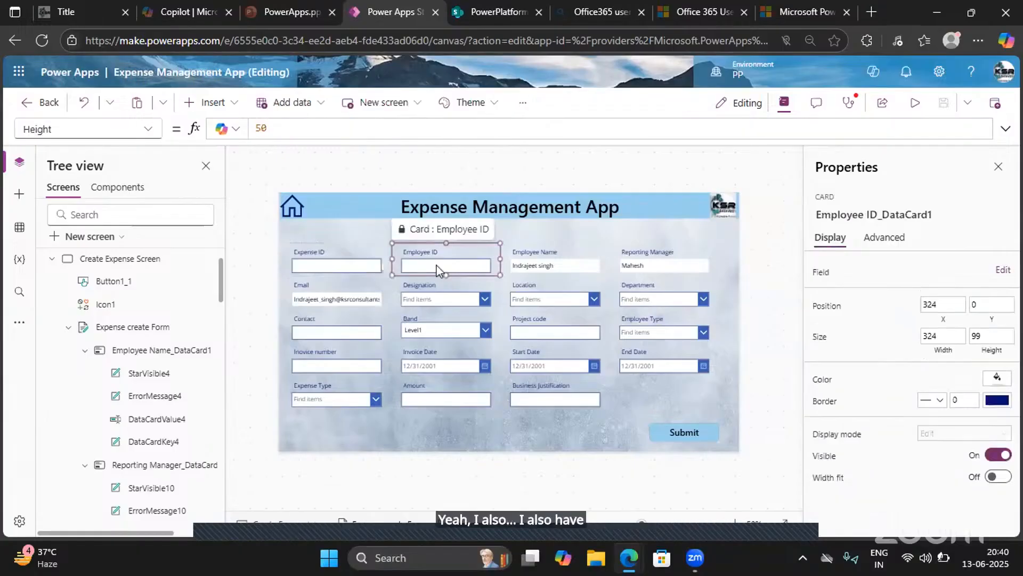
left_click(437, 270)
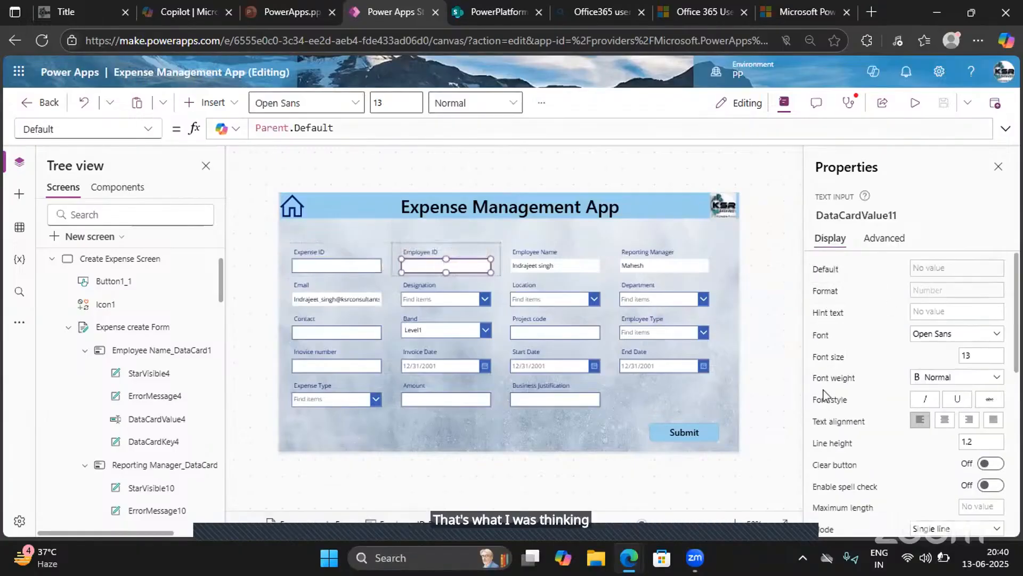
scroll(827, 498, "down", 3)
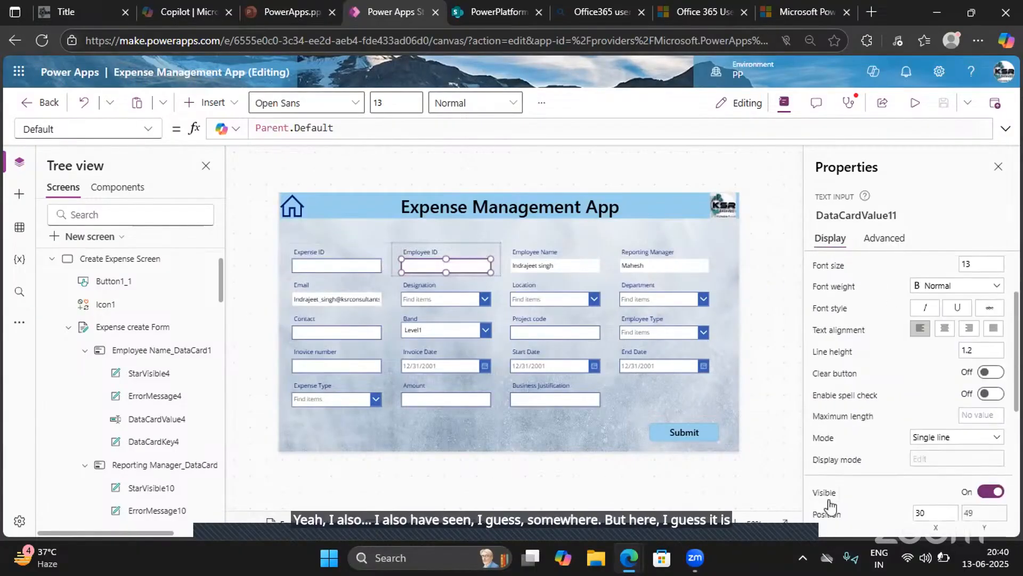
scroll(827, 503, "down", 8)
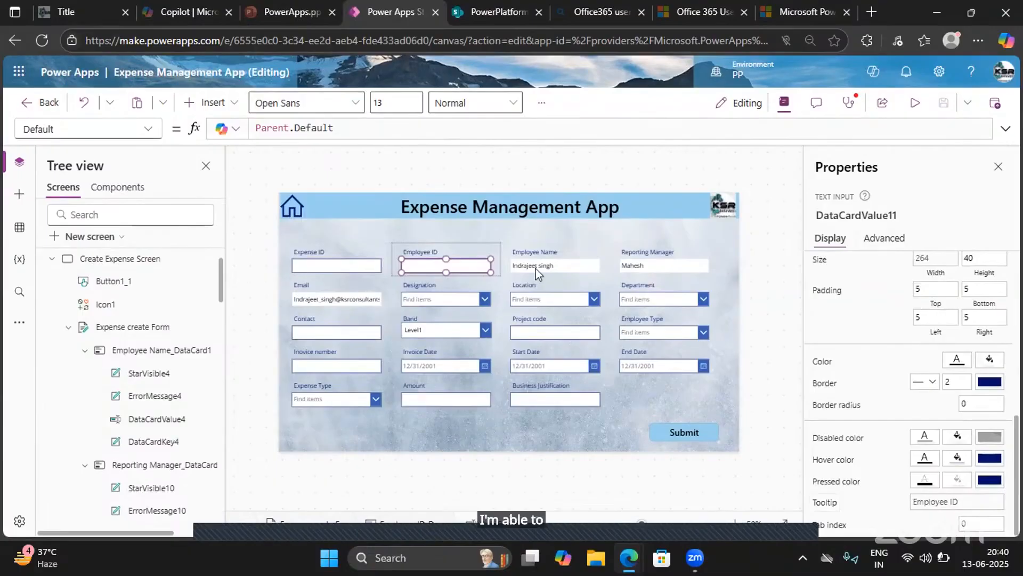
left_click(537, 271)
left_click(535, 267)
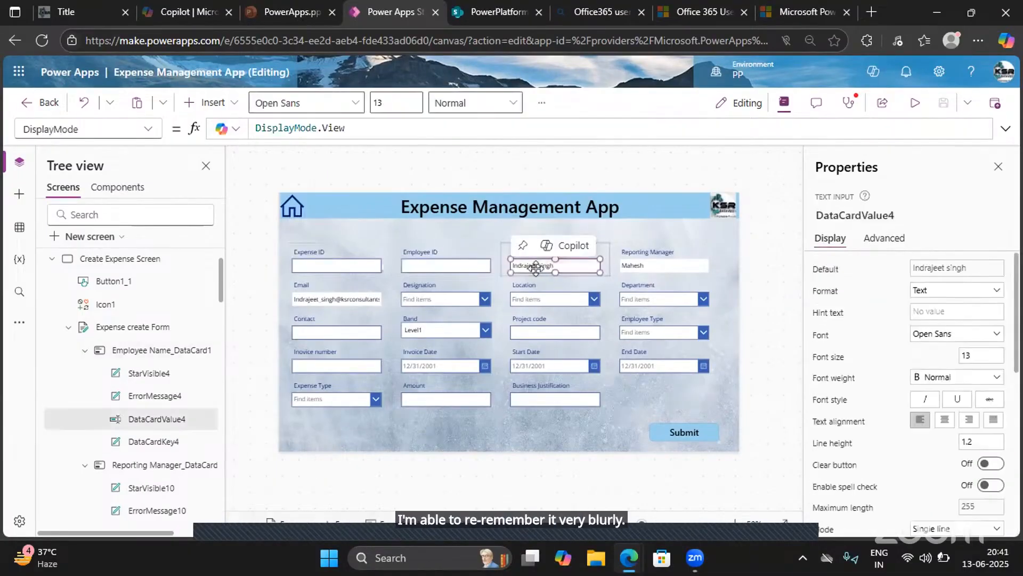
- Check the display and advanced properties of the Location combo box for a required option
left_click(551, 307)
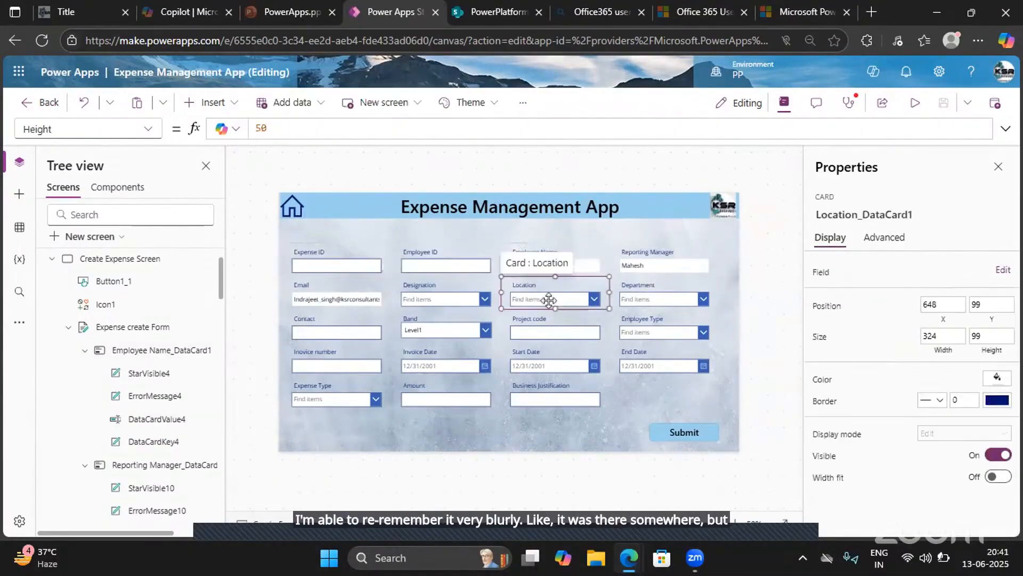
left_click(549, 300)
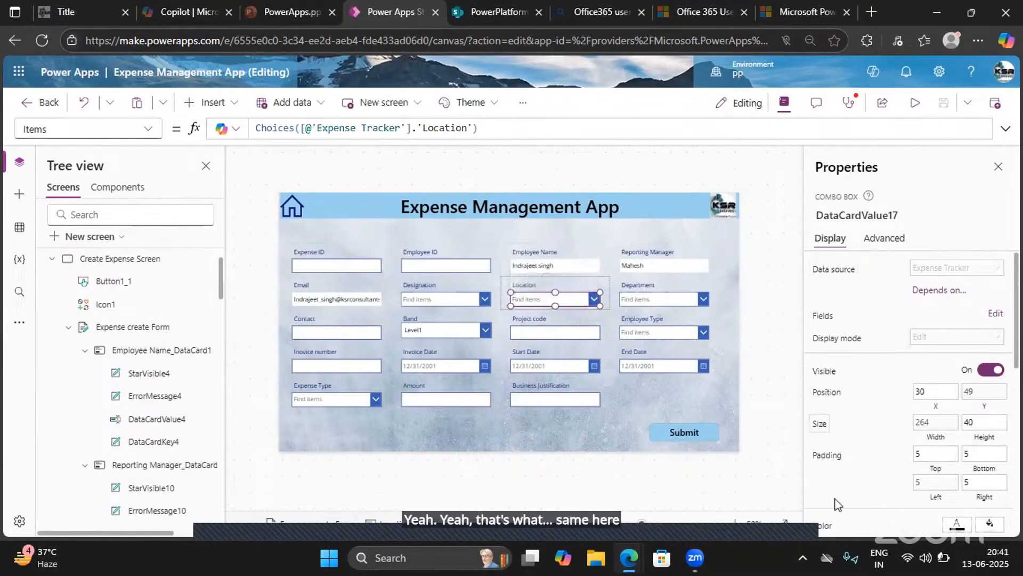
scroll(836, 469, "down", 3)
scroll(835, 506, "down", 5)
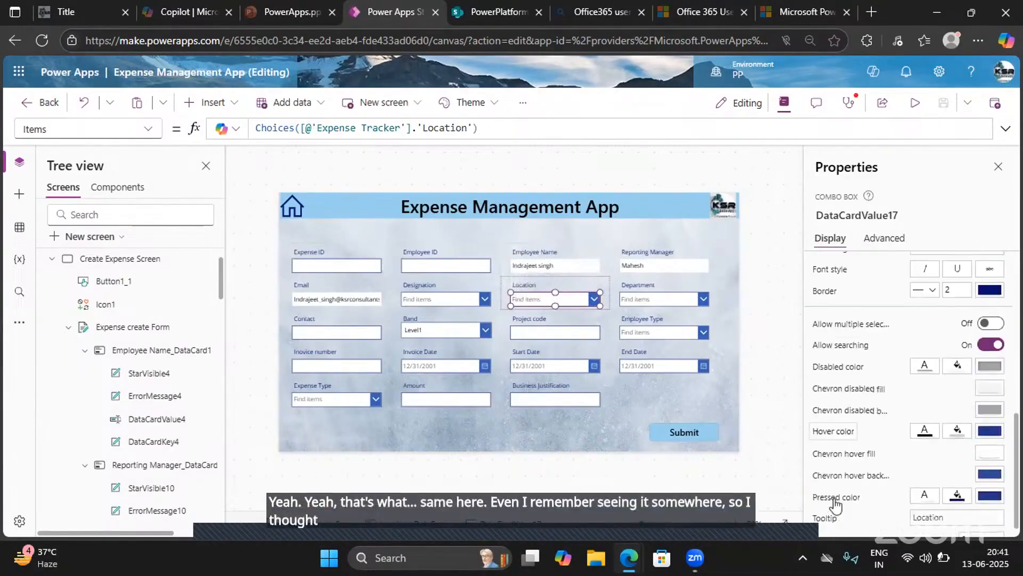
left_click(870, 239)
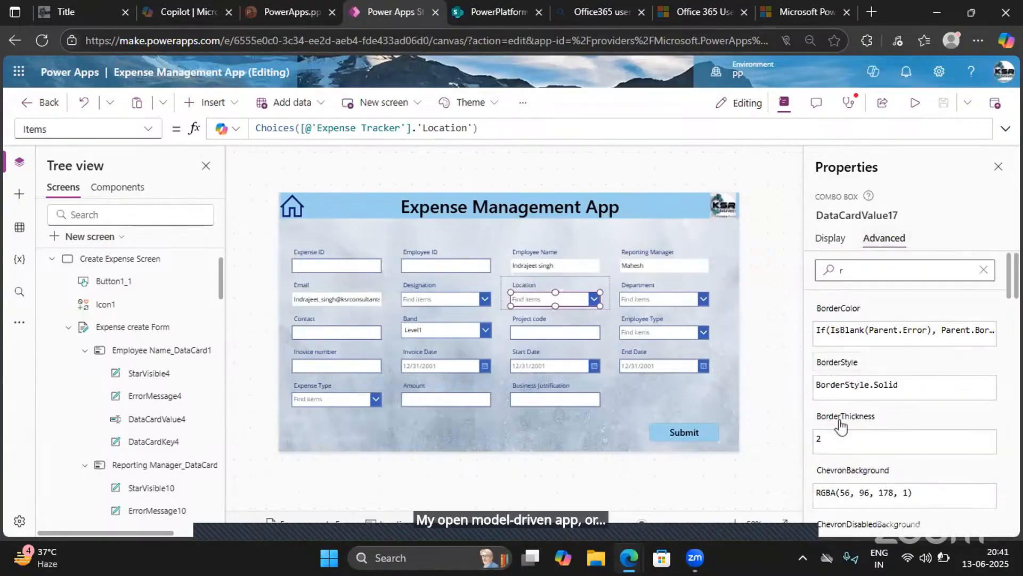
scroll(841, 434, "down", 2)
scroll(843, 439, "down", 5)
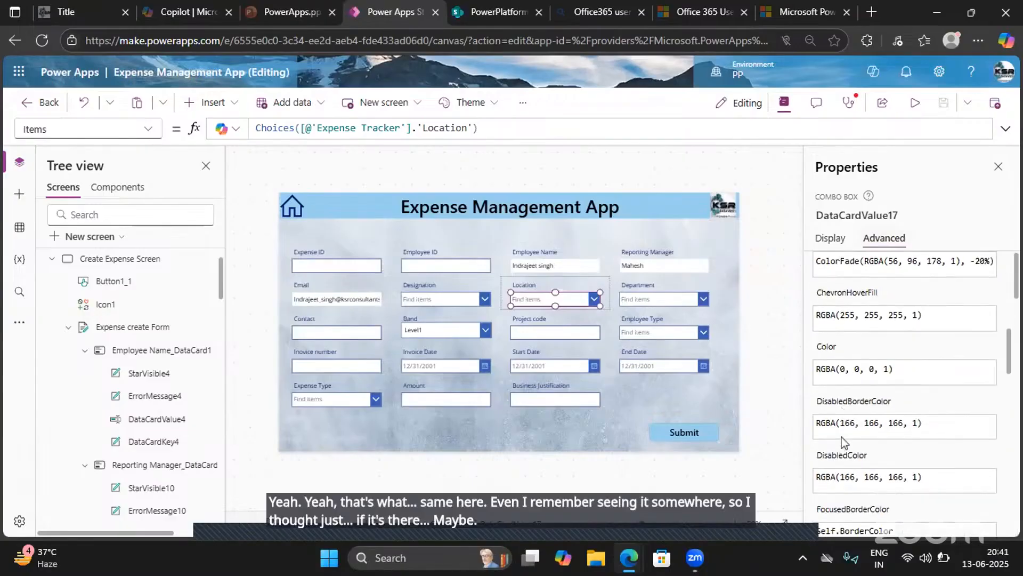
left_click(998, 167)
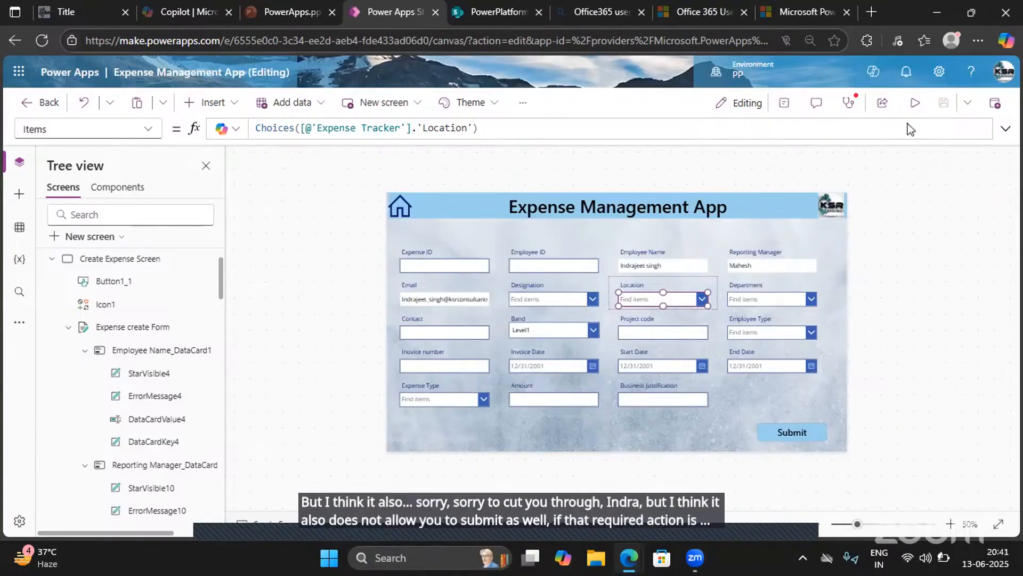
left_click(782, 105)
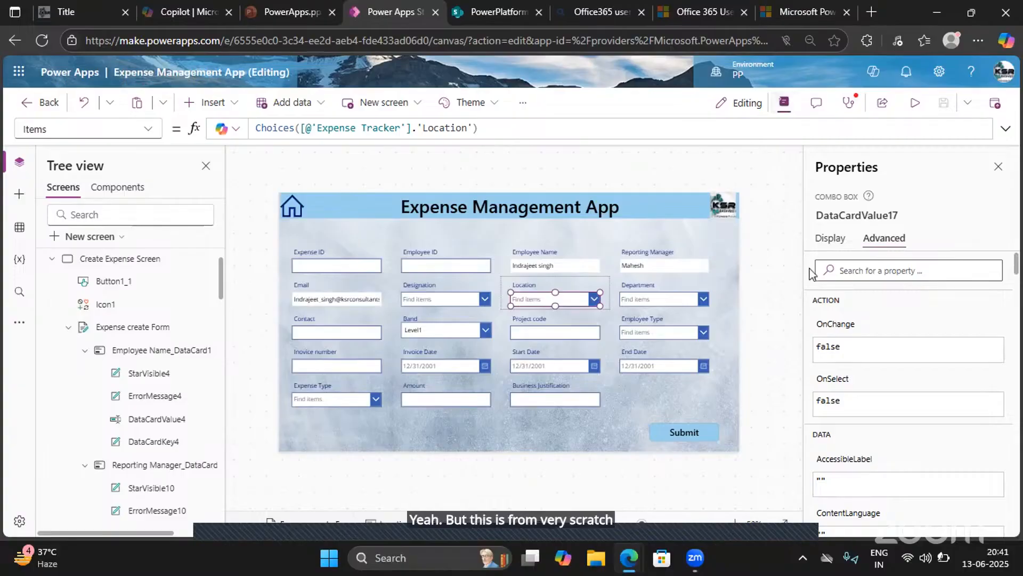
- Review the Submit button's full OnSelect formula, highlighting its IsBlank check on the Expense ID text, and collapse the formula again
left_click(674, 434)
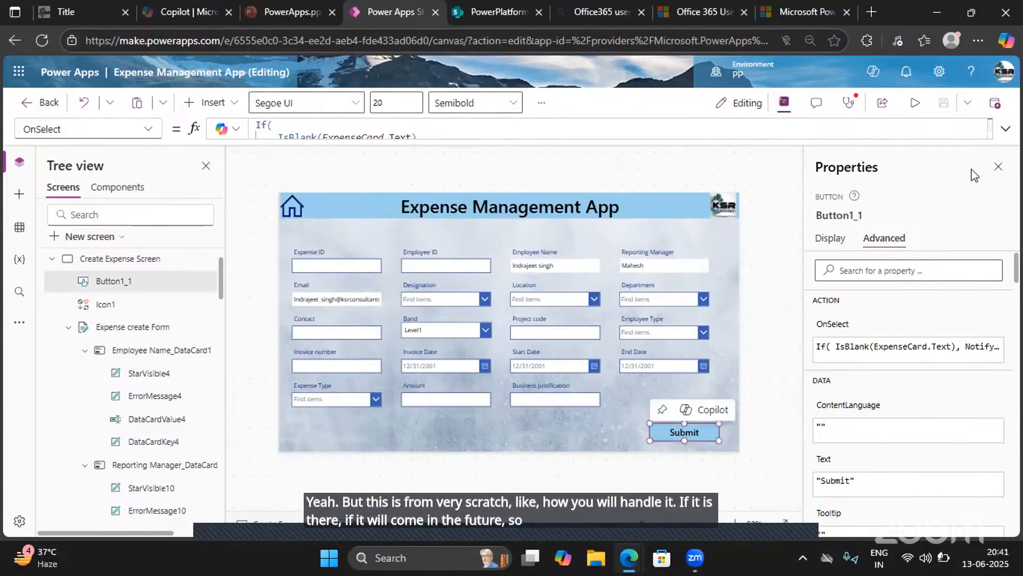
left_click(1005, 128)
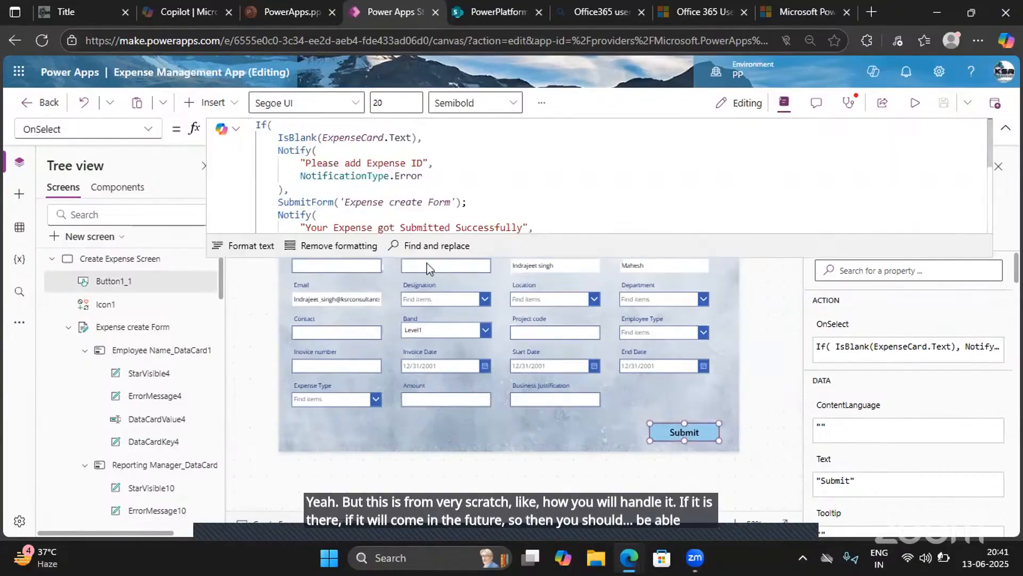
left_click_drag(439, 138, 230, 118)
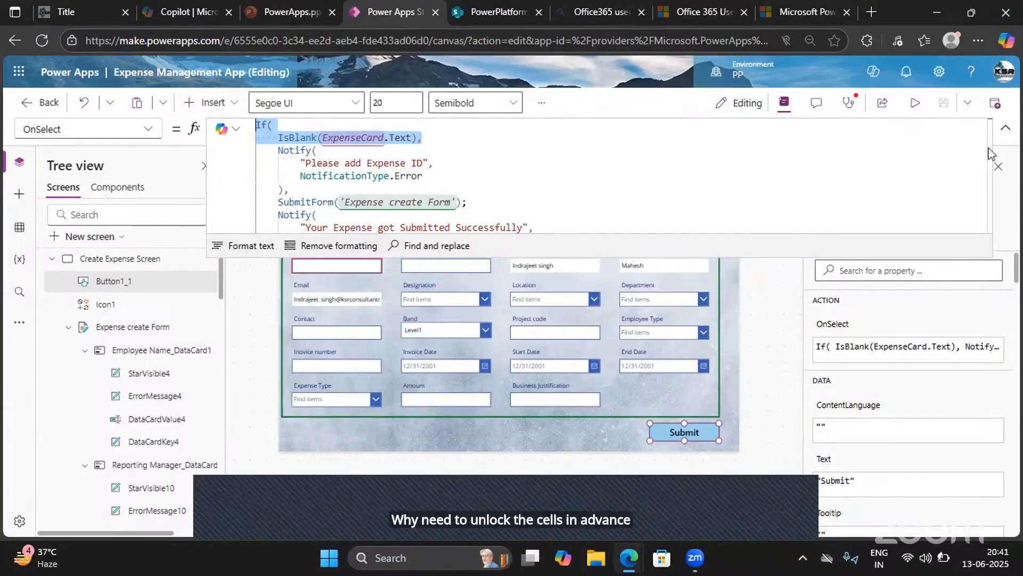
left_click(1006, 128)
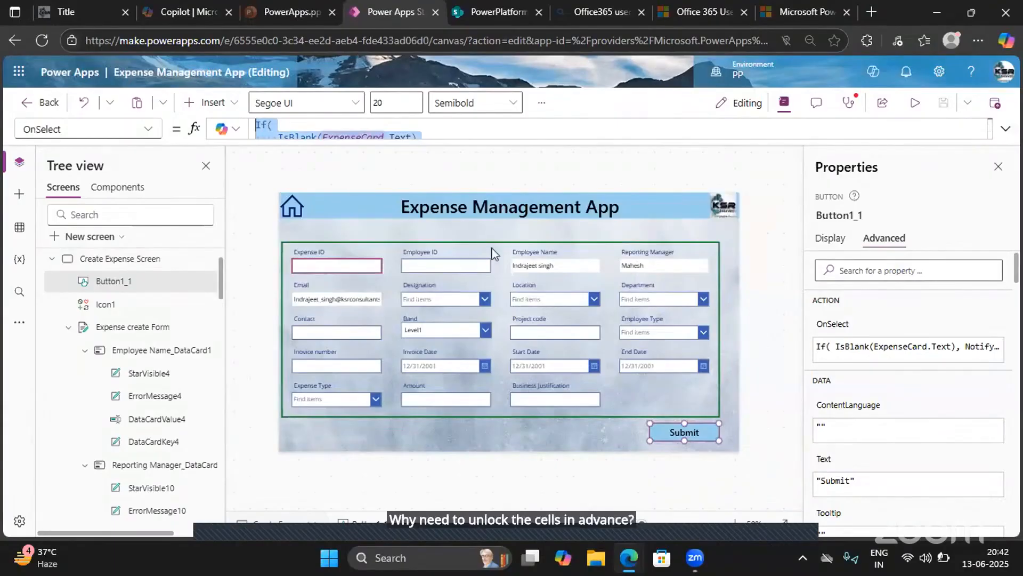
left_click(559, 299)
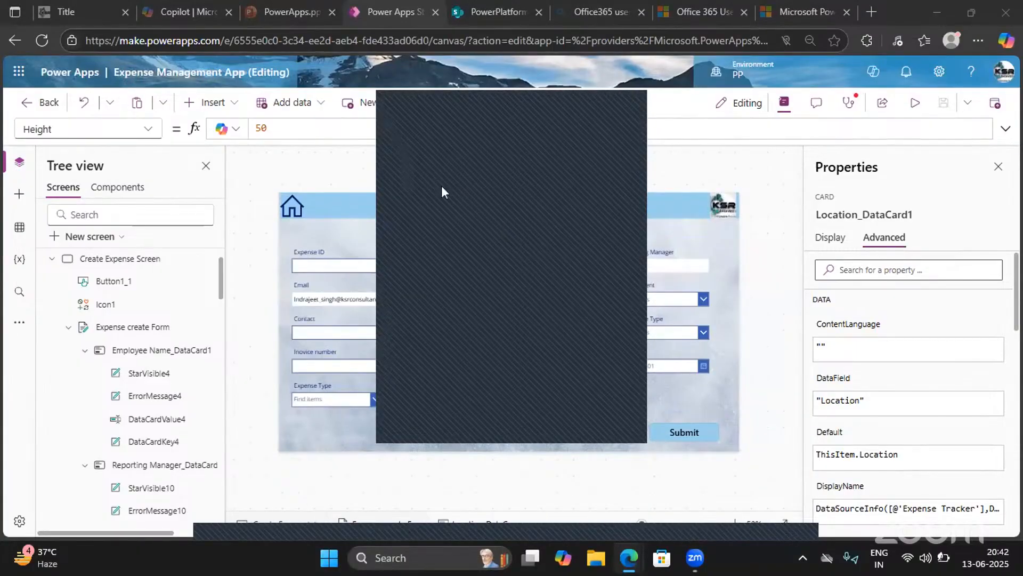
left_click(557, 103)
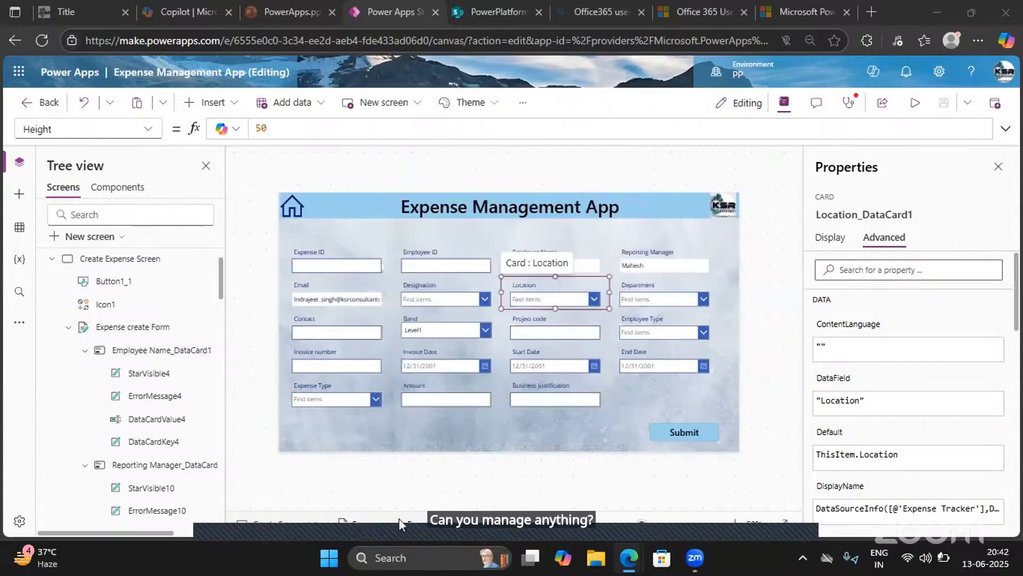